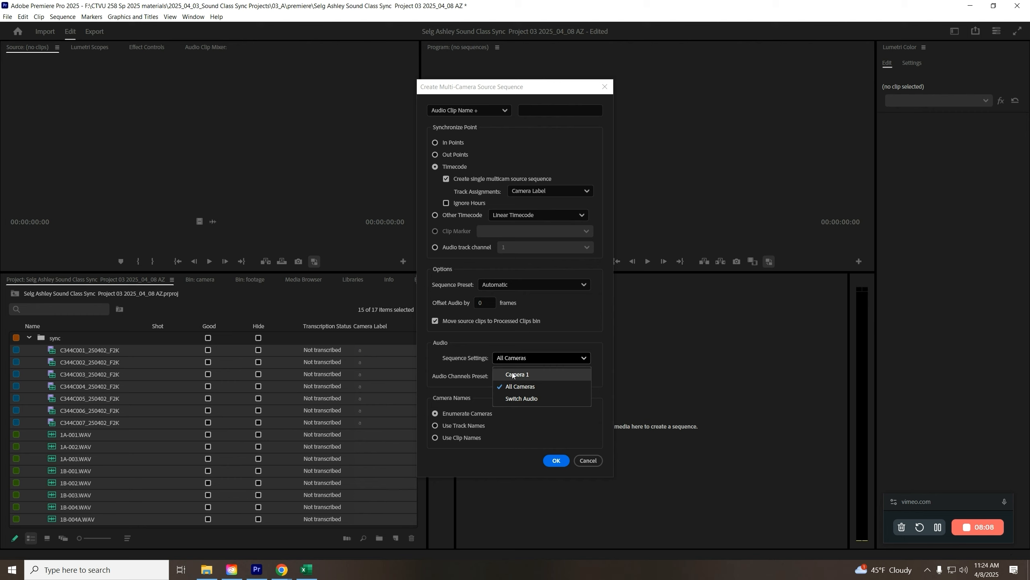
# Step: Create a single multi-camera source sequence synced by timecode, with audio from All Cameras, and open it in the timeline
pyautogui.click(469, 350)
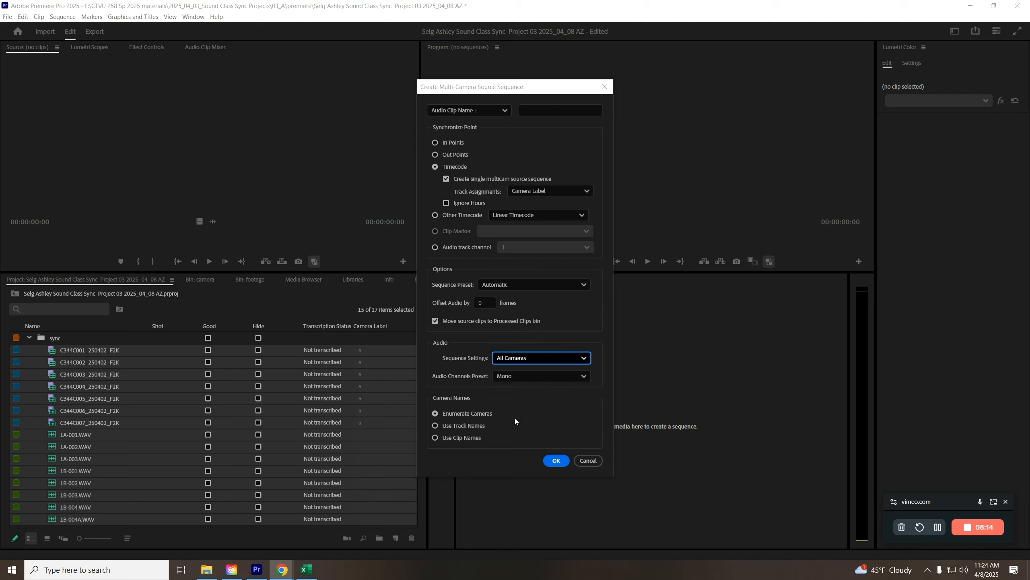
pyautogui.click(557, 460)
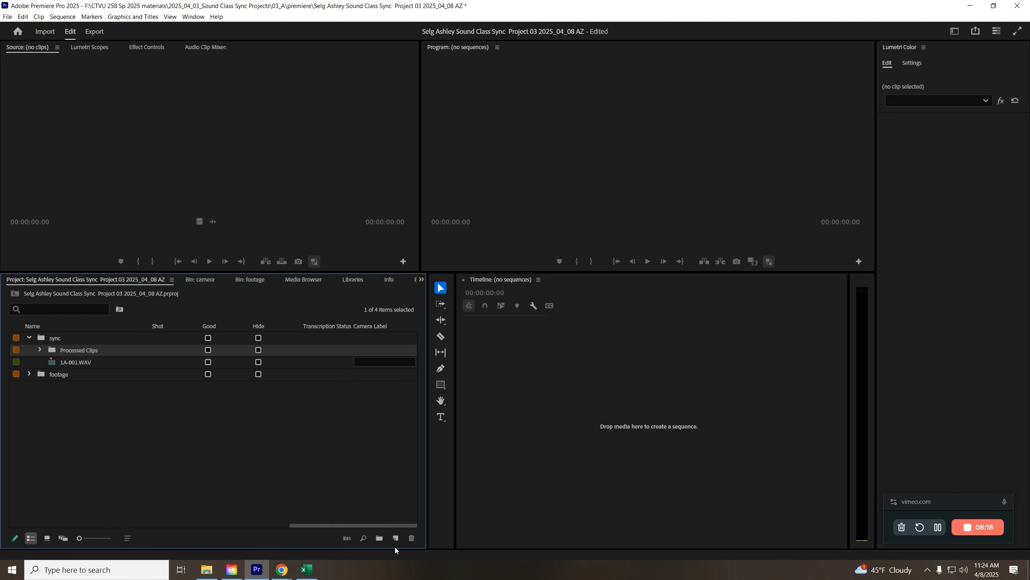
pyautogui.click(102, 367)
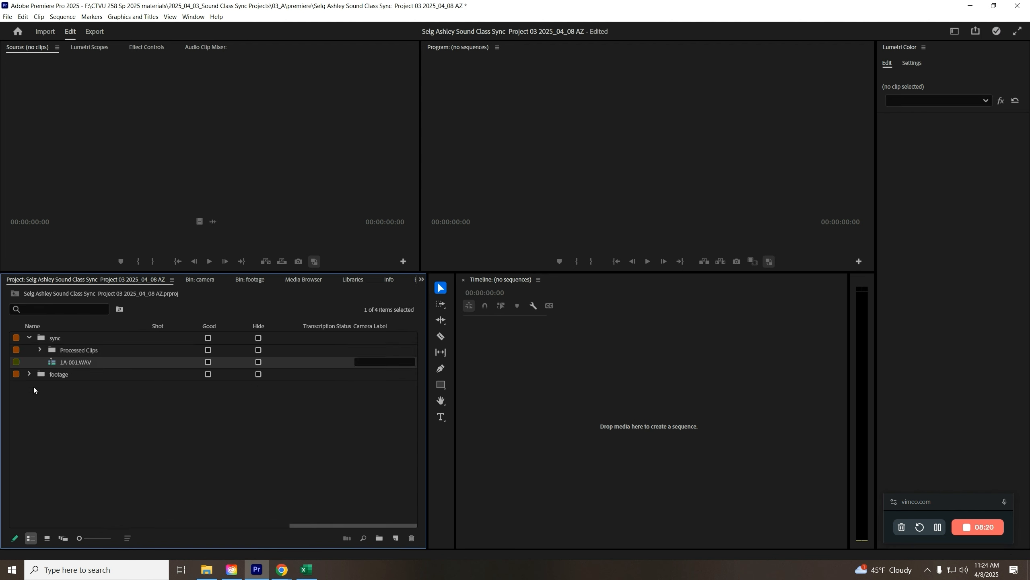
pyautogui.rightClick(62, 366)
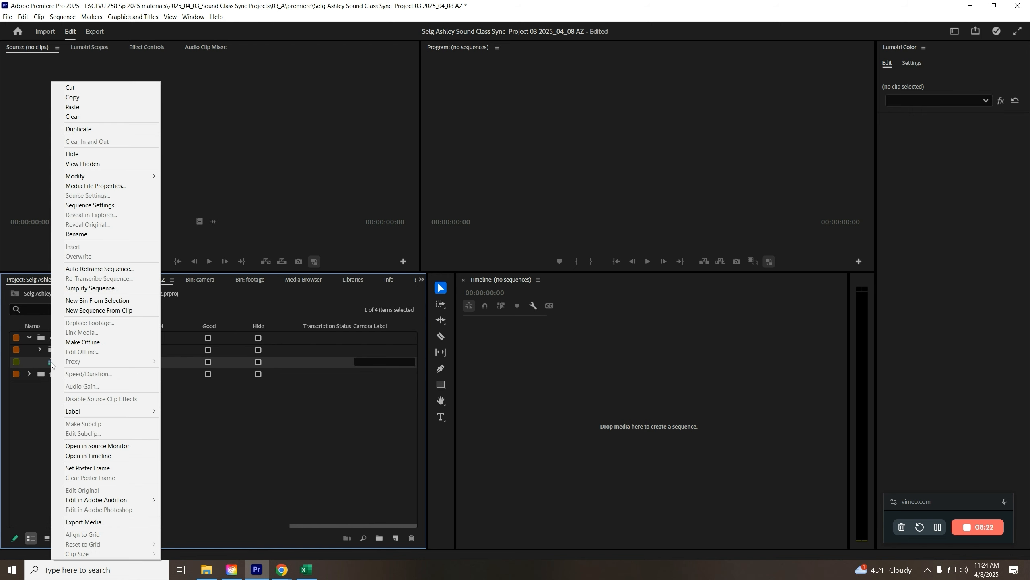
pyautogui.click(97, 456)
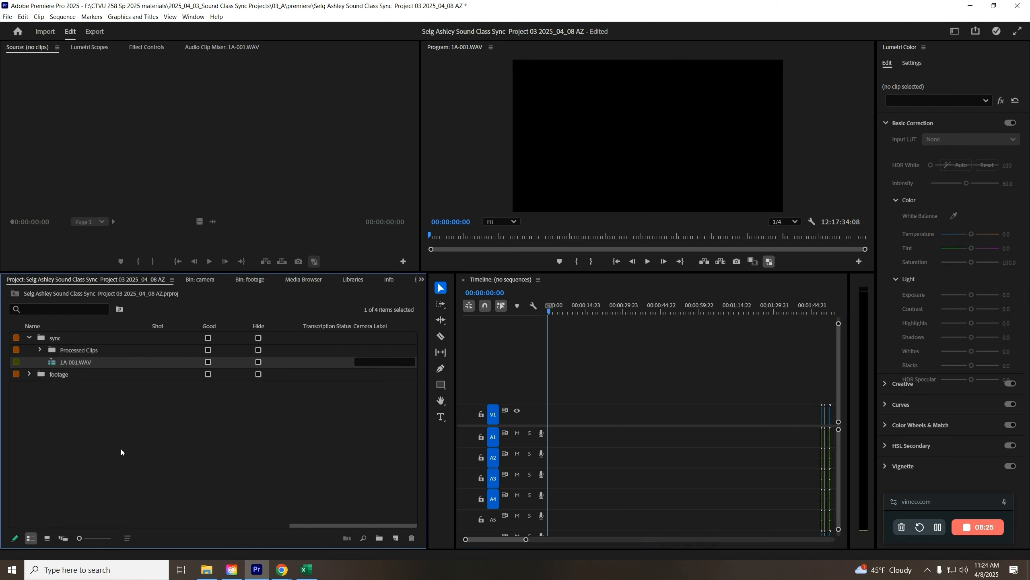
# Step: Inspect the clips at the end of the multicam timeline and load the first audio-only clip into the Source Monitor
pyautogui.moveTo(638, 539); pyautogui.dragTo(677, 543)
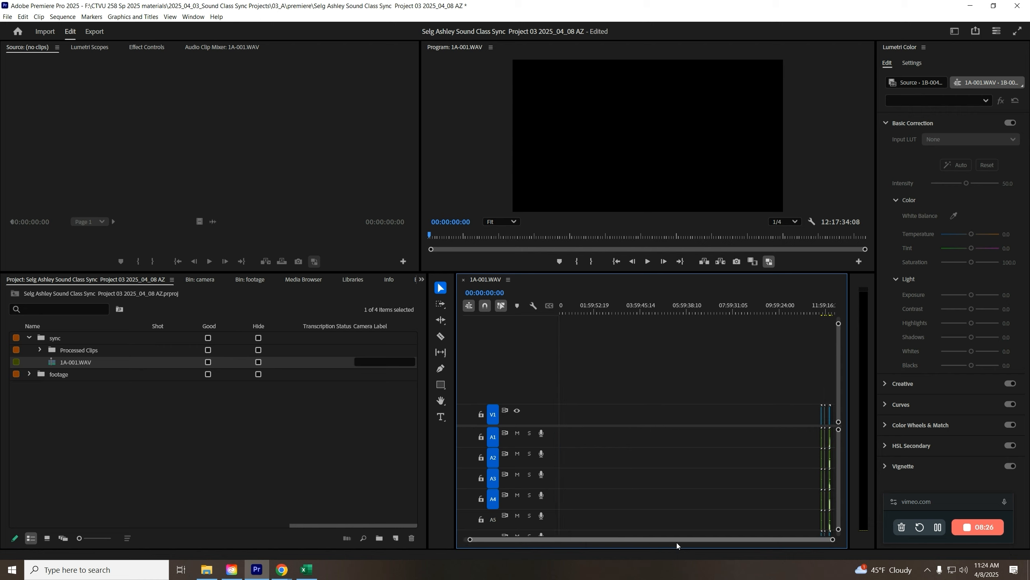
pyautogui.click(823, 310)
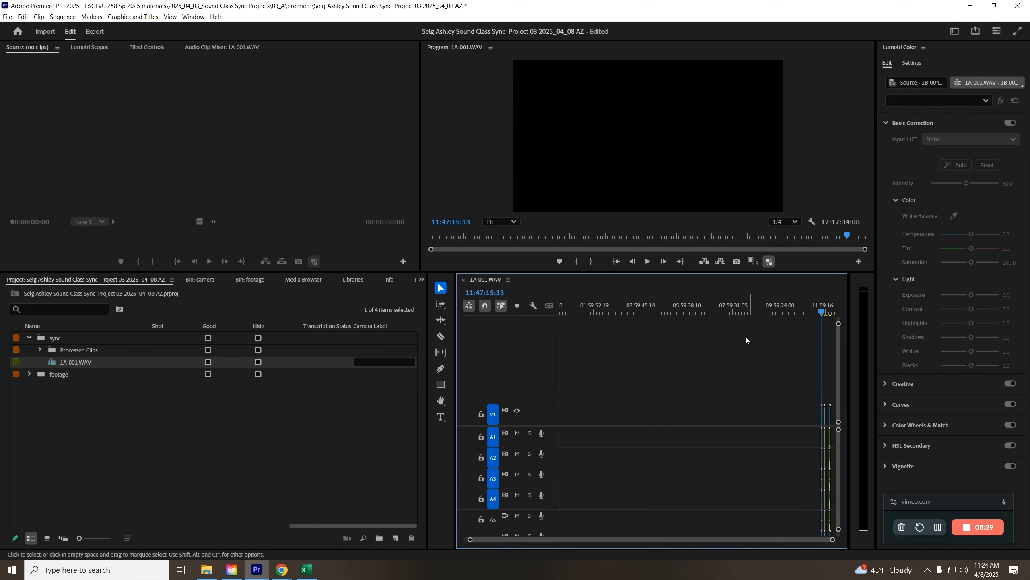
pyautogui.moveTo(777, 540); pyautogui.dragTo(763, 539)
pyautogui.moveTo(584, 311); pyautogui.dragTo(822, 349)
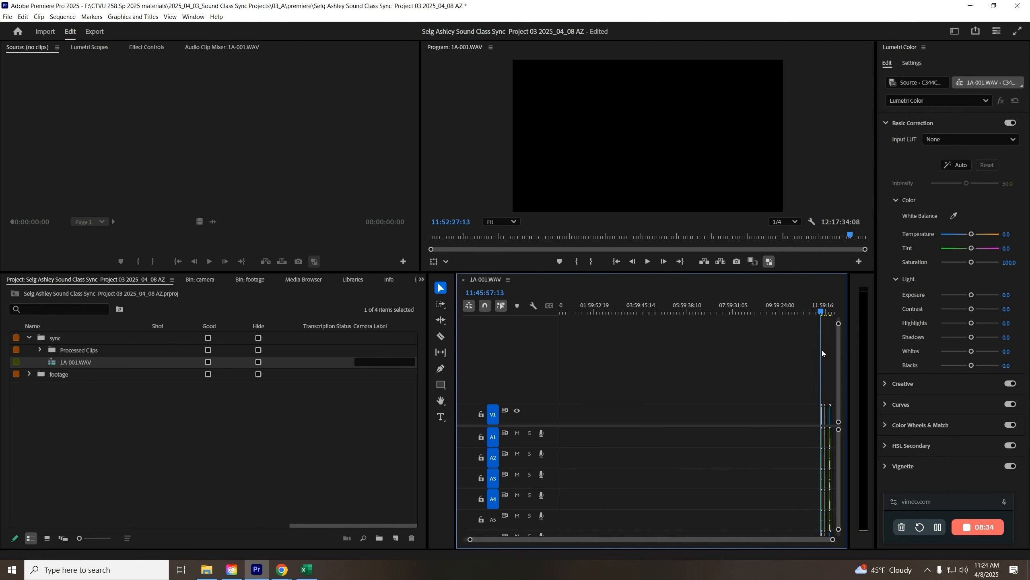
pyautogui.moveTo(833, 539); pyautogui.dragTo(703, 530)
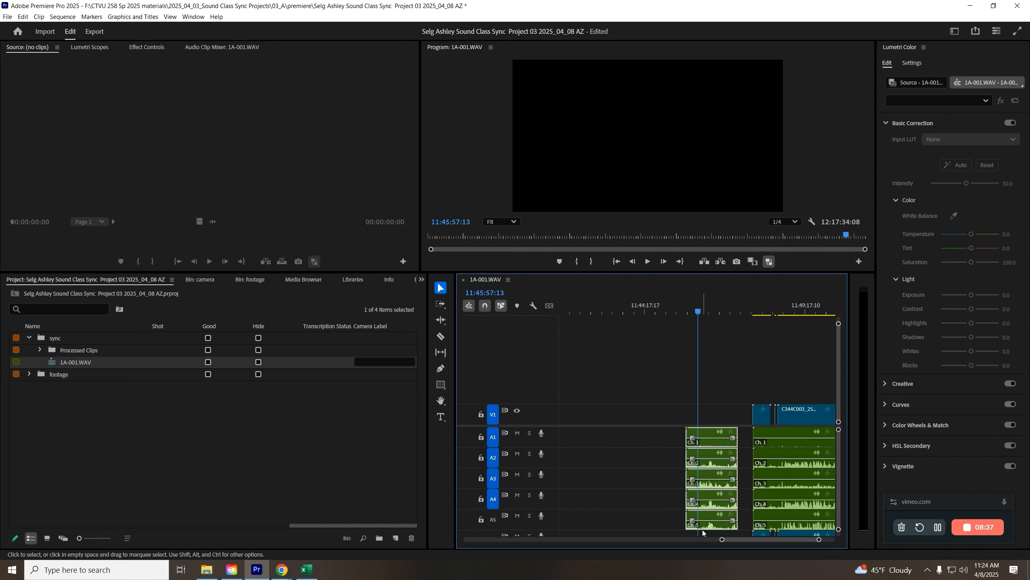
pyautogui.doubleClick(713, 436)
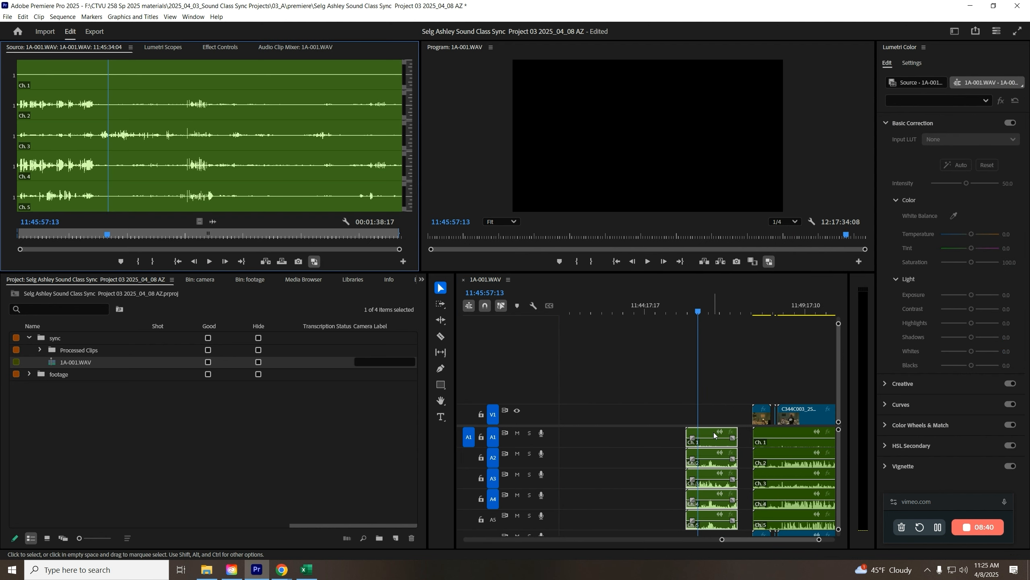
# Step: Survey the remaining clip groups in the timeline and cue the playhead to the slate in clip C344C006, around 12:09:10:11
pyautogui.click(575, 540)
pyautogui.moveTo(769, 540); pyautogui.dragTo(791, 550)
pyautogui.moveTo(731, 540); pyautogui.dragTo(677, 540)
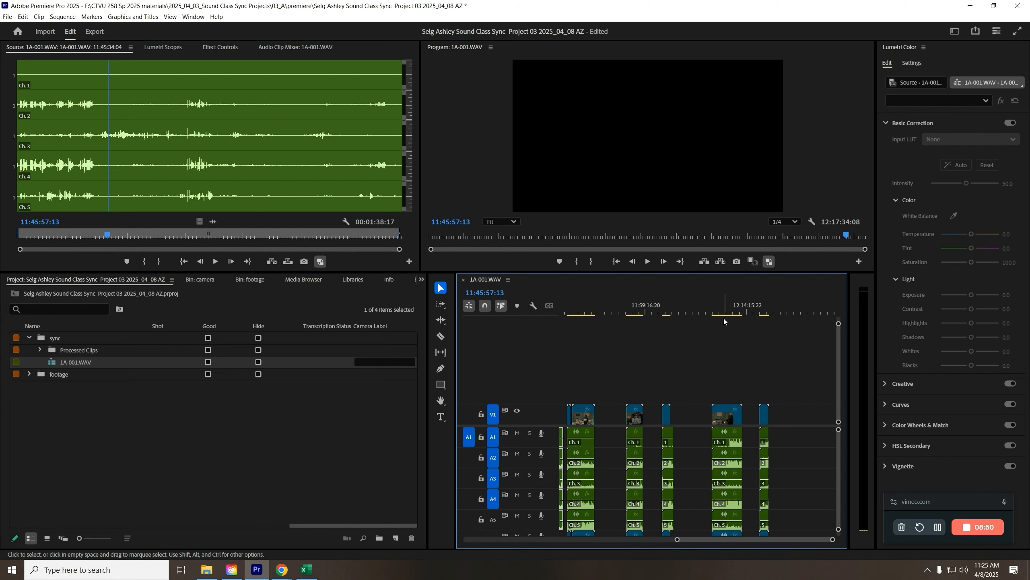
pyautogui.click(717, 356)
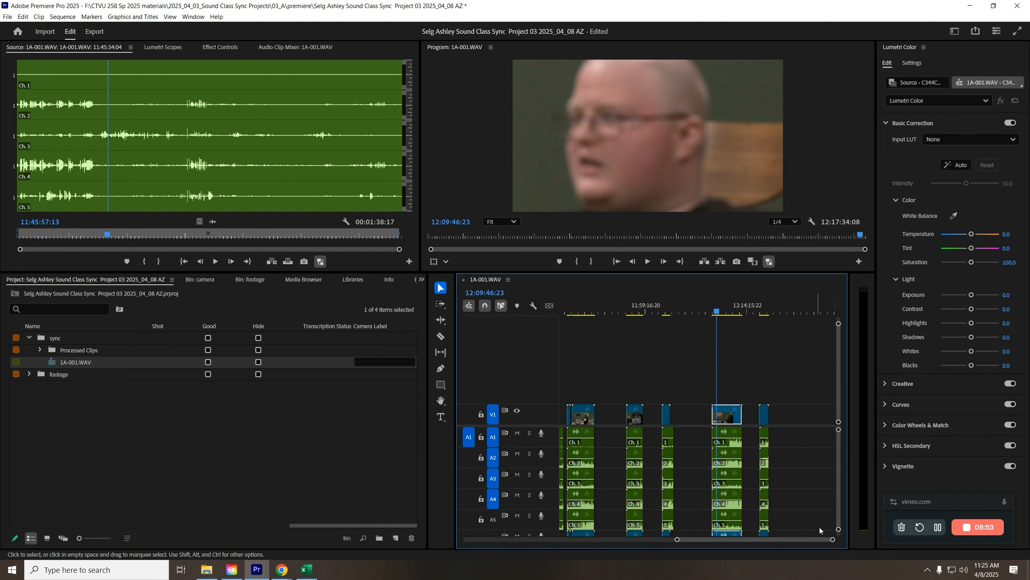
pyautogui.moveTo(833, 540); pyautogui.dragTo(789, 540)
pyautogui.moveTo(656, 312)
pyautogui.mouseDown()
pyautogui.moveTo(623, 315)
pyautogui.moveTo(637, 317)
pyautogui.mouseUp()
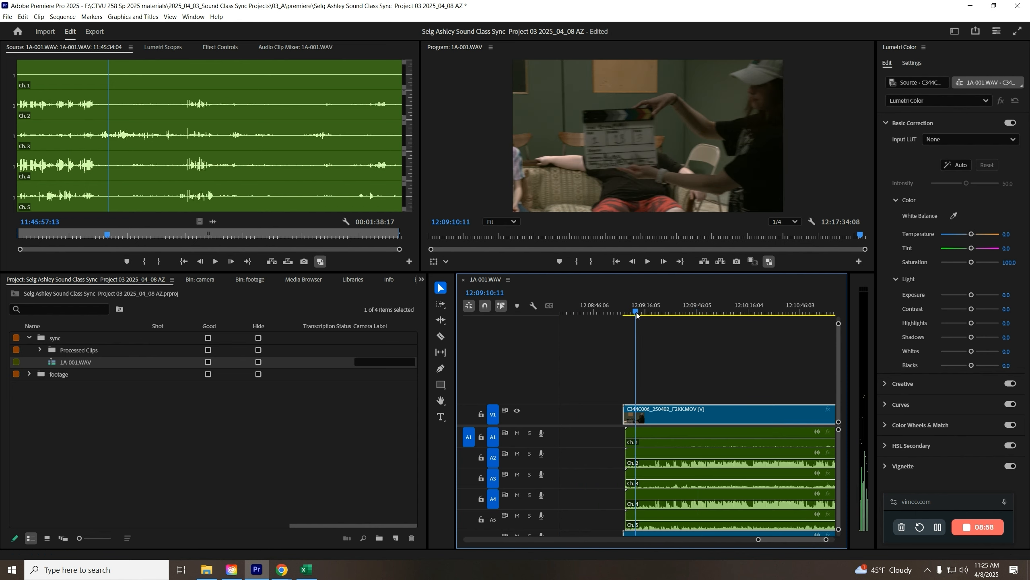
# Step: Solo audio tracks A1 and A2 and play clip C344C006 from its start to check sync
pyautogui.click(529, 433)
pyautogui.click(529, 454)
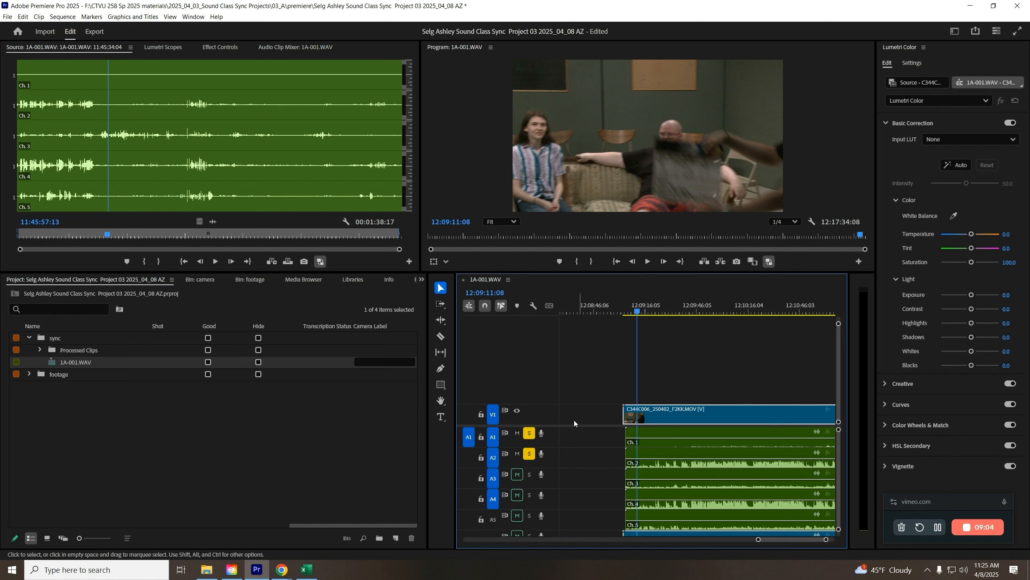
pyautogui.press('Up')
pyautogui.press('space')
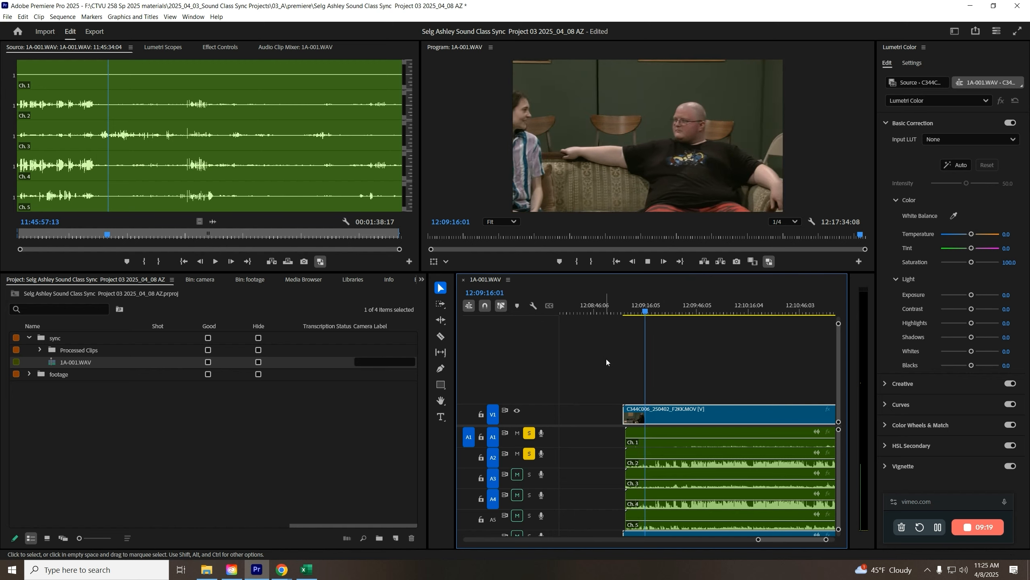
pyautogui.press('space')
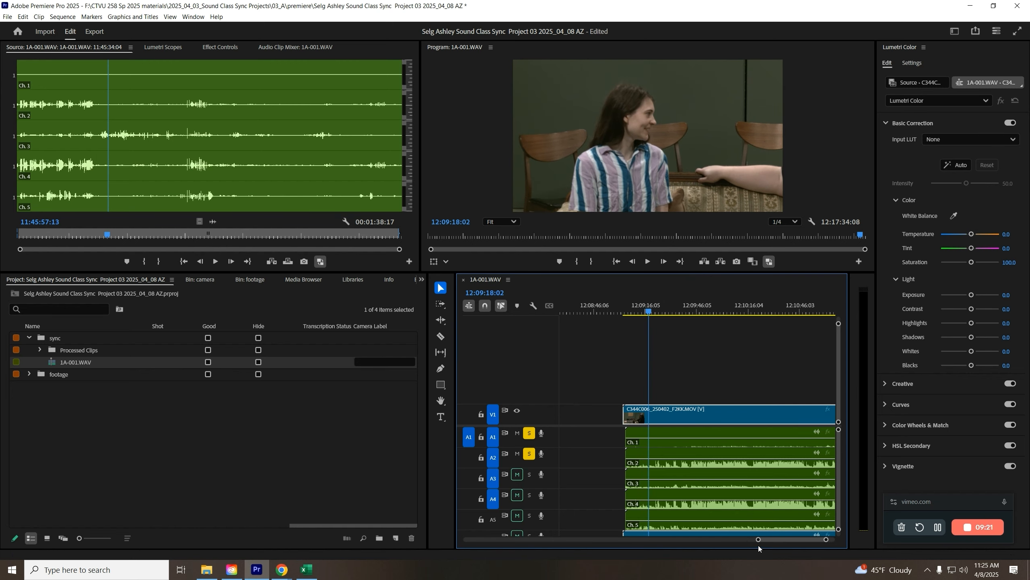
pyautogui.moveTo(758, 539); pyautogui.dragTo(681, 535)
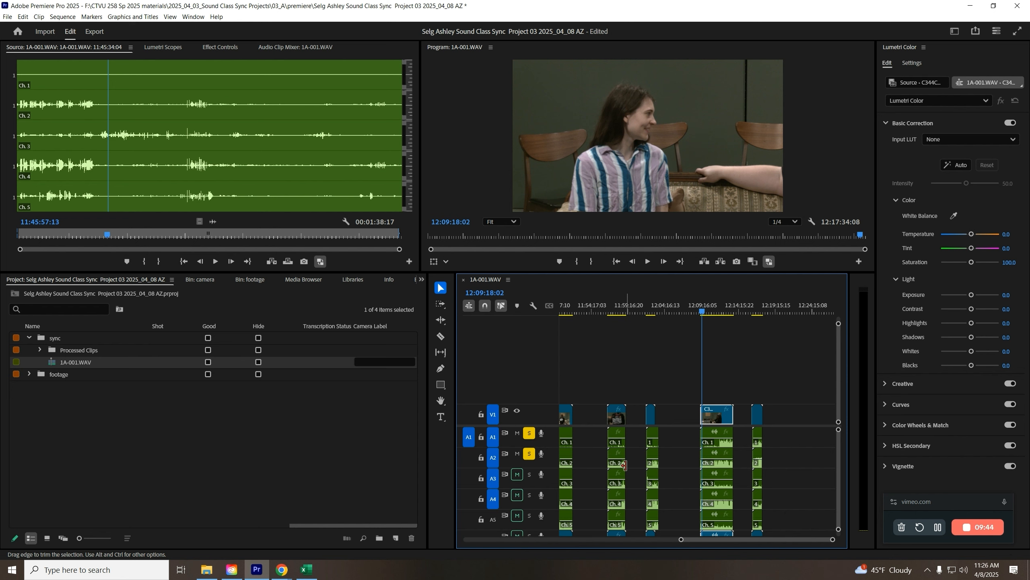
# Step: Rename the multicam sequence in the sync bin as "Daily full day"
pyautogui.click(80, 360)
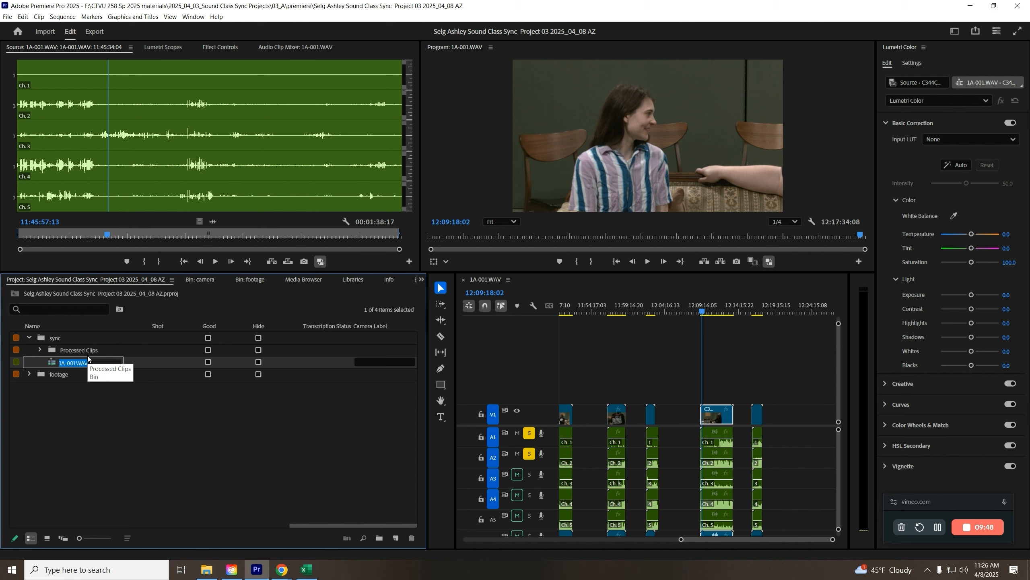
pyautogui.write('Daily full day')
pyautogui.press('Return')
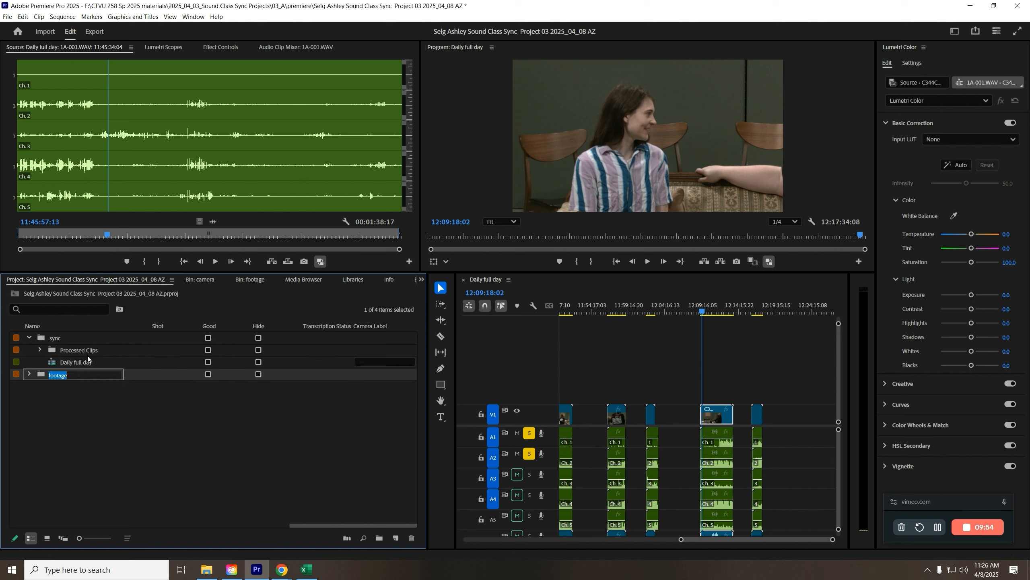
pyautogui.click(39, 348)
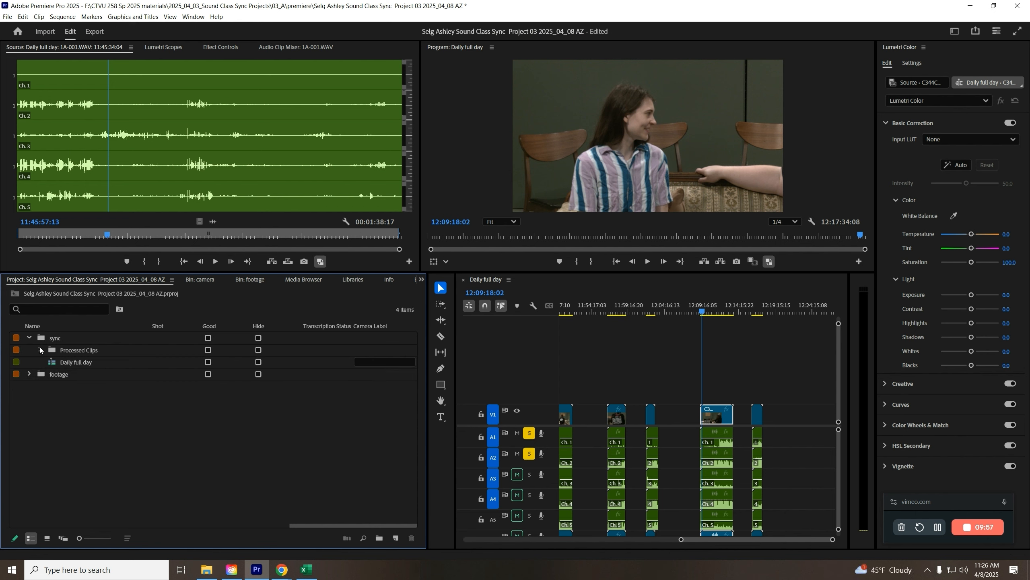
# Step: Move all camera clips and WAV files out of the Processed Clips bin back into the sync bin
pyautogui.click(40, 352)
pyautogui.click(81, 371)
pyautogui.click(83, 365)
pyautogui.scroll(-1, 101, 448)
pyautogui.keyDown('shift'); pyautogui.click(82, 492); pyautogui.keyUp('shift')
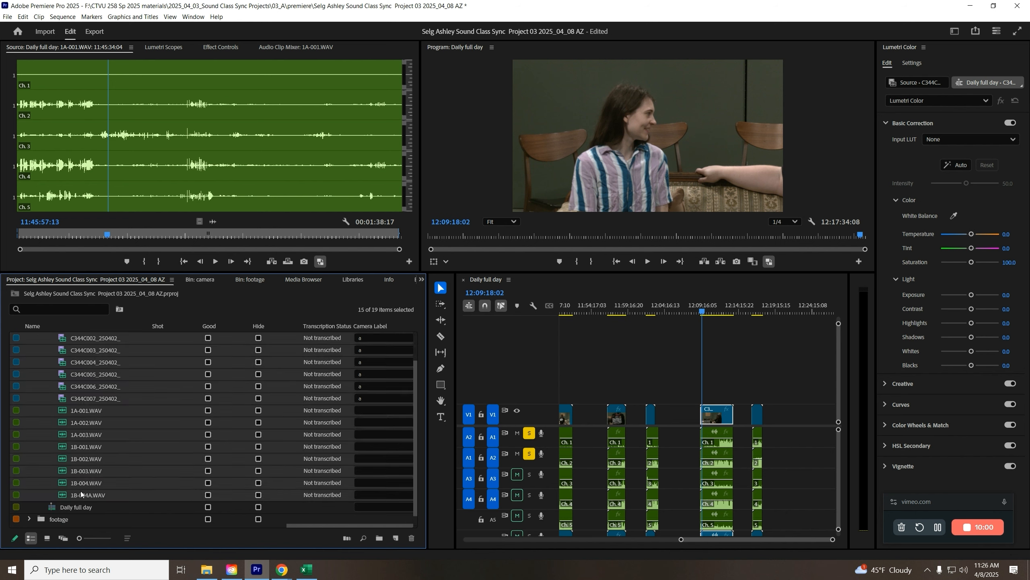
pyautogui.moveTo(80, 507); pyautogui.dragTo(81, 507)
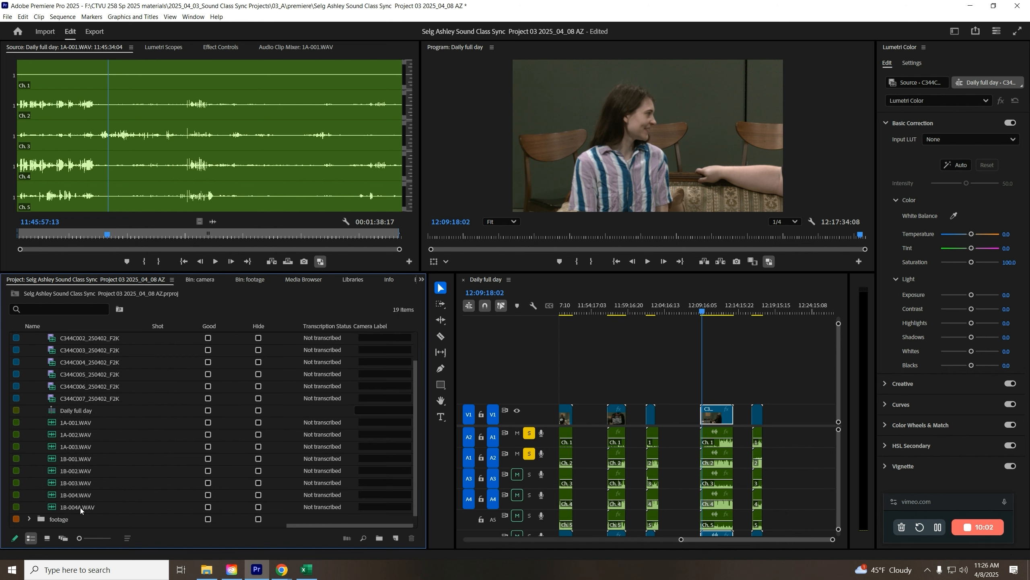
# Step: Create separate multi-camera source sequences from all seven camera clips and eight WAV files, synced by timecode, with "TC" appended to the audio clip name
pyautogui.scroll(1, 77, 499)
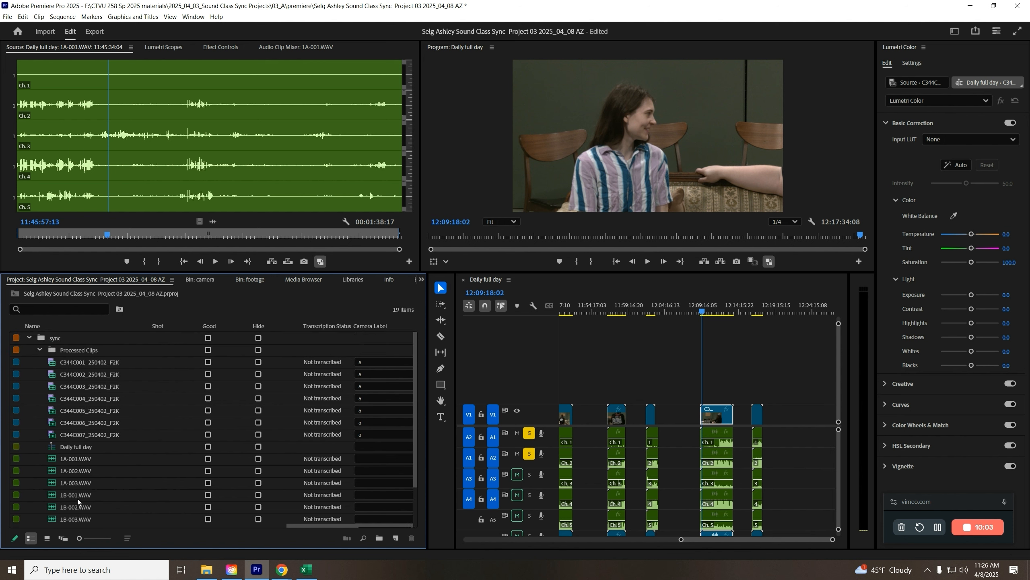
pyautogui.click(99, 363)
pyautogui.keyDown('shift'); pyautogui.click(81, 435); pyautogui.keyUp('shift')
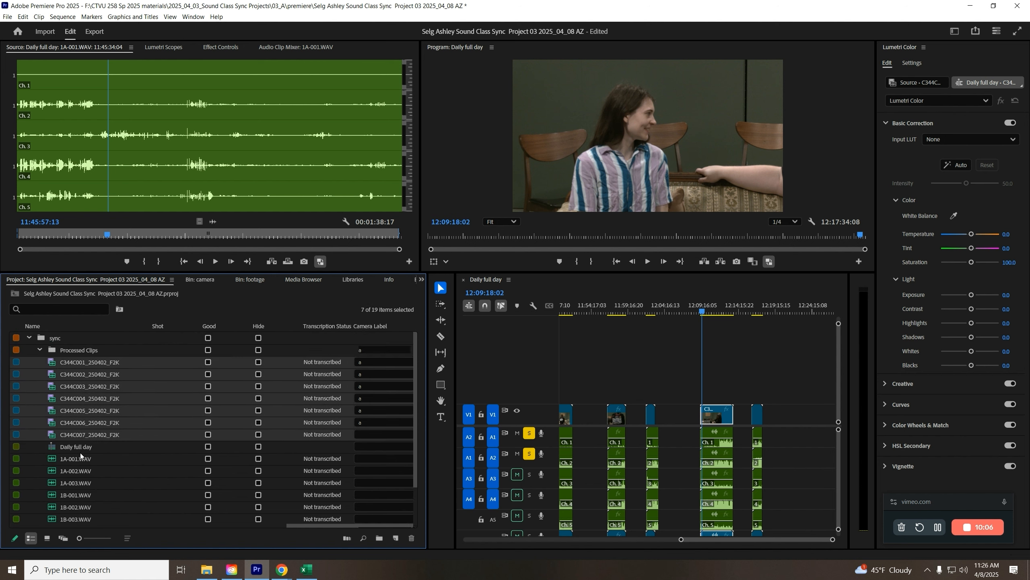
pyautogui.scroll(-2, 81, 453)
pyautogui.keyDown('ctrl'); pyautogui.click(83, 424); pyautogui.keyUp('ctrl')
pyautogui.keyDown('ctrl'); pyautogui.click(83, 435); pyautogui.keyUp('ctrl')
pyautogui.keyDown('ctrl'); pyautogui.click(78, 448); pyautogui.keyUp('ctrl')
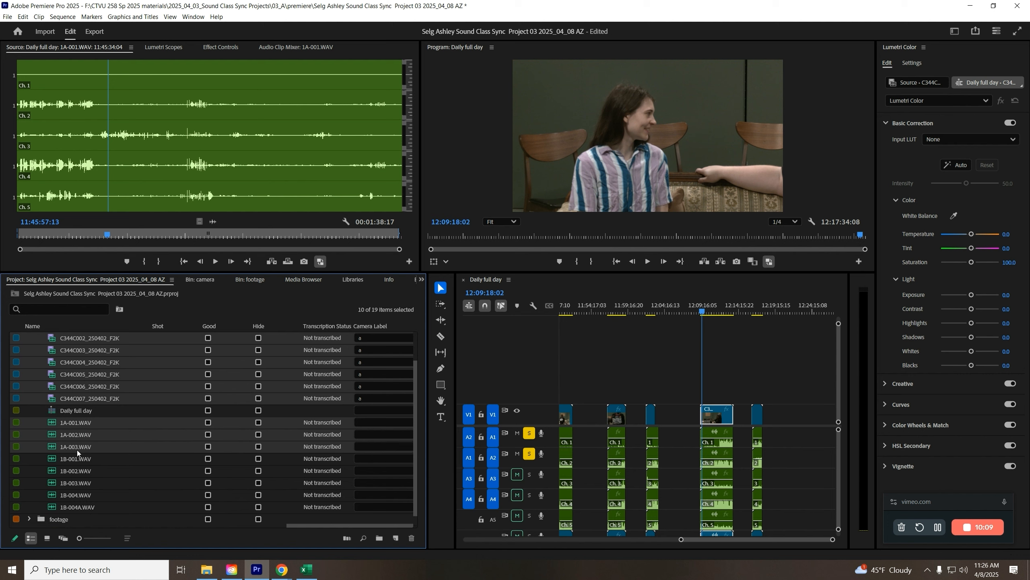
pyautogui.keyDown('ctrl'); pyautogui.click(78, 459); pyautogui.keyUp('ctrl')
pyautogui.keyDown('ctrl'); pyautogui.click(80, 470); pyautogui.keyUp('ctrl')
pyautogui.keyDown('ctrl'); pyautogui.click(80, 483); pyautogui.keyUp('ctrl')
pyautogui.keyDown('ctrl'); pyautogui.click(78, 495); pyautogui.keyUp('ctrl')
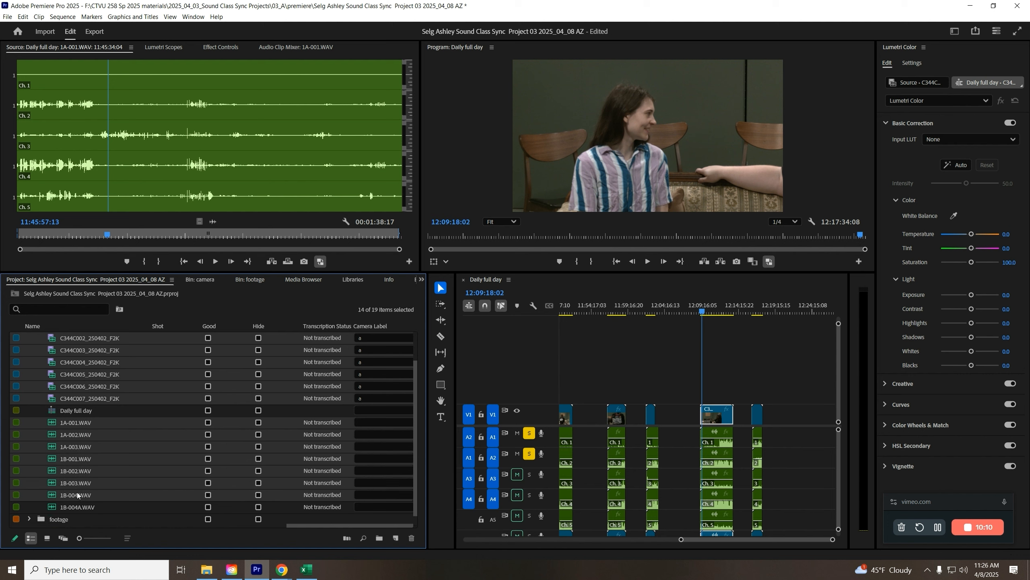
pyautogui.keyDown('ctrl'); pyautogui.click(72, 505); pyautogui.keyUp('ctrl')
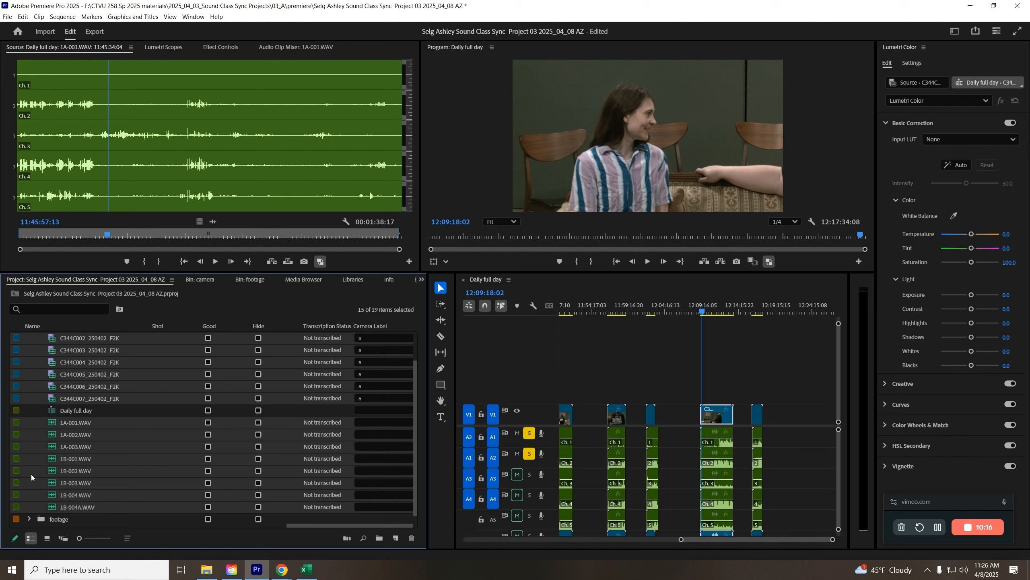
pyautogui.scroll(1, 95, 444)
pyautogui.scroll(-1, 102, 451)
pyautogui.rightClick(115, 429)
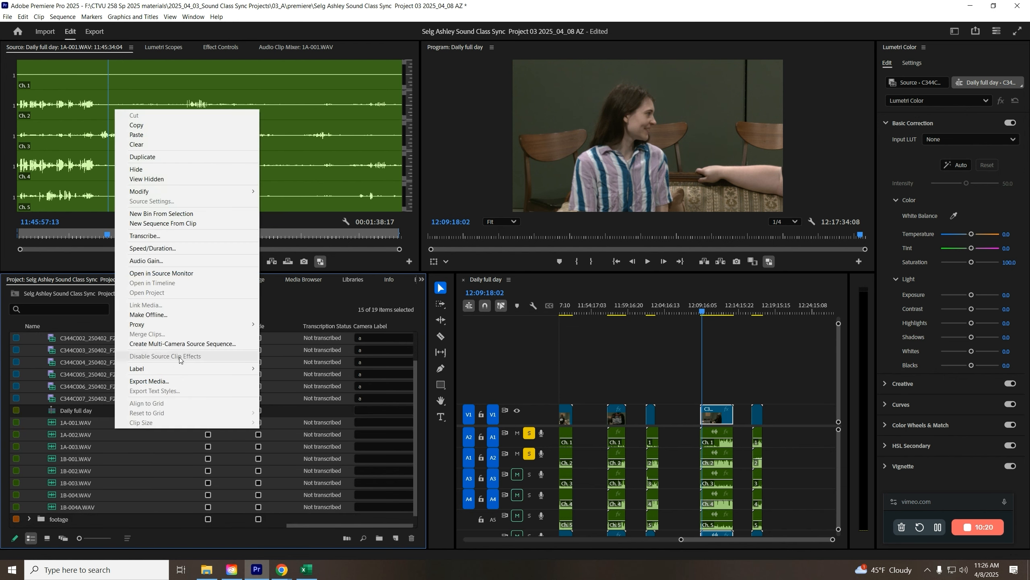
pyautogui.click(190, 345)
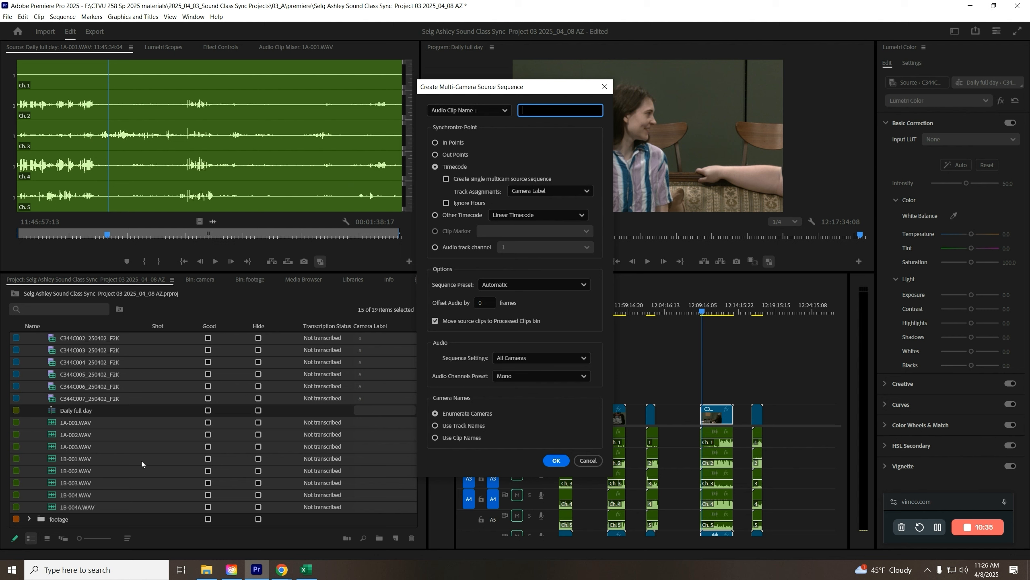
pyautogui.write('TC')
pyautogui.click(556, 460)
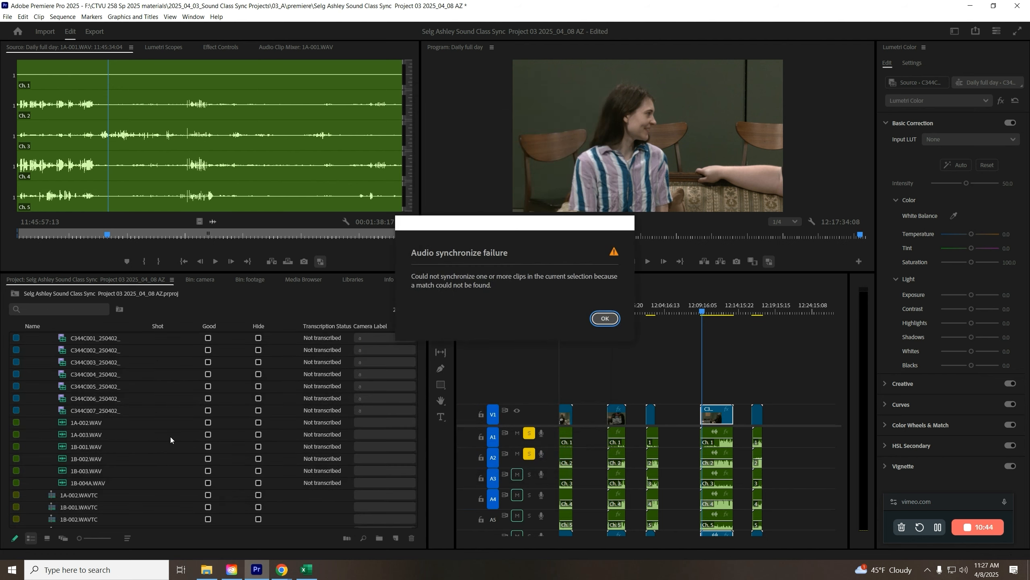
pyautogui.click(604, 319)
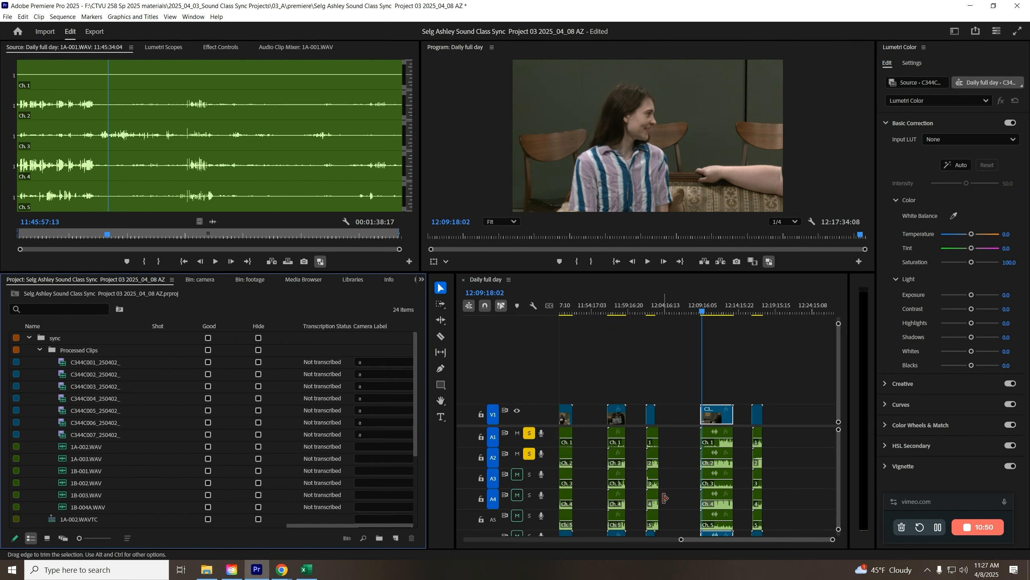
# Step: Collapse the Processed Clips bin, then load 1A-002.WAVTC in the Source Monitor and play from around its slate to check it
pyautogui.click(40, 349)
pyautogui.click(65, 437)
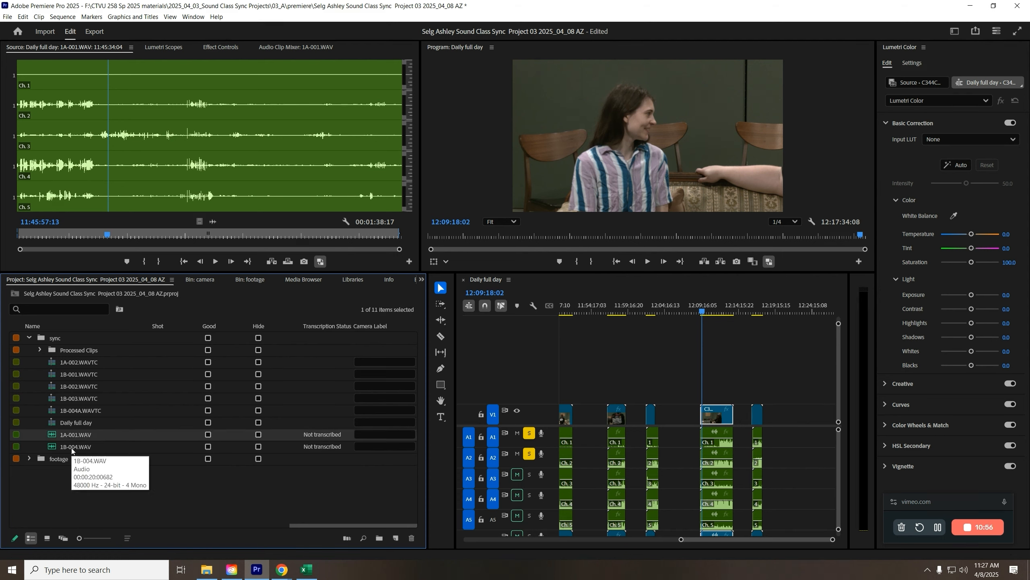
pyautogui.click(79, 423)
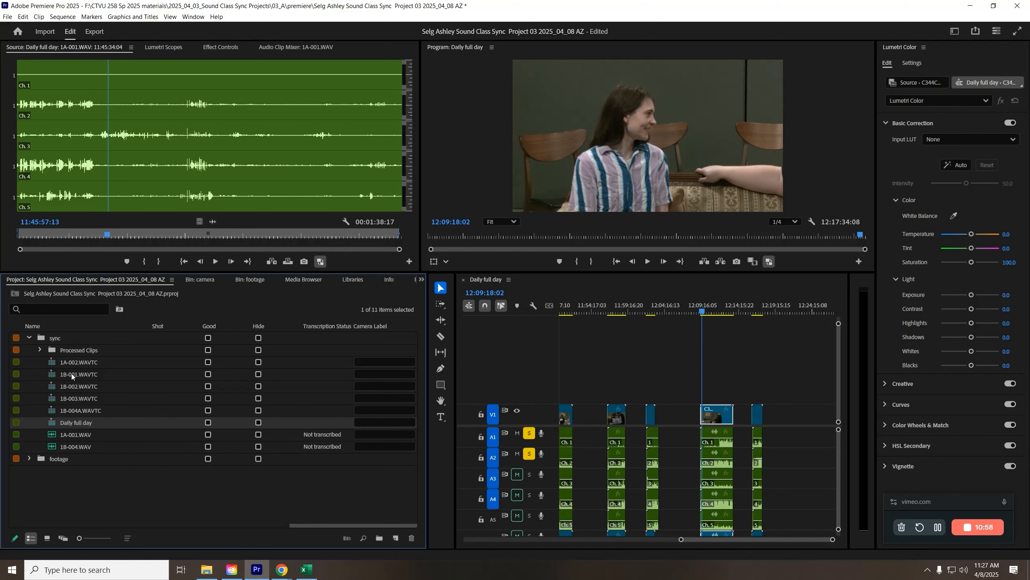
pyautogui.doubleClick(53, 363)
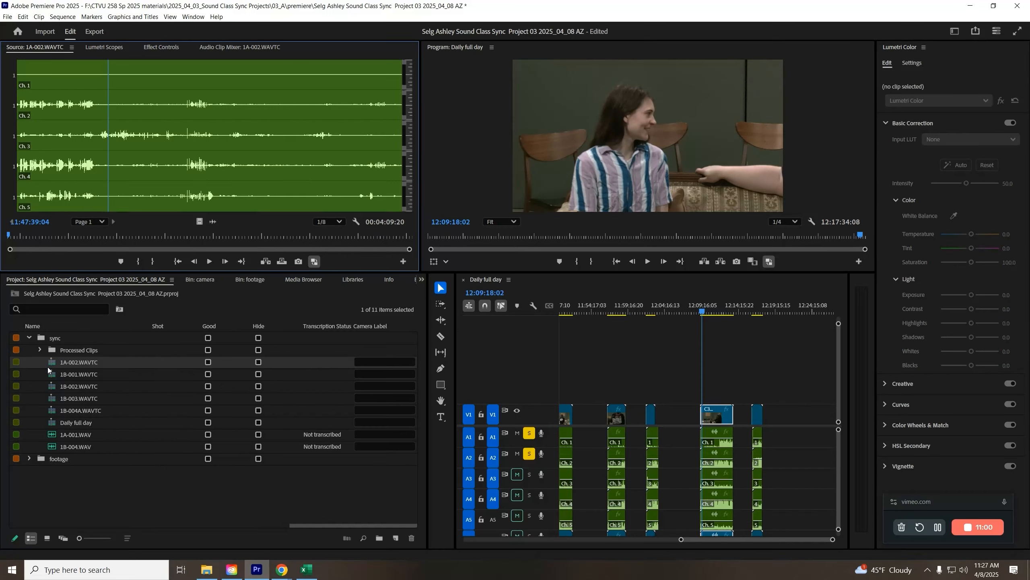
pyautogui.click(44, 237)
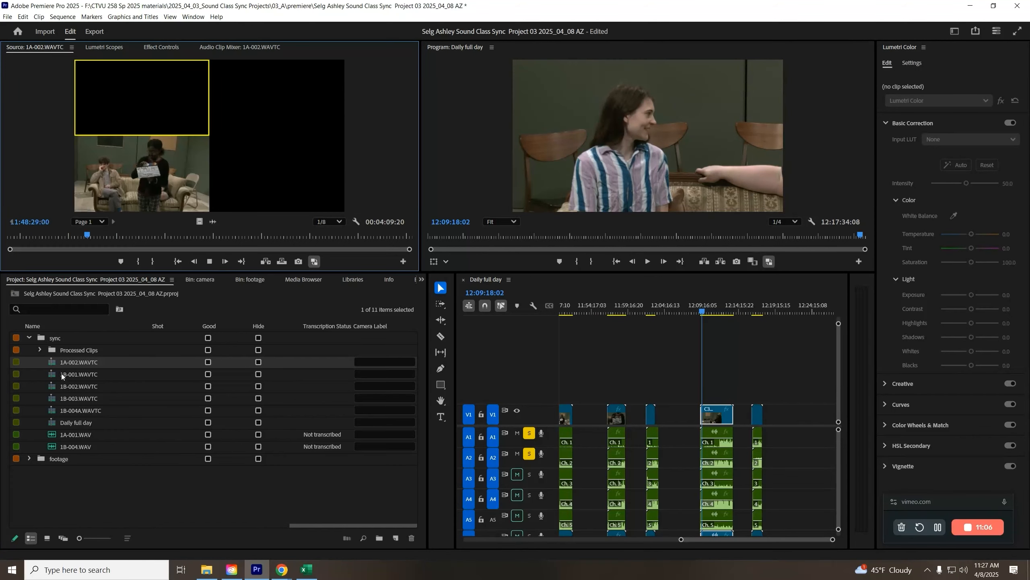
# Step: Stop playback, switch to the lower camera angle, and open the 1A-002.WAVTC multicam sequence in the timeline
pyautogui.press('space')
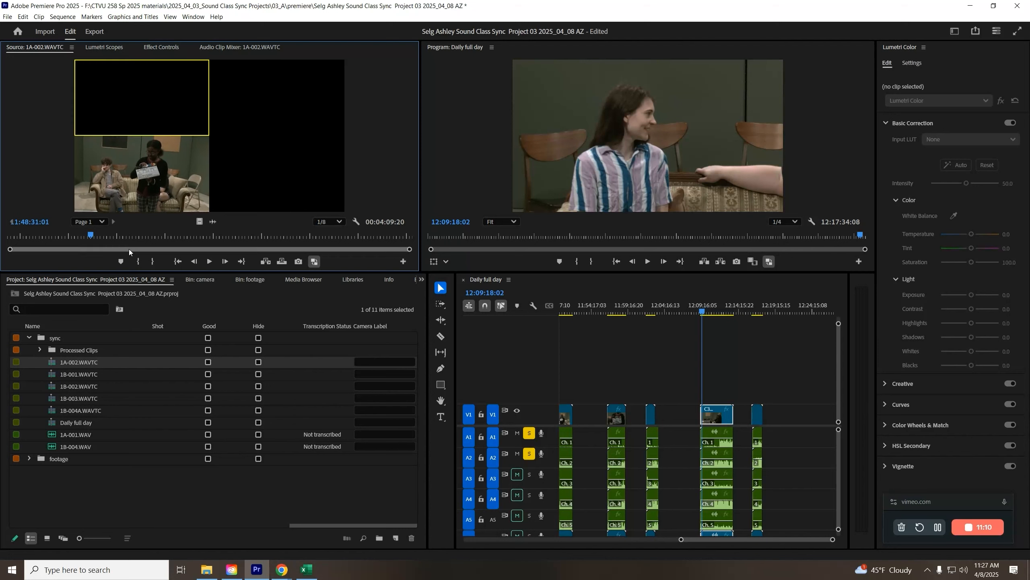
pyautogui.click(192, 169)
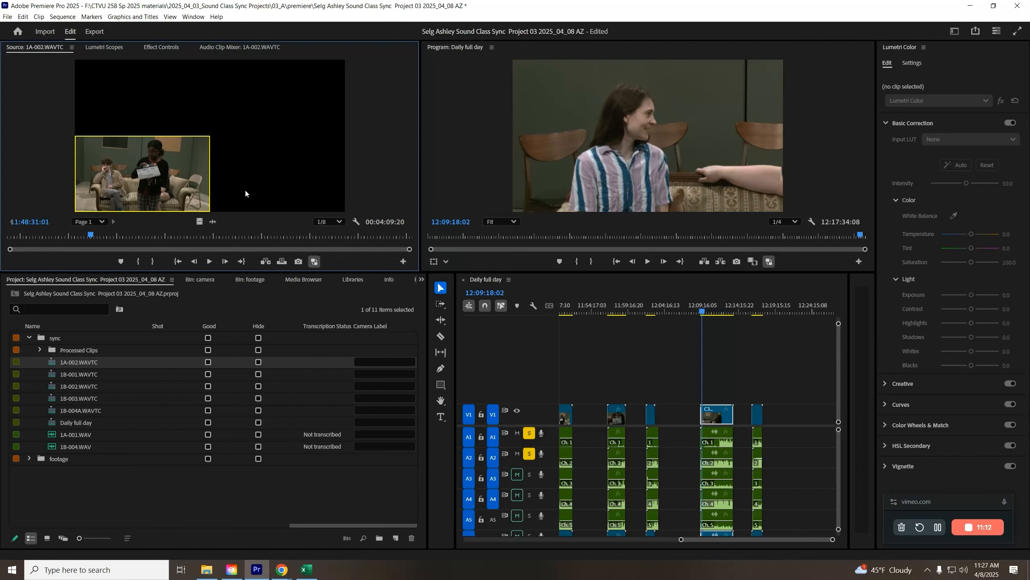
pyautogui.rightClick(63, 361)
pyautogui.click(132, 456)
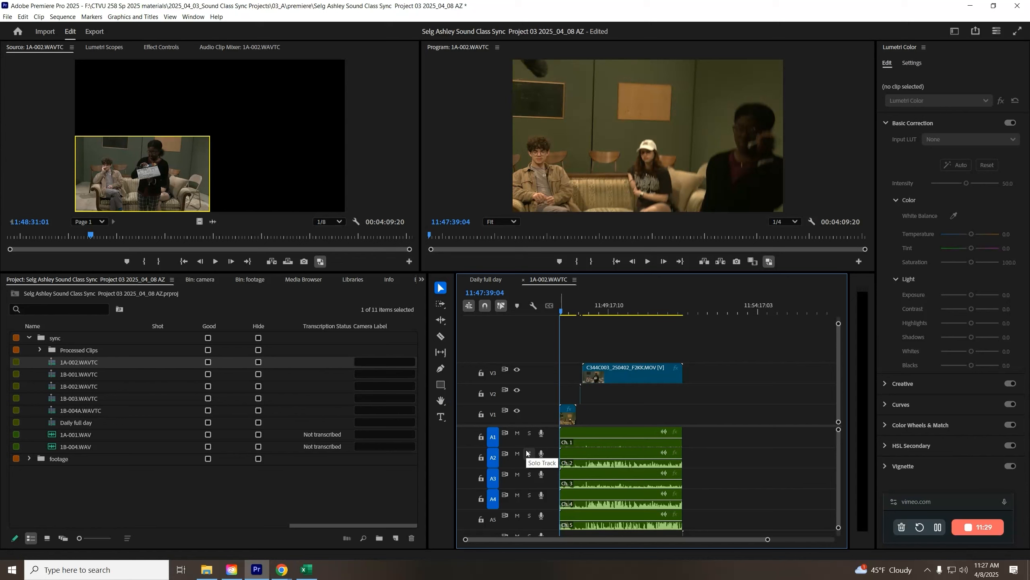
# Step: Move the camera video clips on V2 and V3 down to track V1, keeping their timing
pyautogui.click(580, 398)
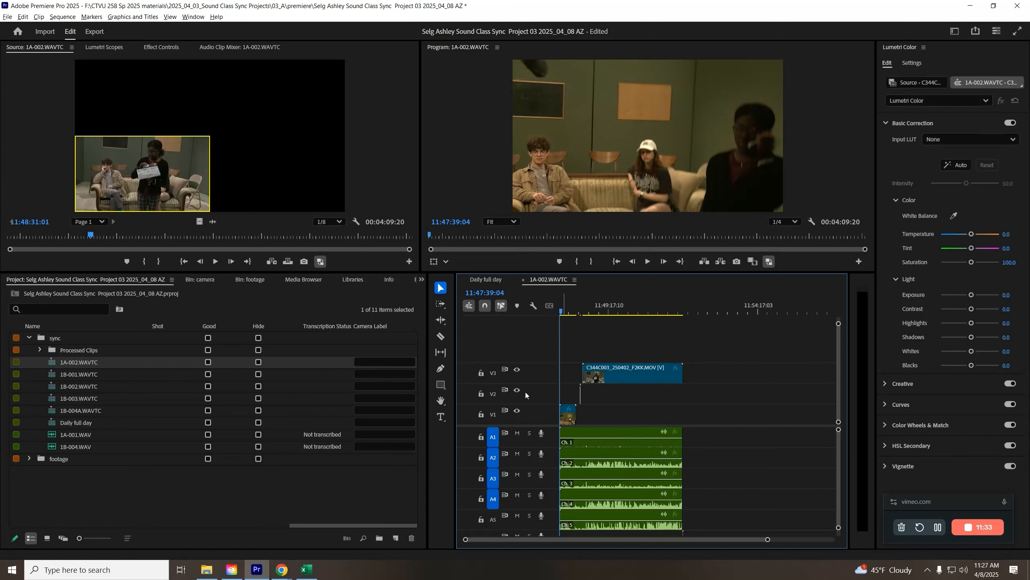
pyautogui.click(620, 384)
pyautogui.hotkey('alt', 'Down')
pyautogui.hotkey('alt', 'Down')
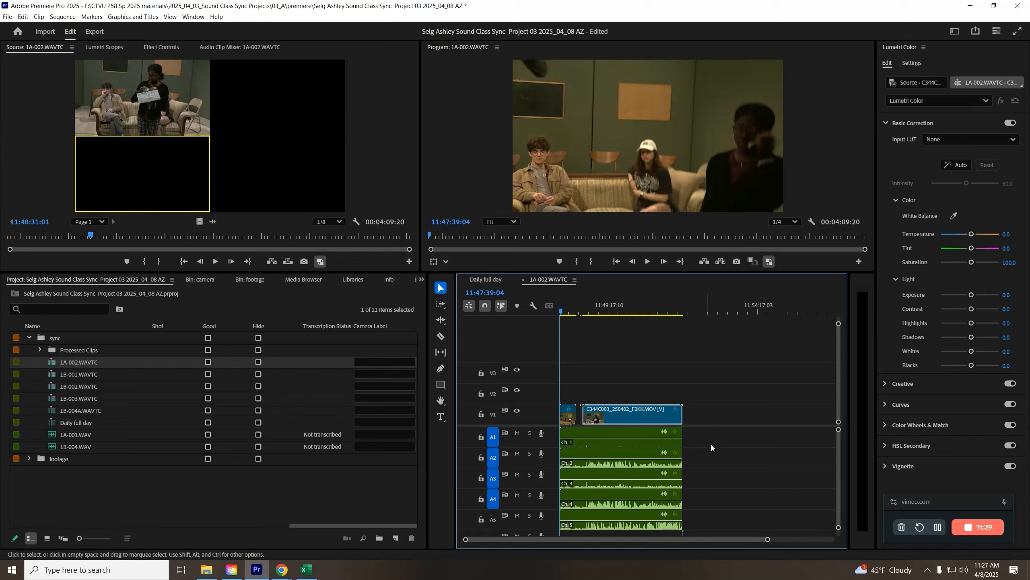
# Step: Lock video track V1 and enlarge the audio track area of the timeline
pyautogui.scroll(-3, 838, 463)
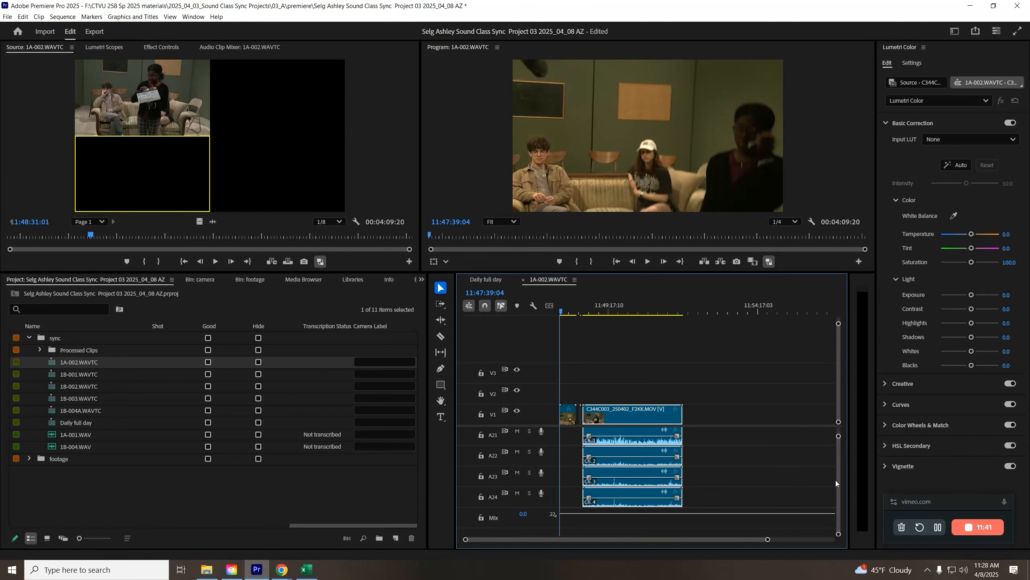
pyautogui.scroll(-3, 837, 471)
pyautogui.scroll(6, 838, 462)
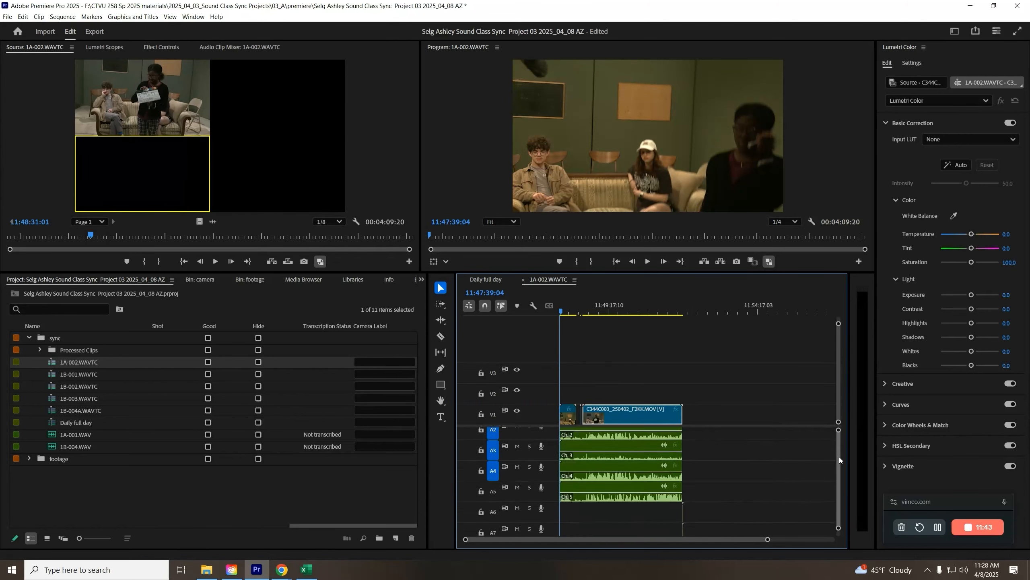
pyautogui.click(632, 441)
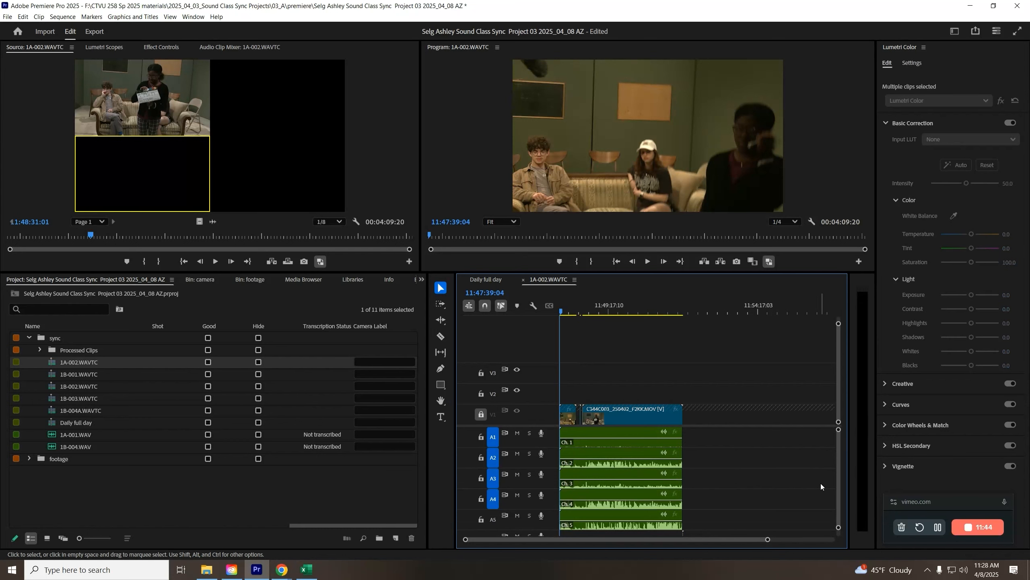
pyautogui.scroll(-10, 839, 480)
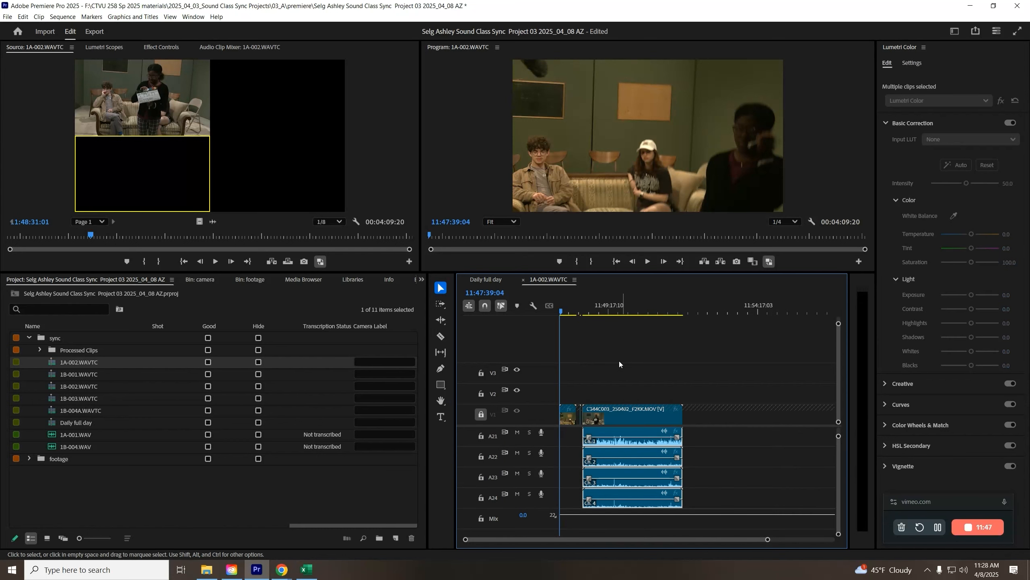
pyautogui.moveTo(552, 426); pyautogui.dragTo(552, 340)
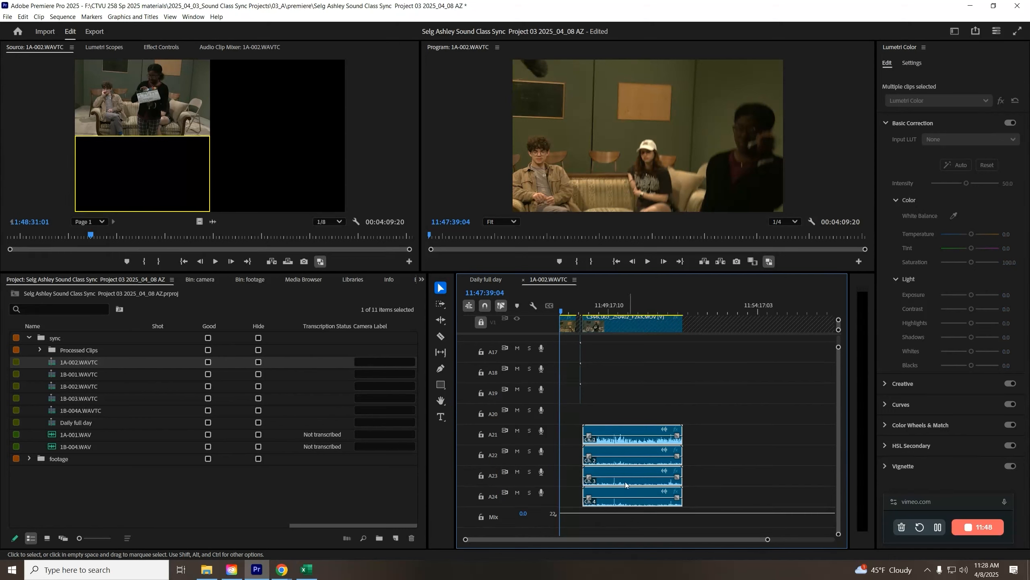
# Step: Move the four audio channels of the long camera clip C344C003 up to tracks A16 through A19
pyautogui.click(762, 471)
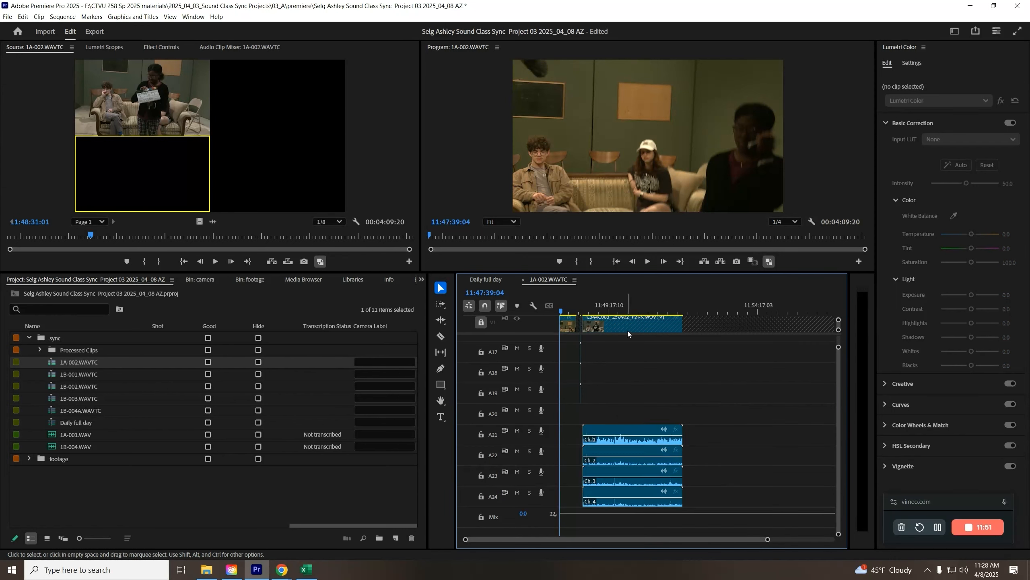
pyautogui.click(627, 451)
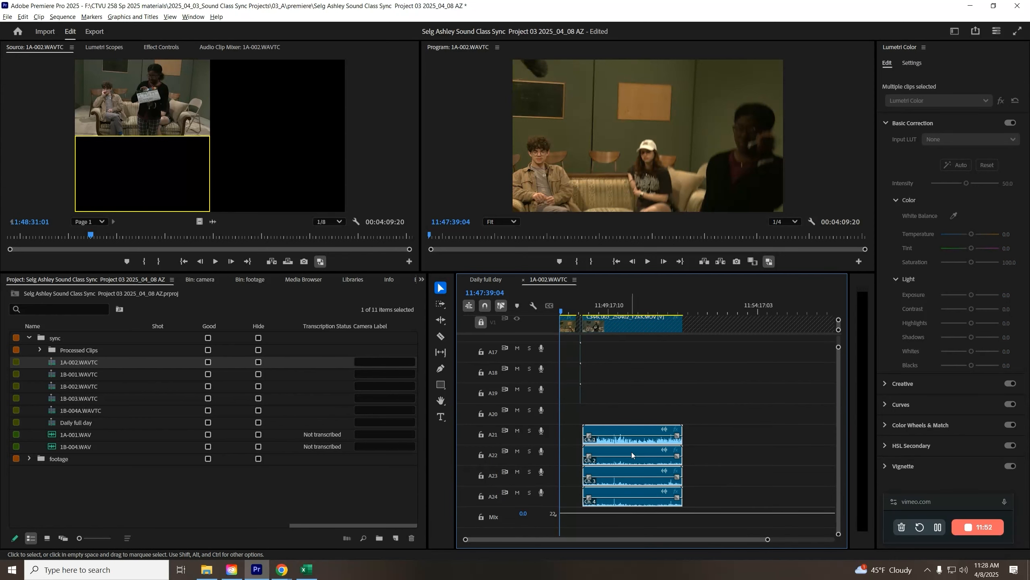
pyautogui.hotkey('alt', 'Up')
pyautogui.hotkey('alt', 'Up')
pyautogui.hotkey('alt', 'Up')
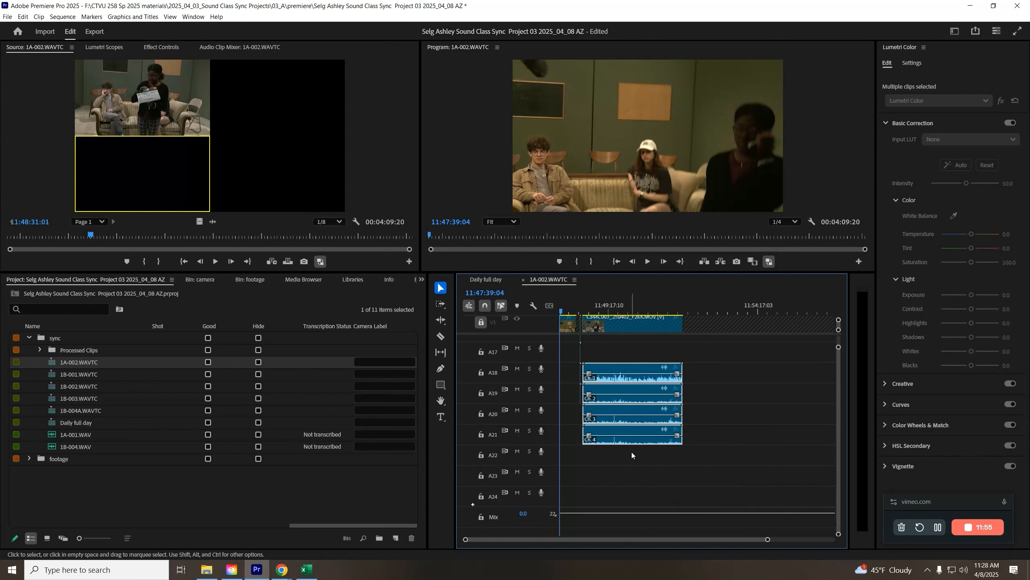
pyautogui.hotkey('alt', 'Up')
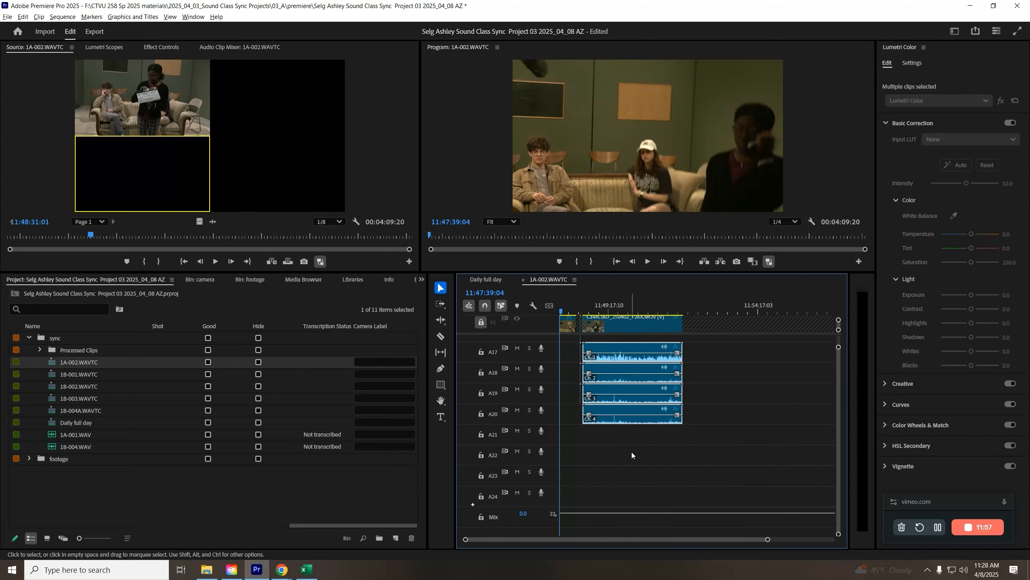
pyautogui.hotkey('alt', 'Up')
# Step: Move the four audio channels of the first camera clip down from A11–A14 to tracks A16 through A19
pyautogui.moveTo(840, 388)
pyautogui.mouseDown()
pyautogui.moveTo(841, 378)
pyautogui.moveTo(842, 385)
pyautogui.mouseUp()
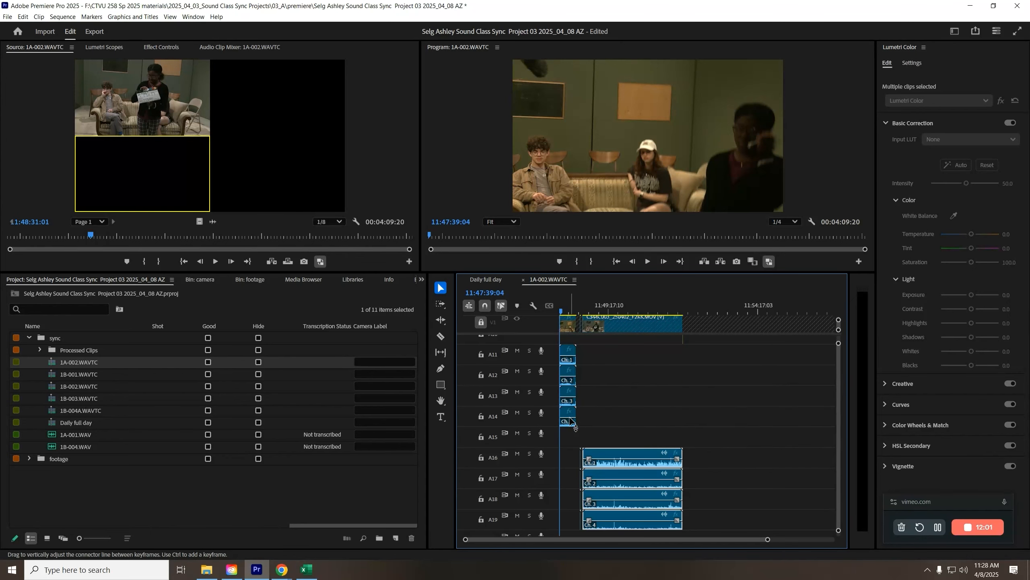
pyautogui.click(569, 412)
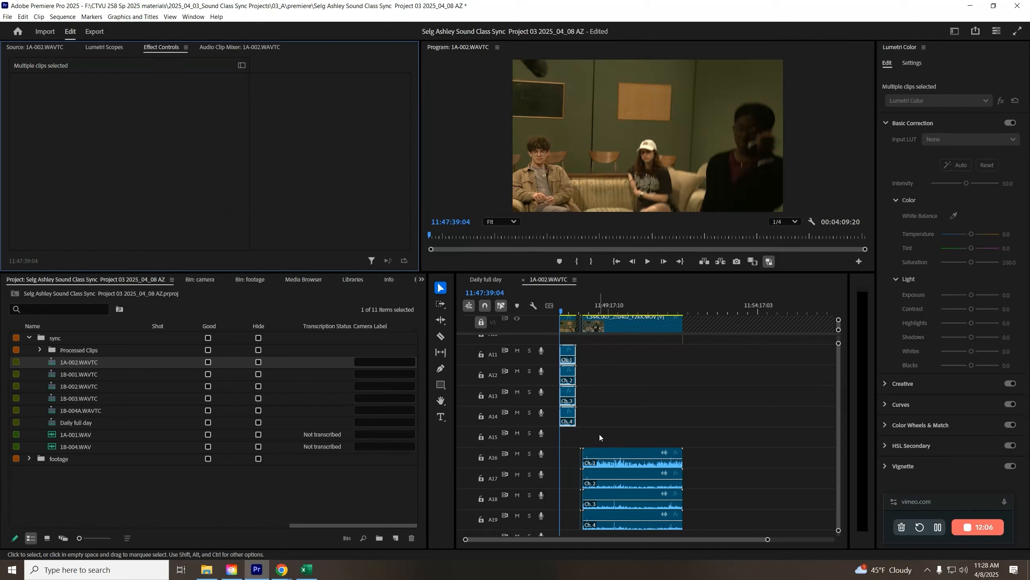
pyautogui.click(612, 396)
pyautogui.click(570, 378)
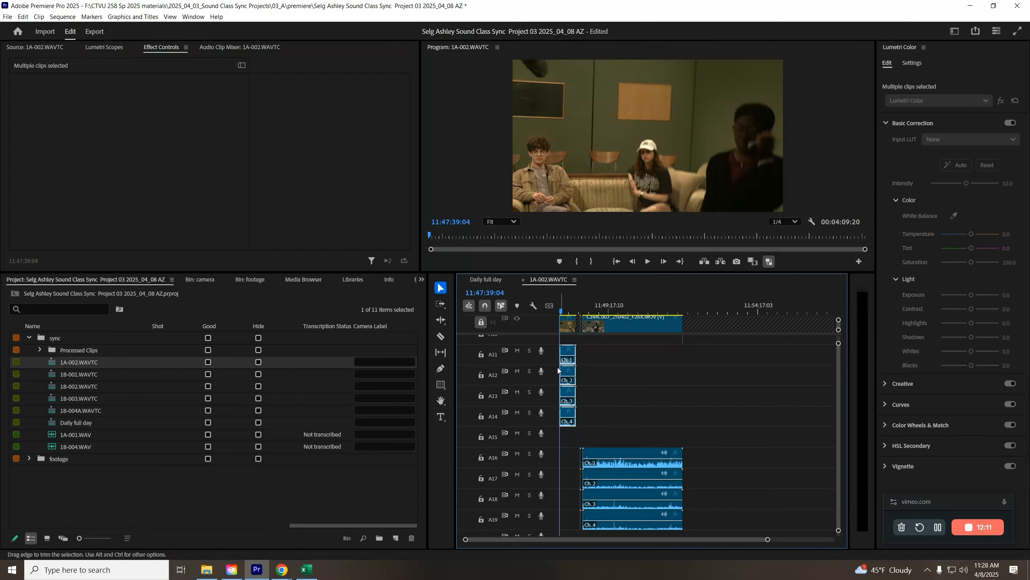
pyautogui.hotkey('alt', 'Down')
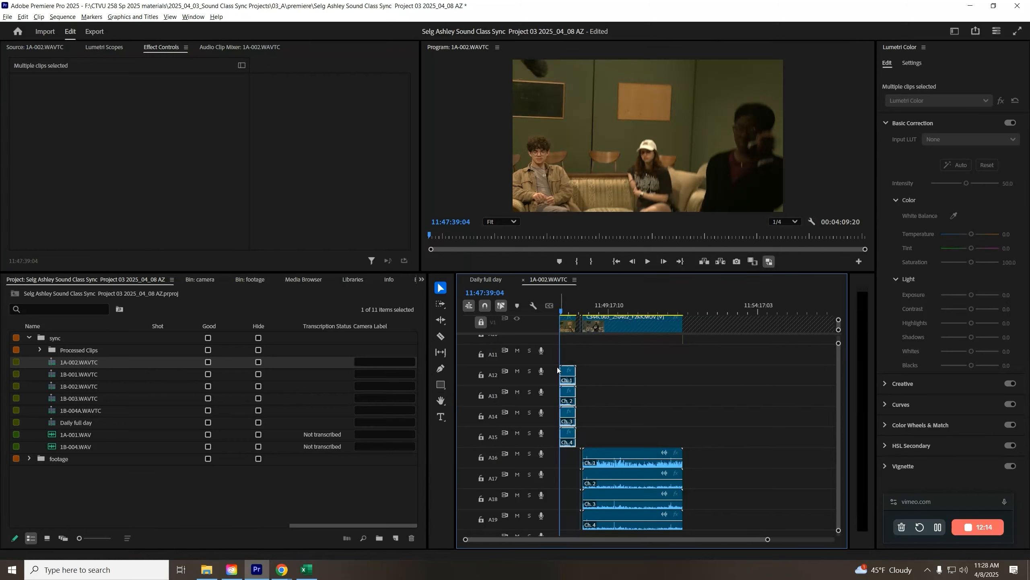
pyautogui.hotkey('alt', 'Down')
pyautogui.hotkey('alt', 'Down')
pyautogui.hotkey('alt', 'Down')
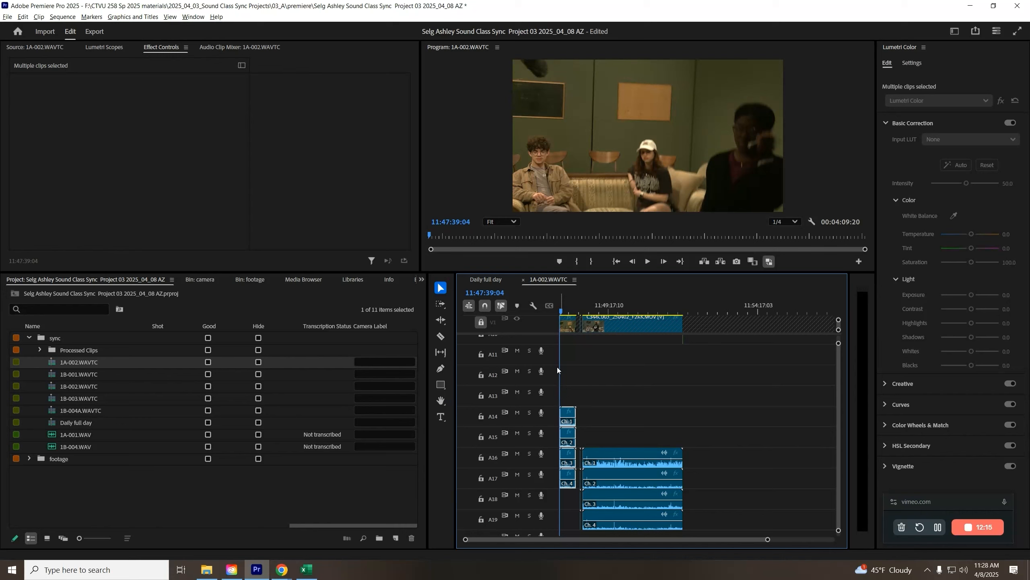
pyautogui.hotkey('alt', 'Down')
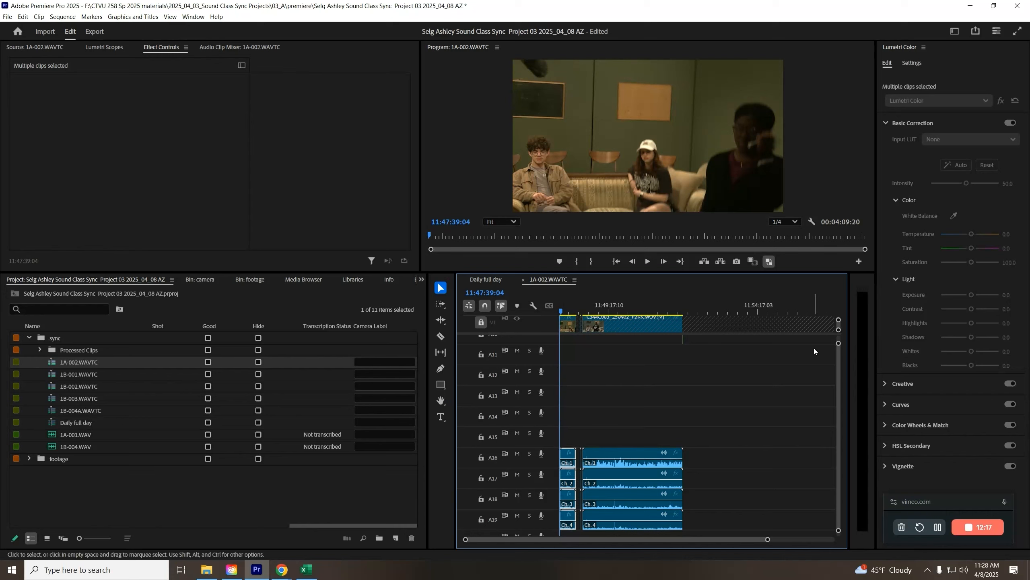
# Step: Unlock V1 and delete all empty video and audio tracks from the 1A-002.WAVTC sequence
pyautogui.scroll(5, 837, 389)
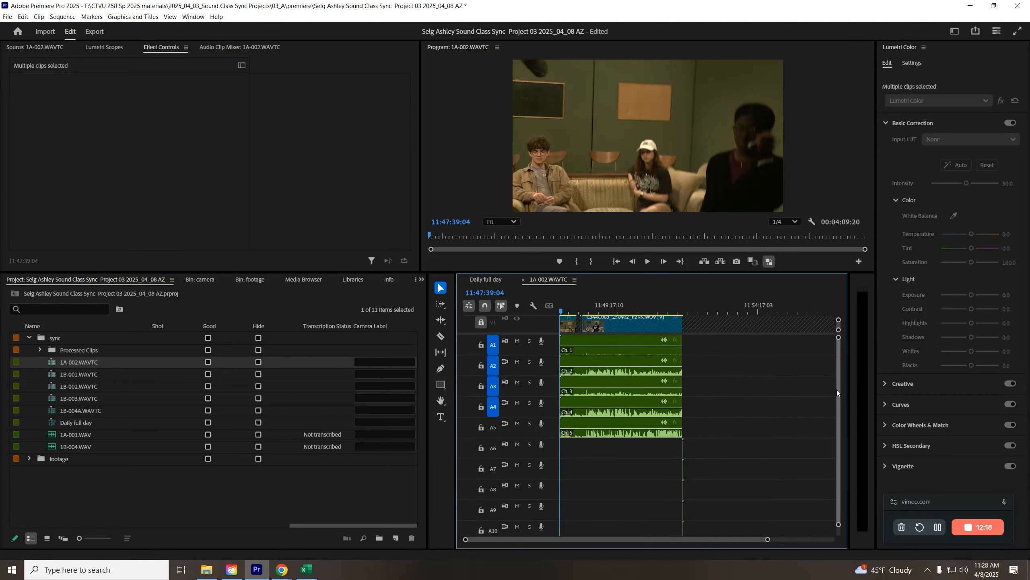
pyautogui.click(684, 441)
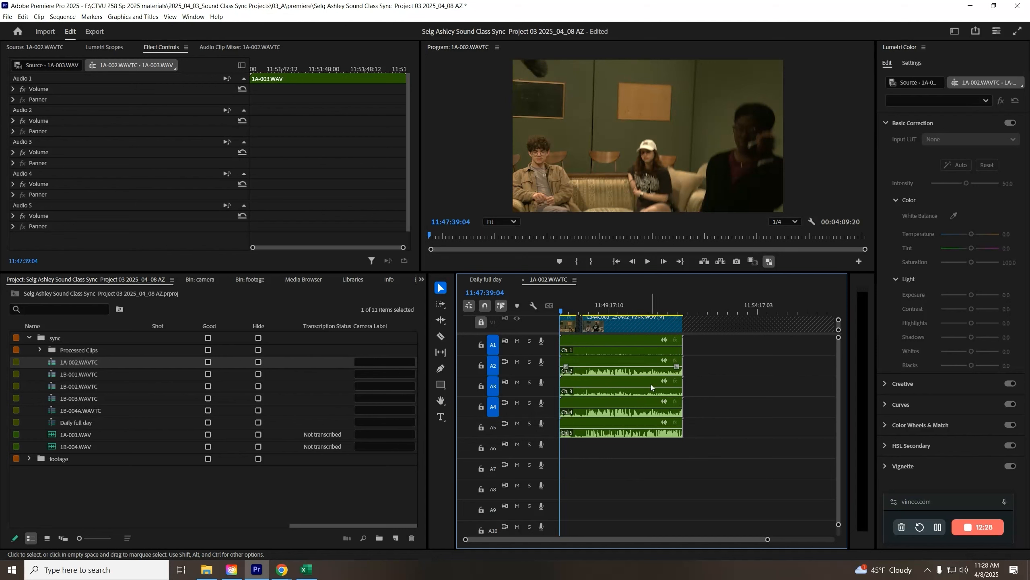
pyautogui.moveTo(840, 436); pyautogui.dragTo(845, 404)
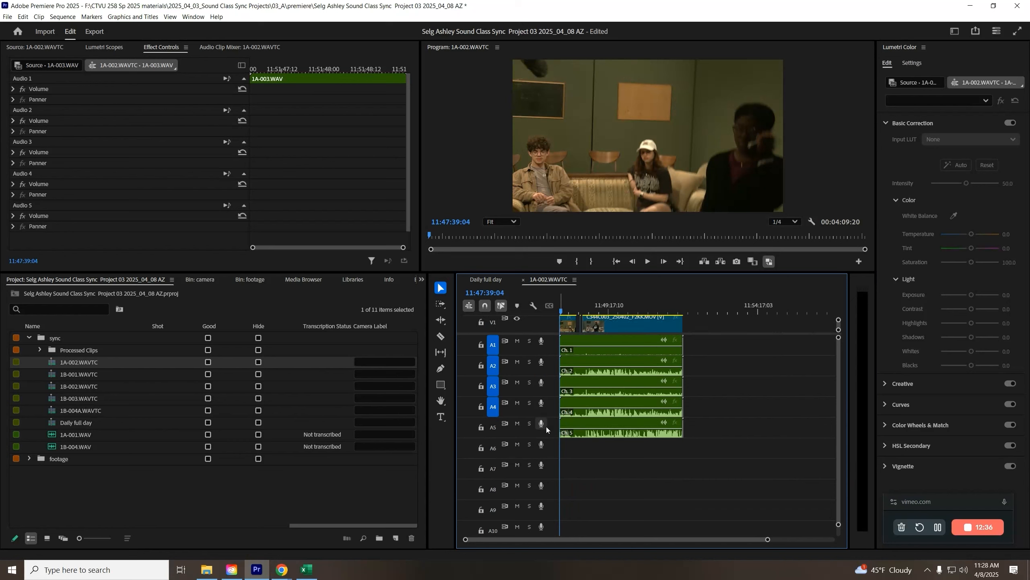
pyautogui.rightClick(553, 445)
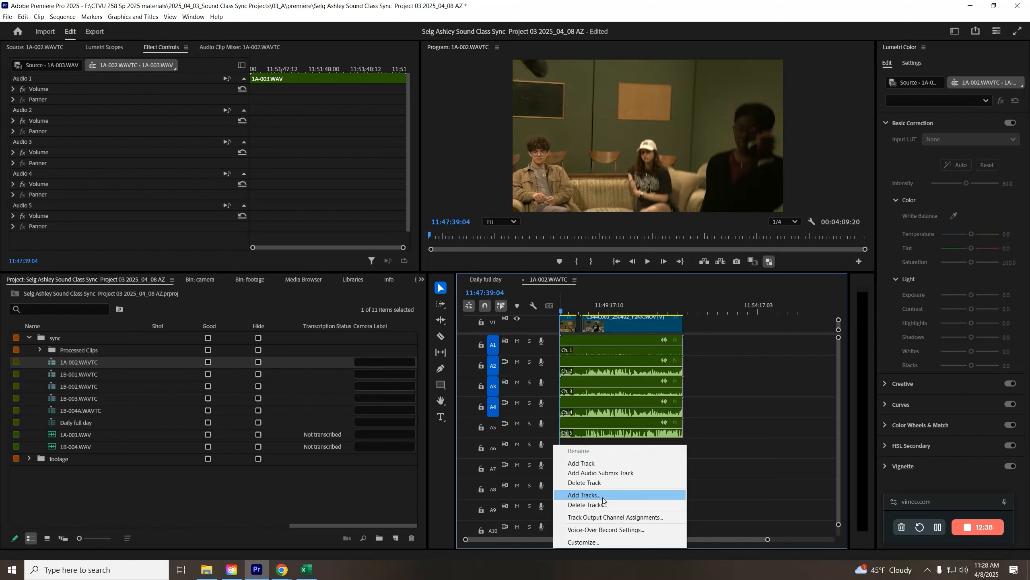
pyautogui.click(614, 504)
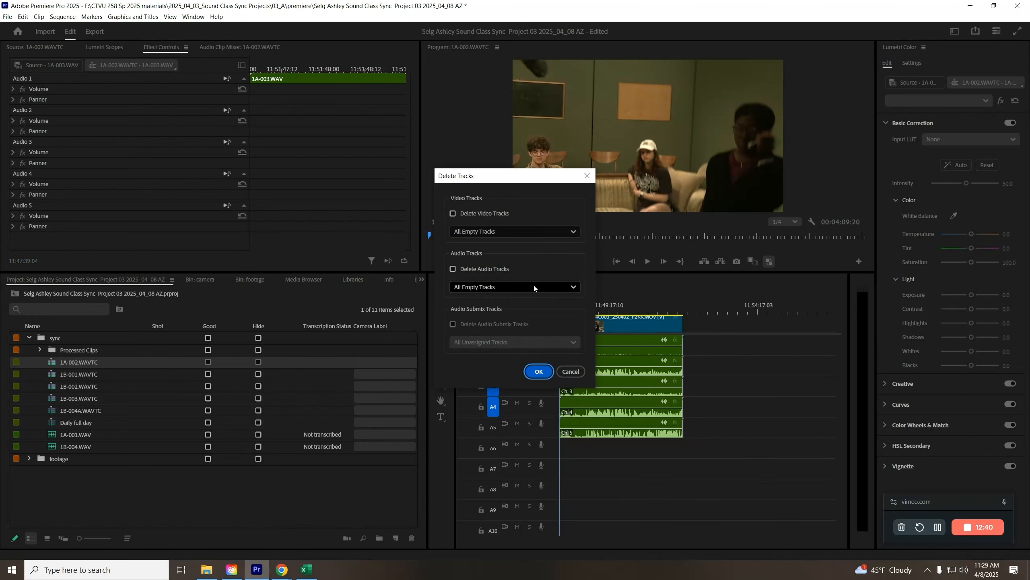
pyautogui.click(481, 215)
pyautogui.click(490, 268)
pyautogui.click(539, 371)
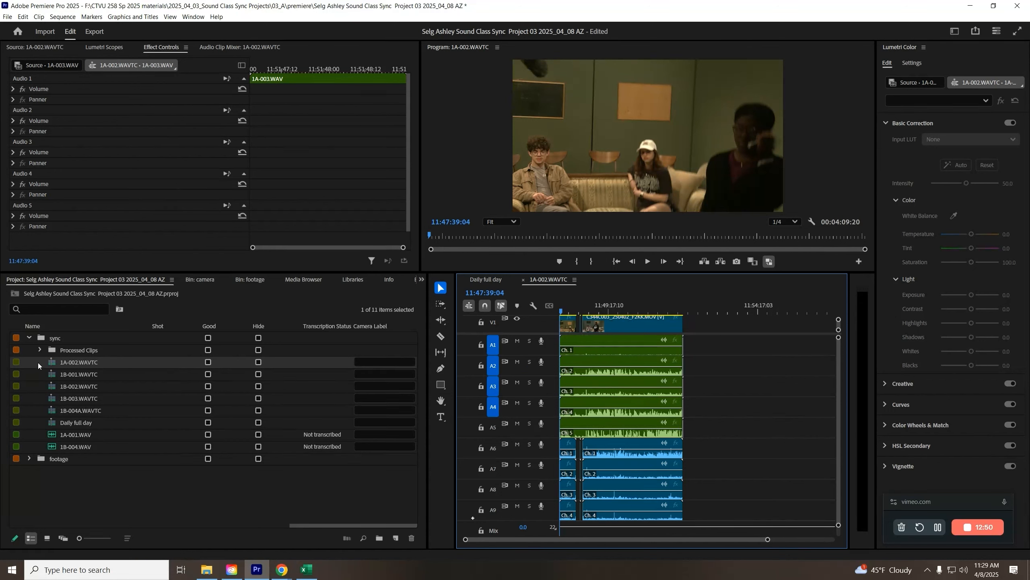
# Step: Play 1A-002.WAVTC around its slate in the Source Monitor to check it, and close both open timeline sequences
pyautogui.doubleClick(53, 363)
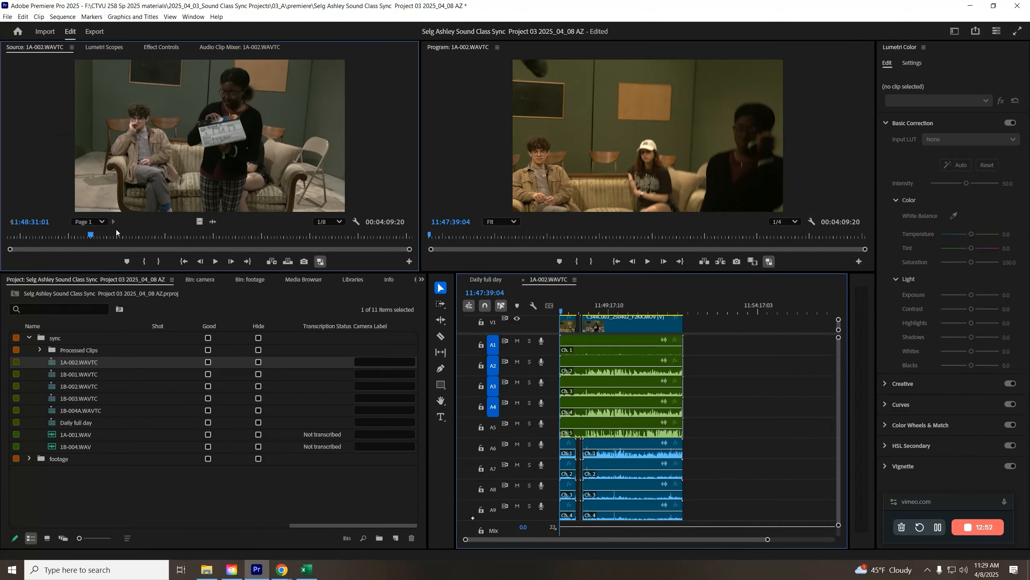
pyautogui.press('space')
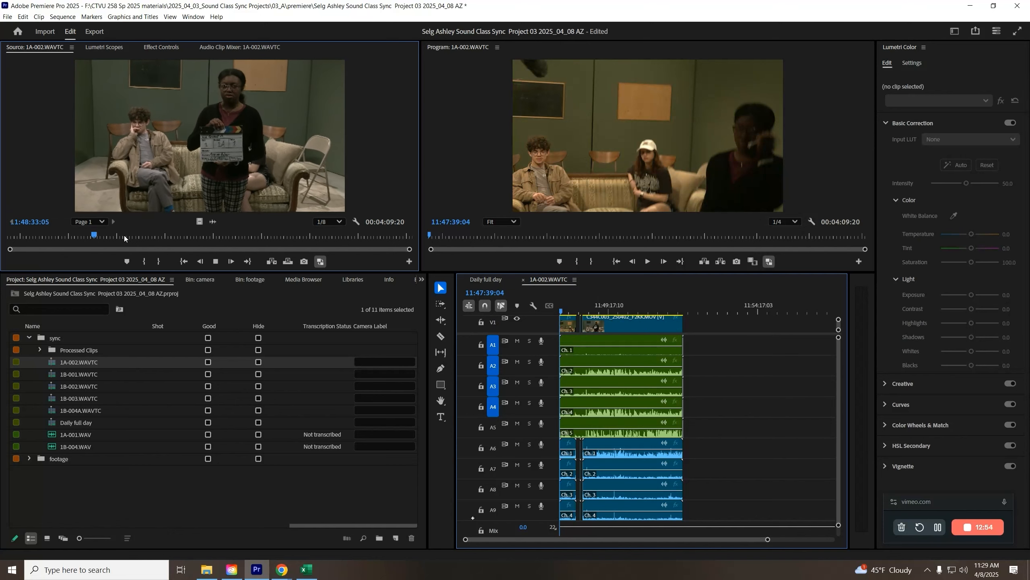
pyautogui.press('space')
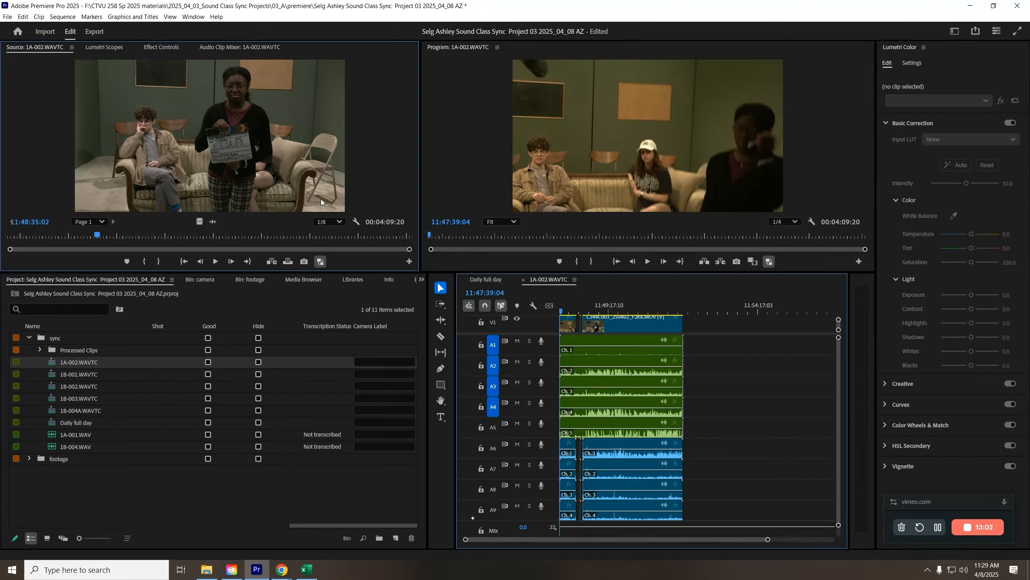
pyautogui.click(523, 279)
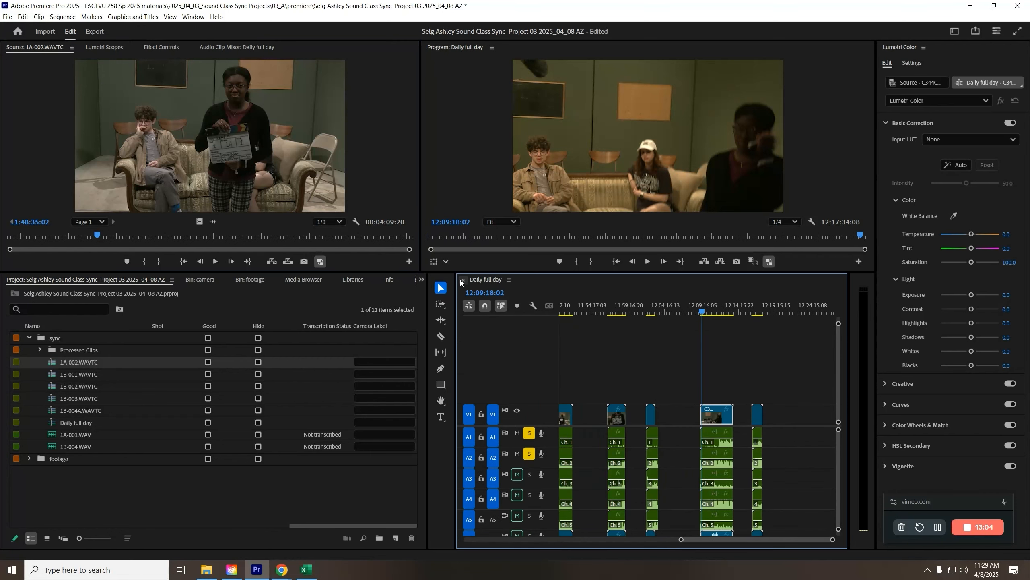
pyautogui.click(463, 279)
# Step: Create a new bin at the top level of the project and name it "editing sequences"
pyautogui.click(61, 480)
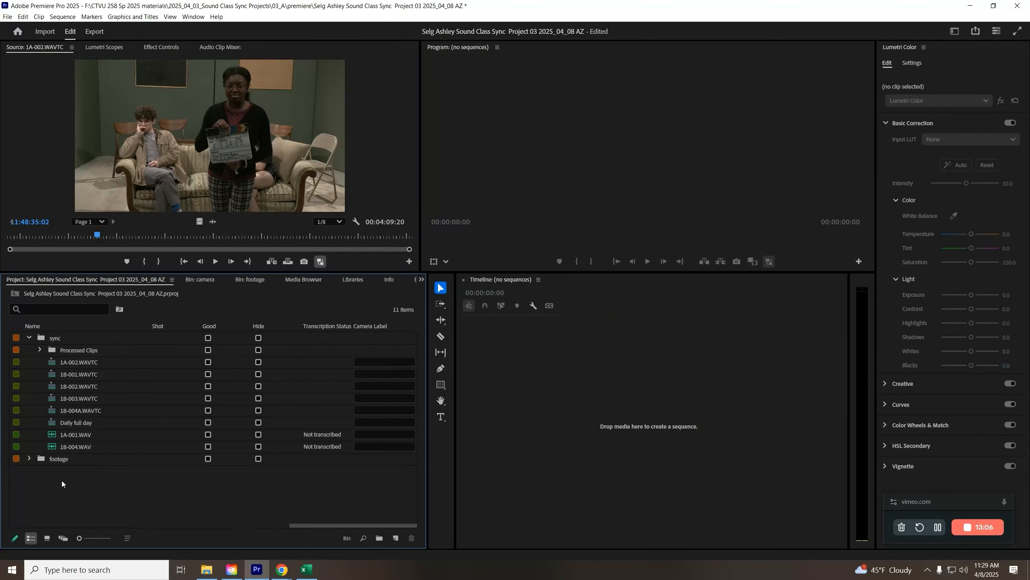
pyautogui.click(379, 538)
pyautogui.write('editing')
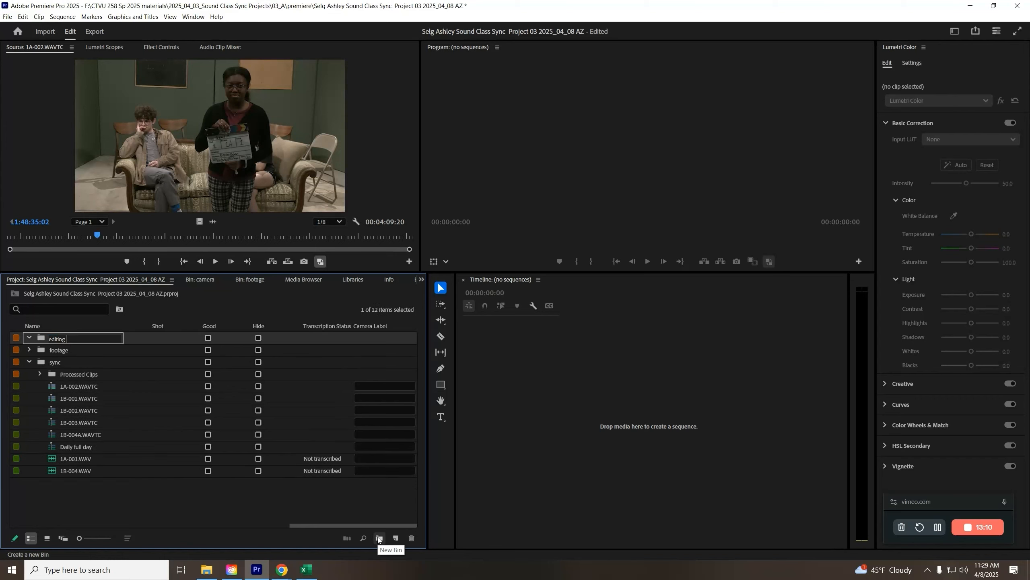
pyautogui.write(' sequence\\')
pyautogui.press('Return')
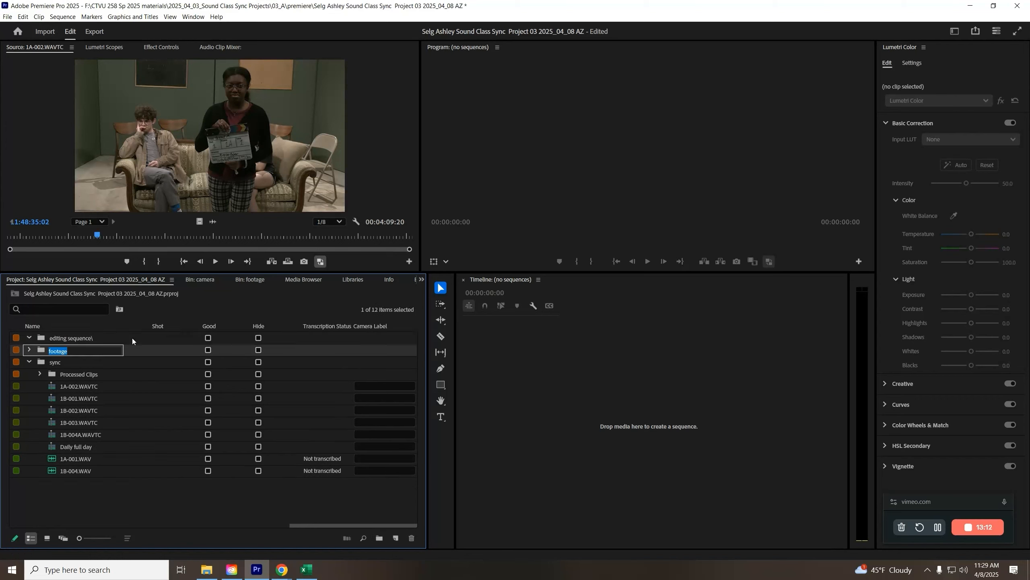
pyautogui.click(101, 338)
pyautogui.click(100, 339)
pyautogui.click(101, 340)
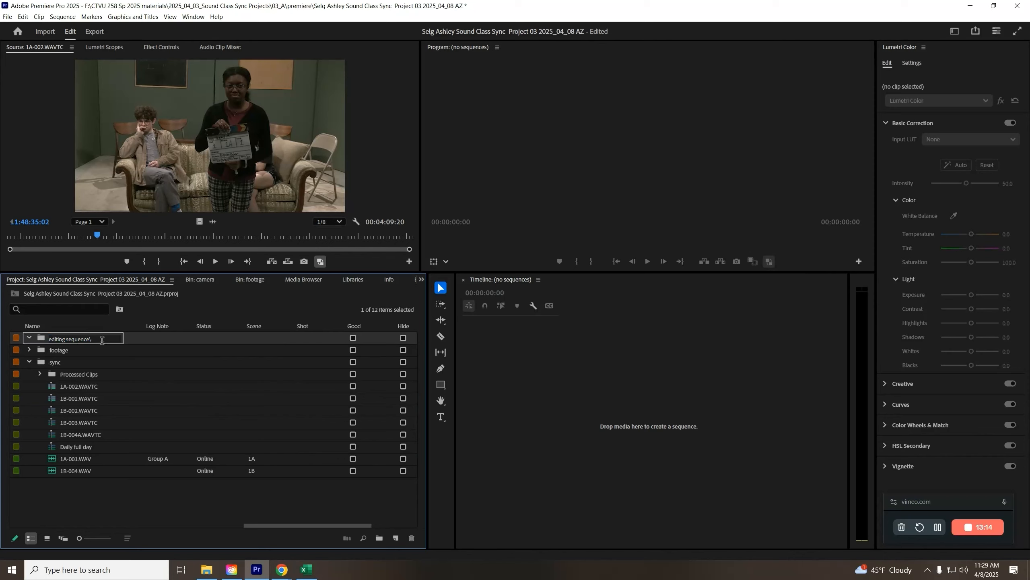
pyautogui.press('Return')
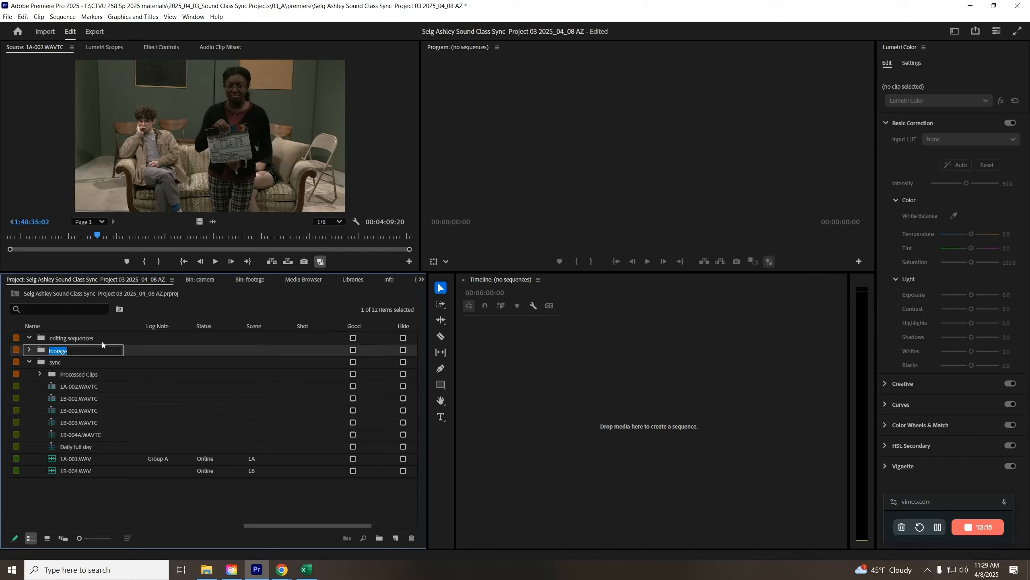
# Step: Mark 1A-002.WAVTC from 11:49:24:10 to 11:49:37:13 in the source and create a new sequence from that range
pyautogui.click(64, 390)
pyautogui.click(177, 235)
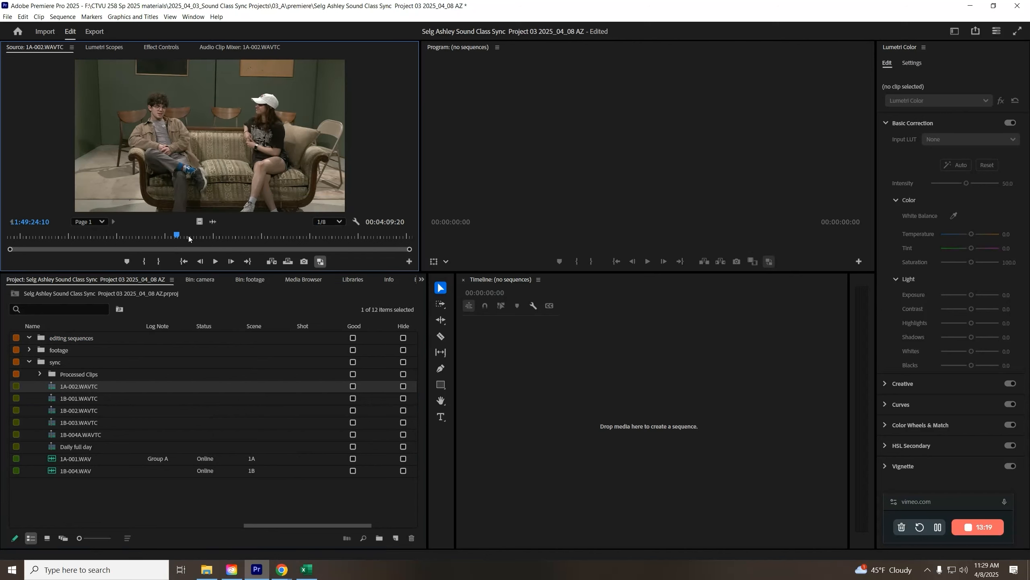
pyautogui.press('u')
pyautogui.press('i')
pyautogui.click(198, 236)
pyautogui.press('o')
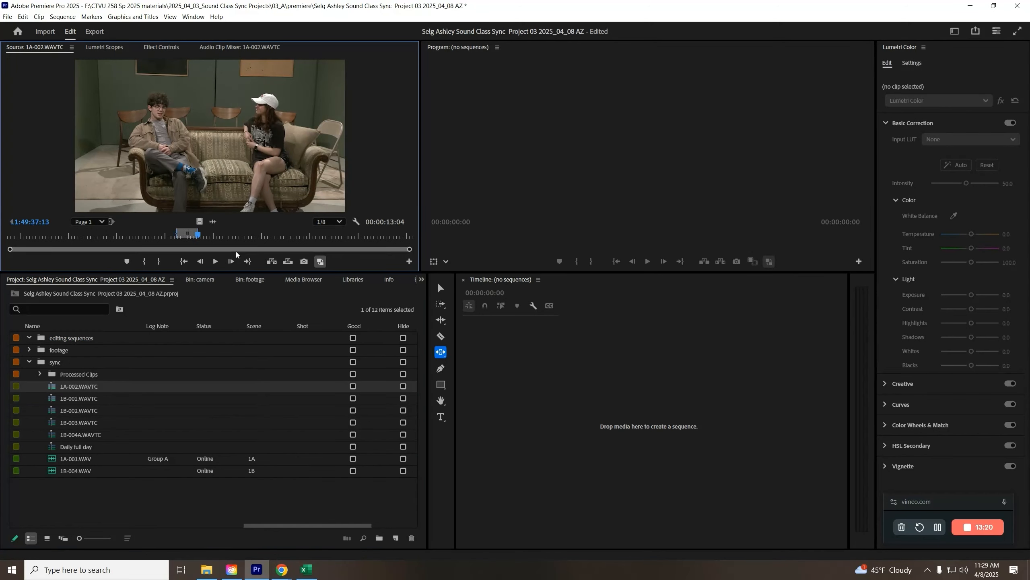
pyautogui.moveTo(239, 175); pyautogui.dragTo(594, 458)
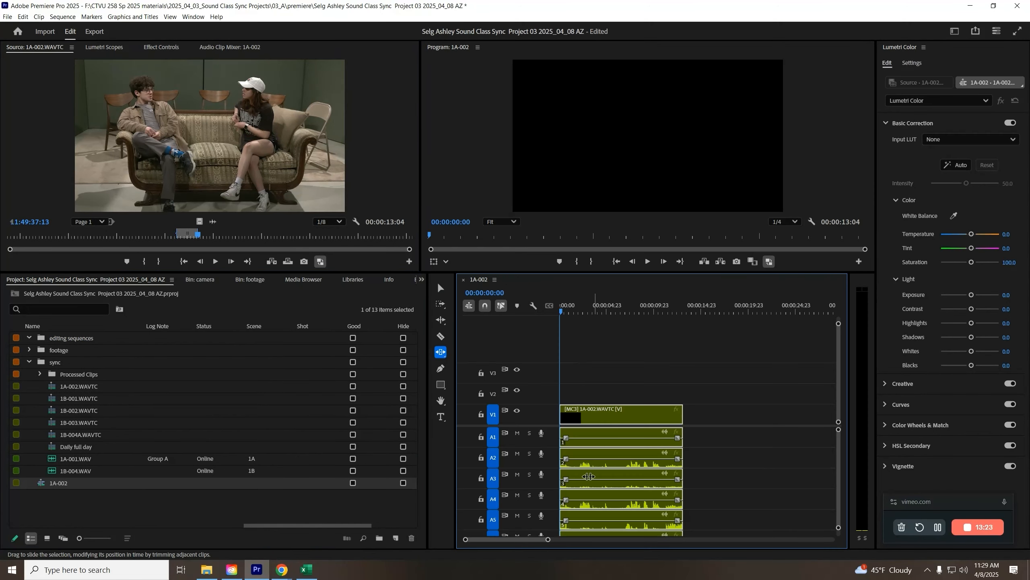
# Step: Move the new 1A-002 sequence into the "editing sequences" bin and rename it "Time code test edit"
pyautogui.moveTo(47, 485); pyautogui.dragTo(84, 343)
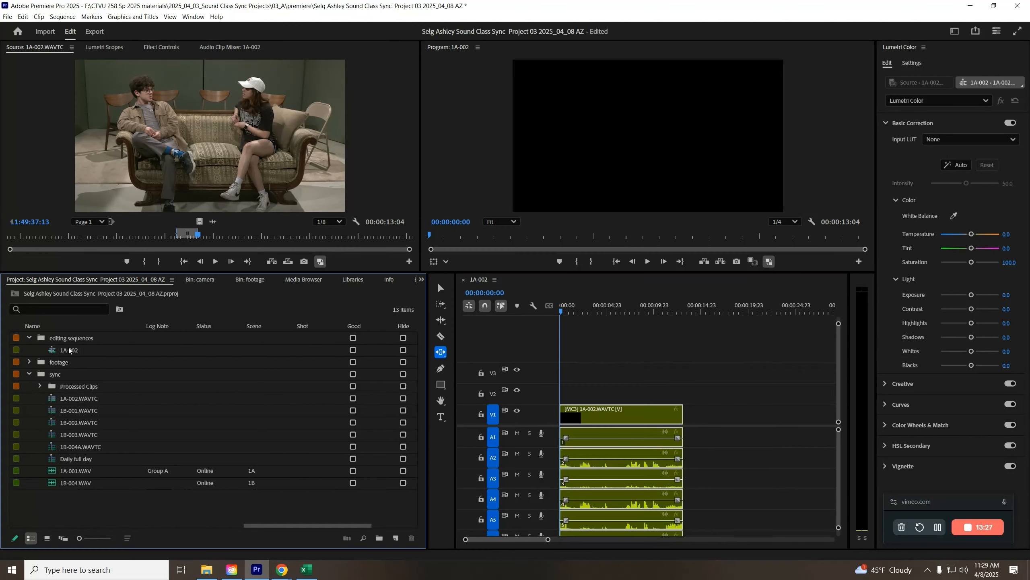
pyautogui.click(69, 350)
pyautogui.click(69, 350)
pyautogui.write('Tim')
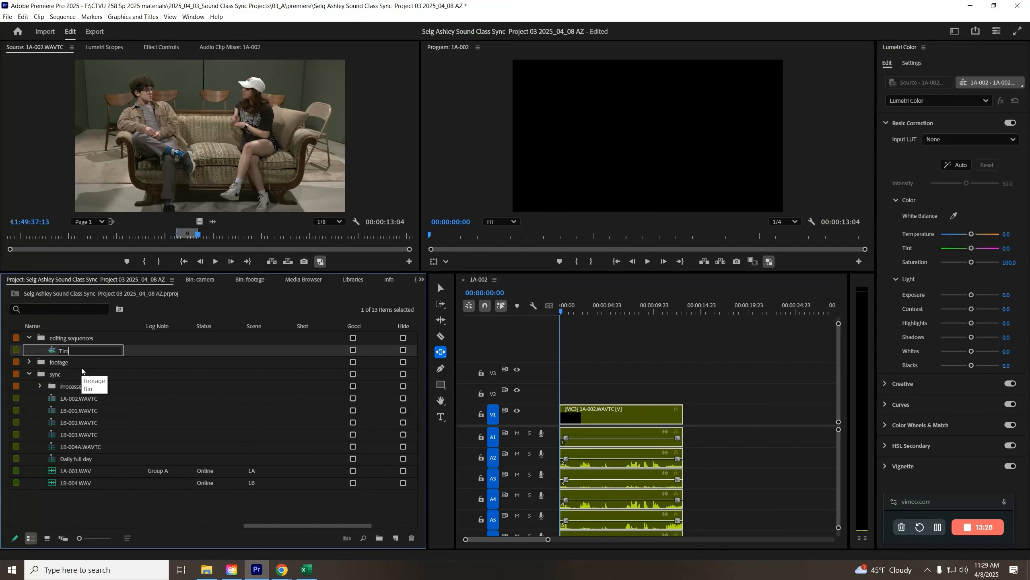
pyautogui.write('e code test edit')
pyautogui.press('Return')
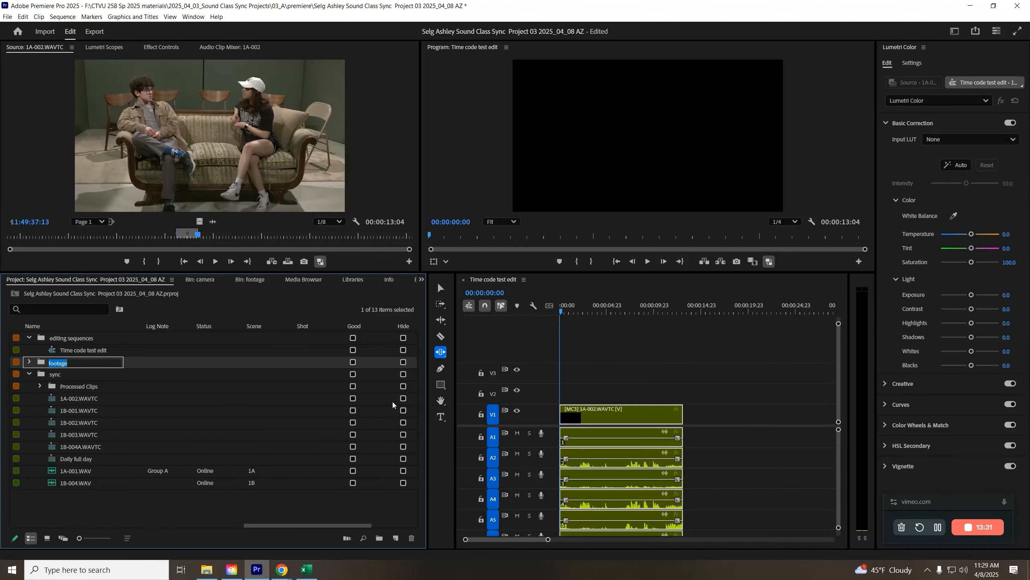
# Step: Play the test edit with audio track A3 soloed and switch its multicam clip to camera 1
pyautogui.click(570, 308)
pyautogui.click(441, 288)
pyautogui.press('space')
pyautogui.click(530, 475)
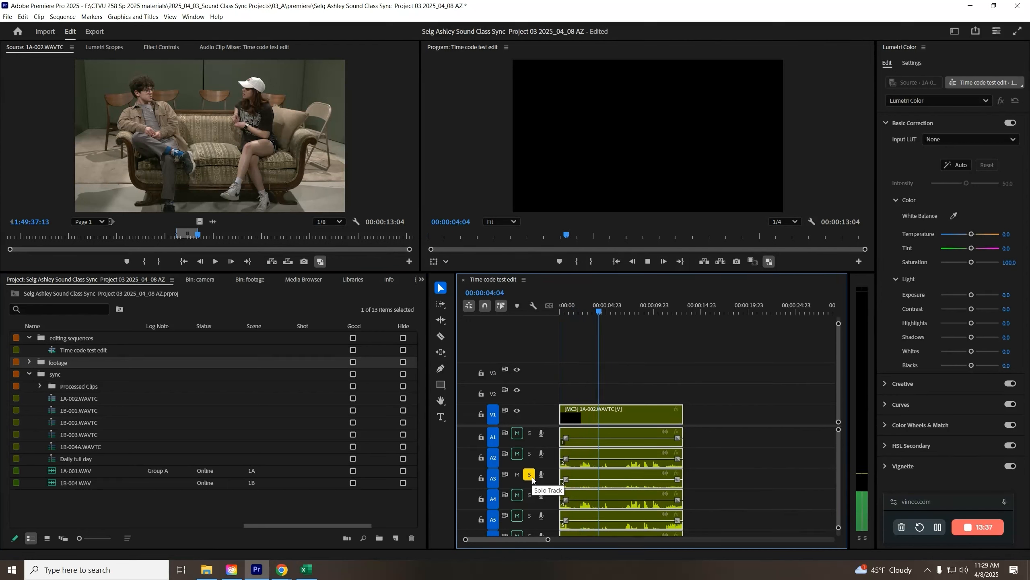
pyautogui.press('space')
pyautogui.press('1')
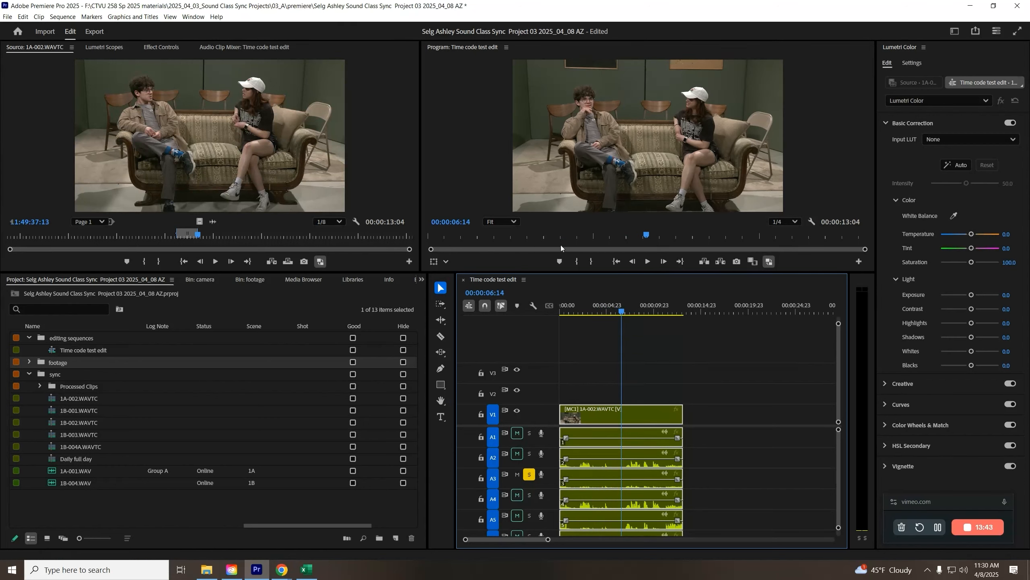
# Step: Extend the end of the multicam clip to about 00:00:24:15 and play on through it
pyautogui.press('space')
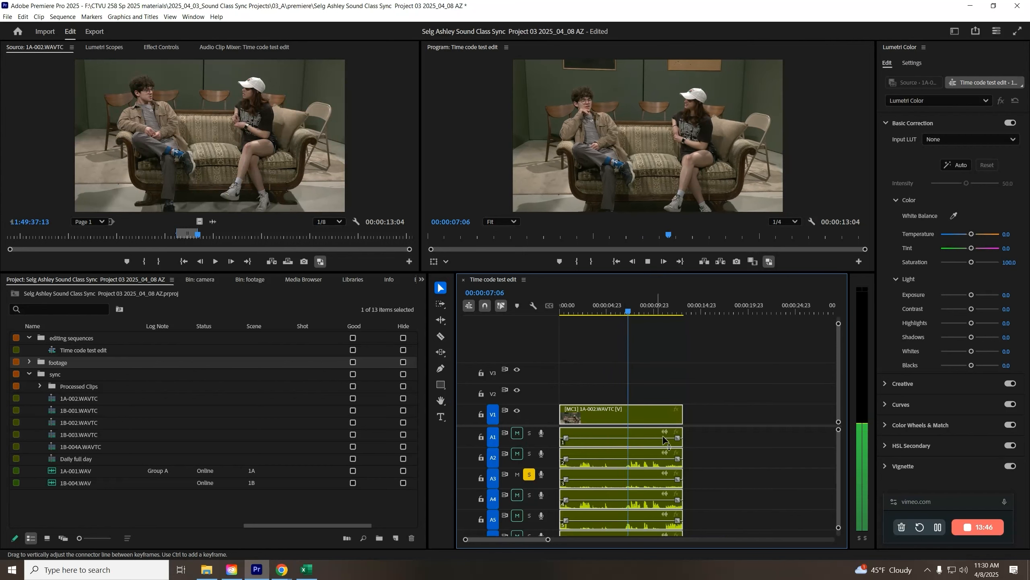
pyautogui.press('space')
pyautogui.moveTo(682, 422); pyautogui.dragTo(791, 422)
pyautogui.press('space')
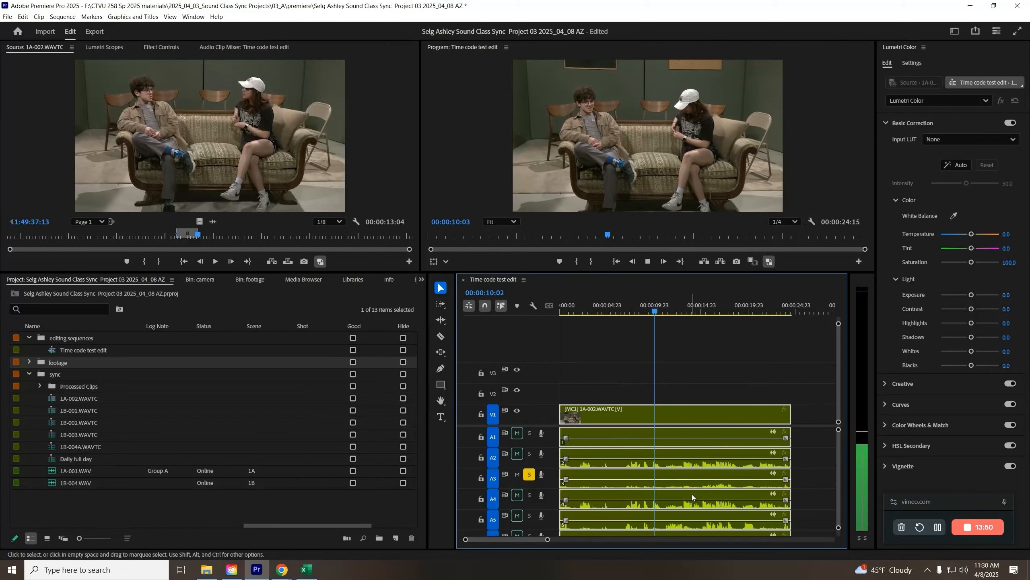
# Step: Solo audio tracks A4 and A5 one after the other during playback to compare their sound
pyautogui.click(529, 474)
pyautogui.click(529, 494)
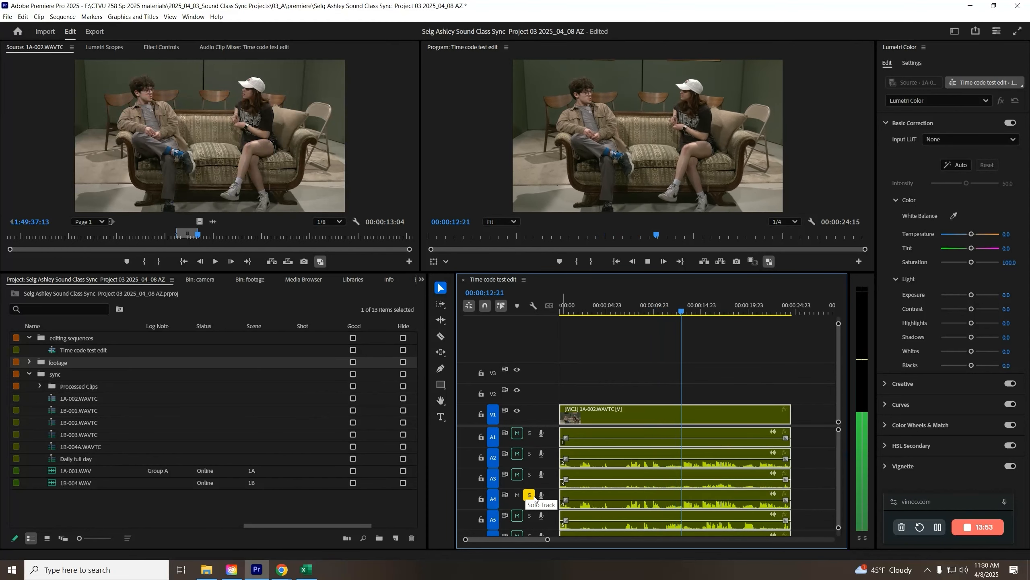
pyautogui.press('space')
pyautogui.click(529, 496)
pyautogui.click(530, 515)
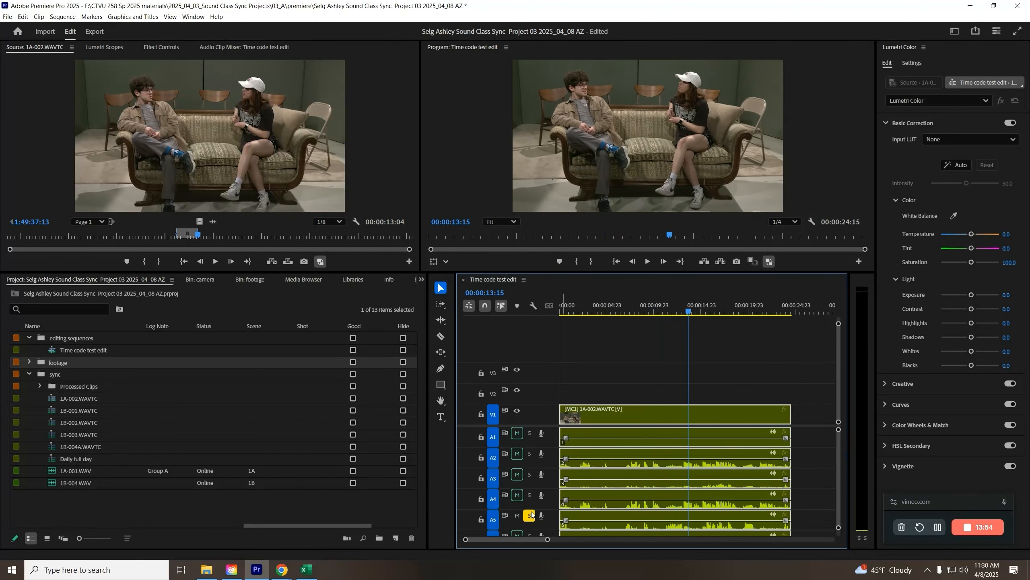
pyautogui.press('space')
pyautogui.press('space')
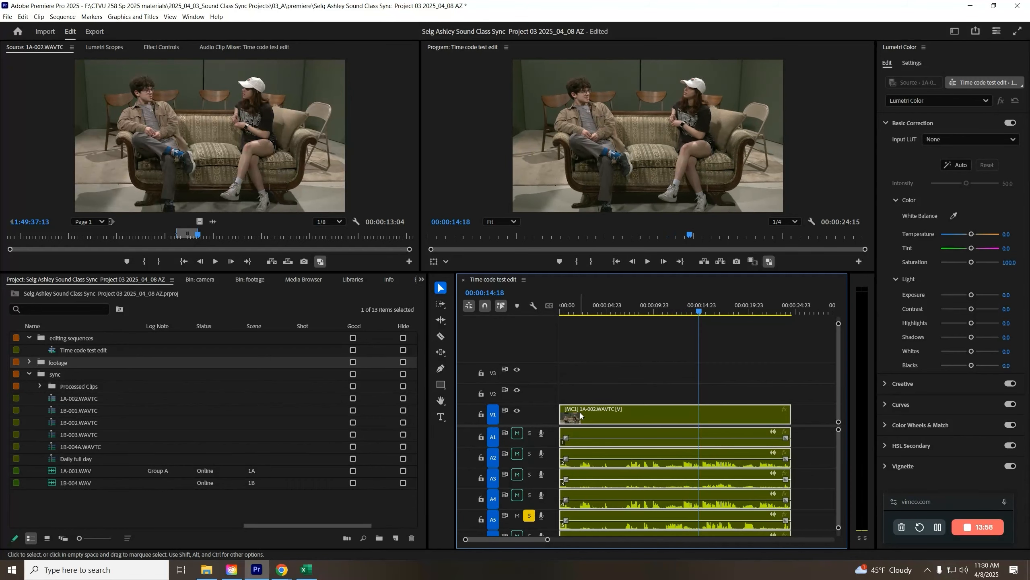
# Step: Switch to Excel, check the track assignments of 1A-002 in the 04-03-25_Report sound report, and return to Premiere Pro
pyautogui.click(306, 569)
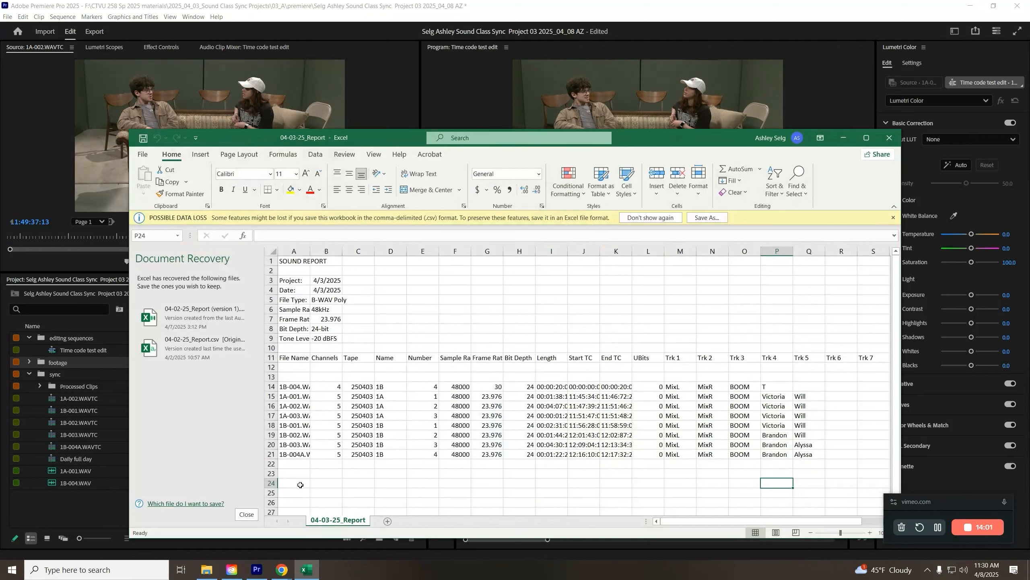
pyautogui.click(304, 407)
pyautogui.press('Right')
pyautogui.press('Right')
pyautogui.press('Right')
pyautogui.press('Right')
pyautogui.press('Right')
pyautogui.press('Right')
pyautogui.press('Right')
pyautogui.press('Right')
pyautogui.press('Right')
pyautogui.press('Right')
pyautogui.press('Right')
pyautogui.press('Right')
pyautogui.press('Right')
pyautogui.press('Right')
pyautogui.press('Right')
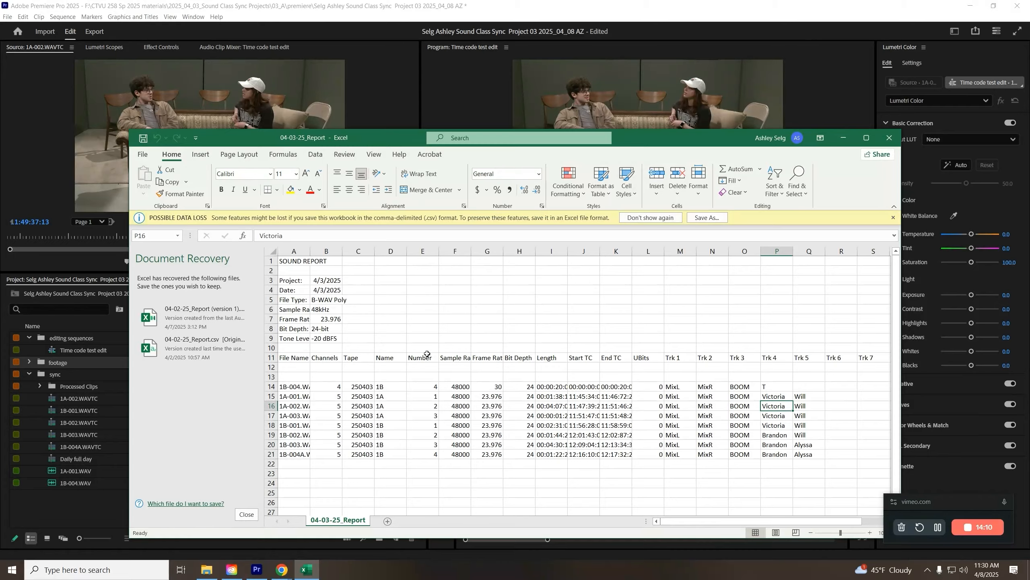
pyautogui.hotkey('alt', 'Tab')
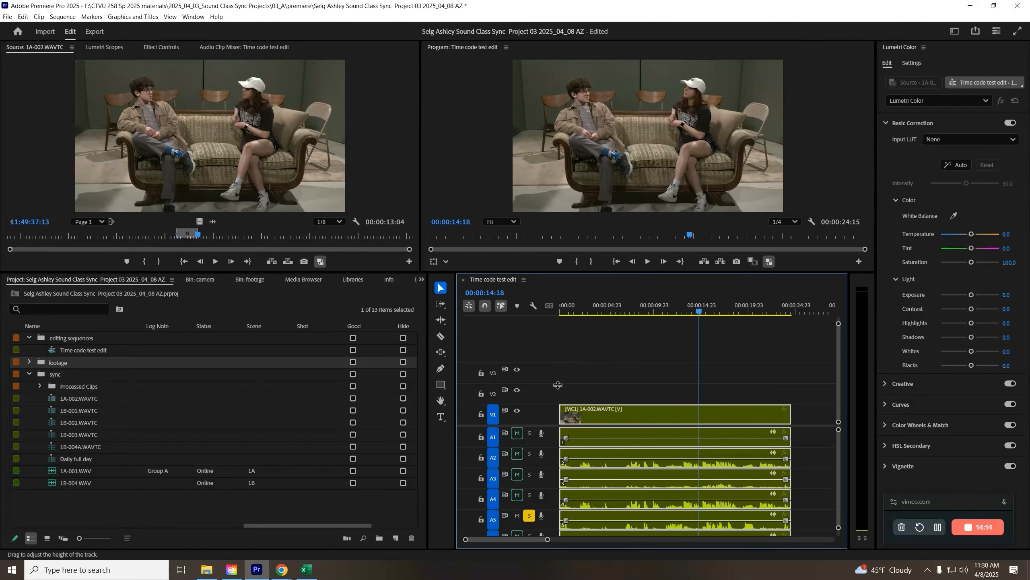
# Step: Widen the timeline's track headers and undo the accidental trim of the clip's start
pyautogui.moveTo(557, 385); pyautogui.dragTo(581, 385)
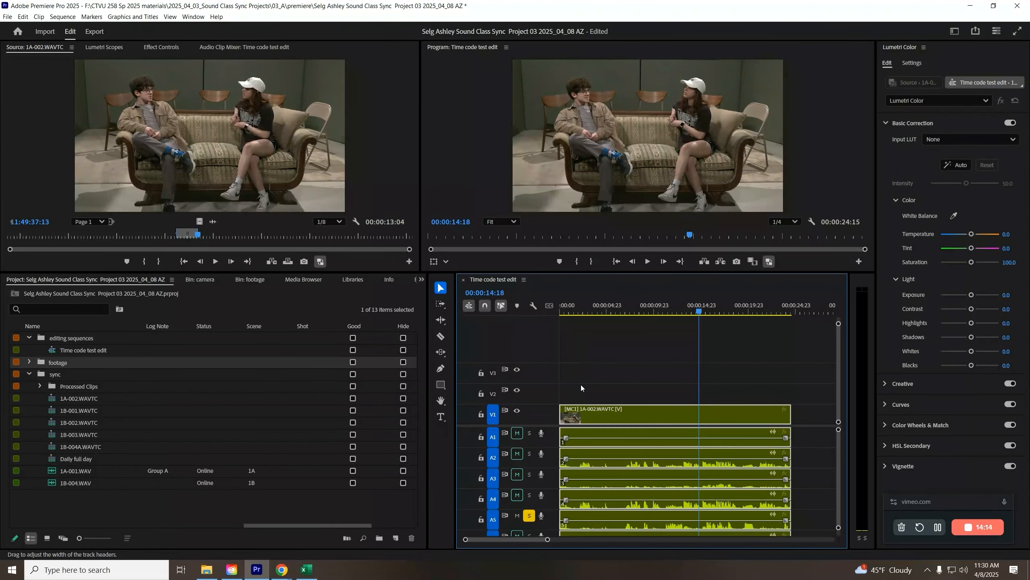
pyautogui.click(493, 437)
pyautogui.rightClick(555, 443)
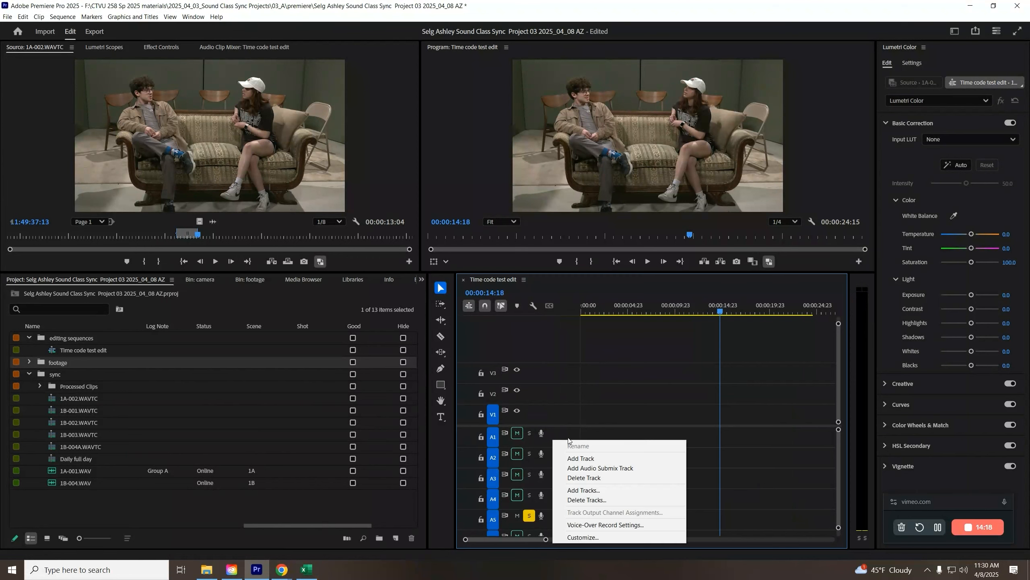
pyautogui.press('Escape')
pyautogui.click(493, 436)
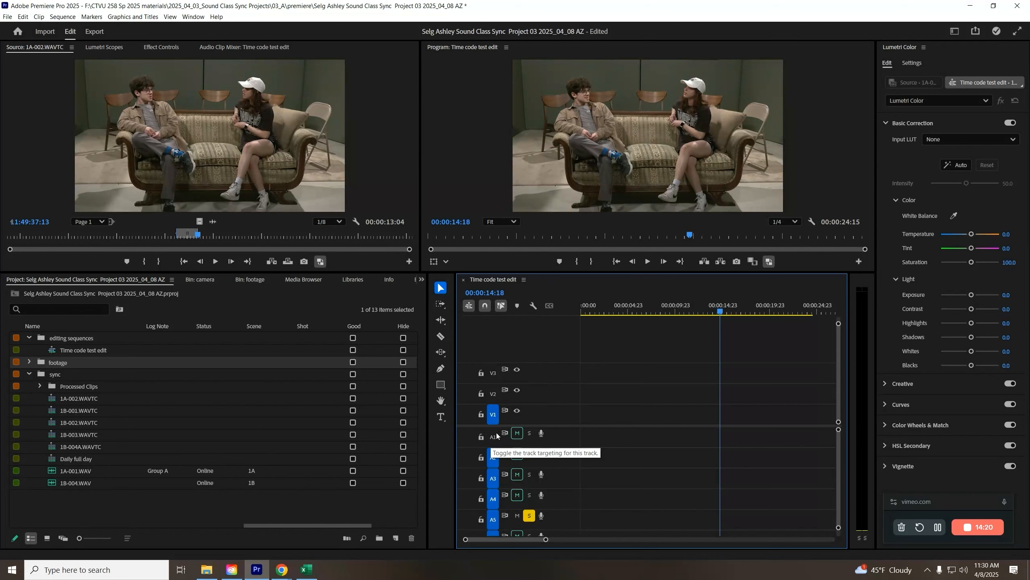
pyautogui.click(498, 435)
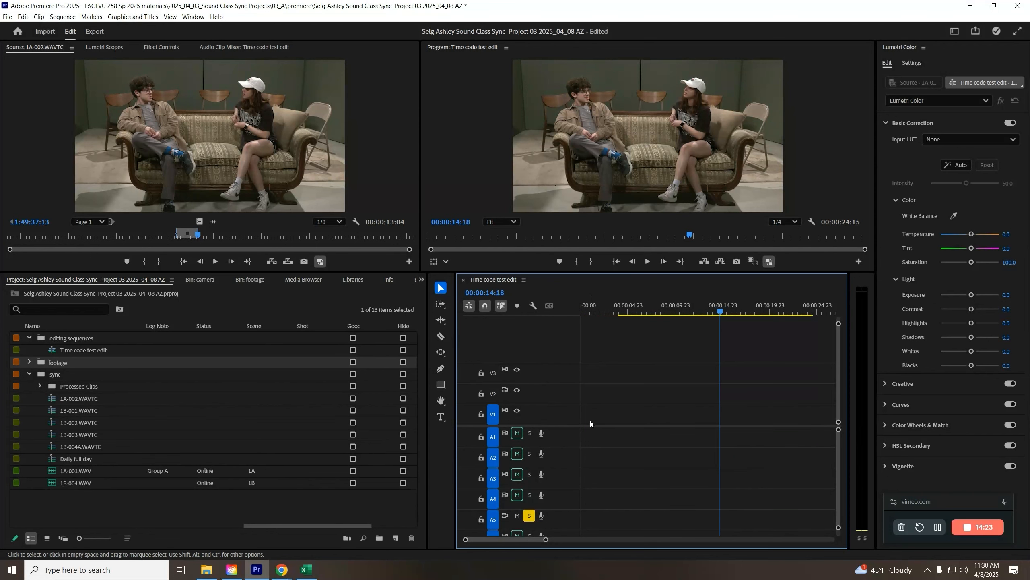
pyautogui.moveTo(581, 414); pyautogui.dragTo(634, 420)
pyautogui.hotkey('ctrl', 'z')
# Step: Insert the marked range of 1A-002.WAVTC into the test edit at 00:00:14:18
pyautogui.moveTo(547, 539); pyautogui.dragTo(744, 544)
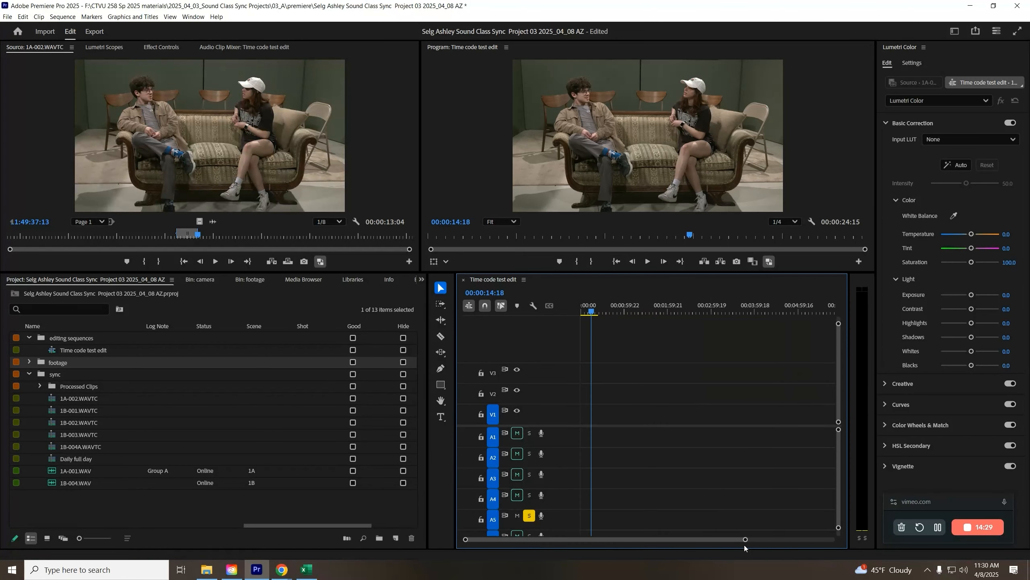
pyautogui.click(341, 215)
pyautogui.press('.')
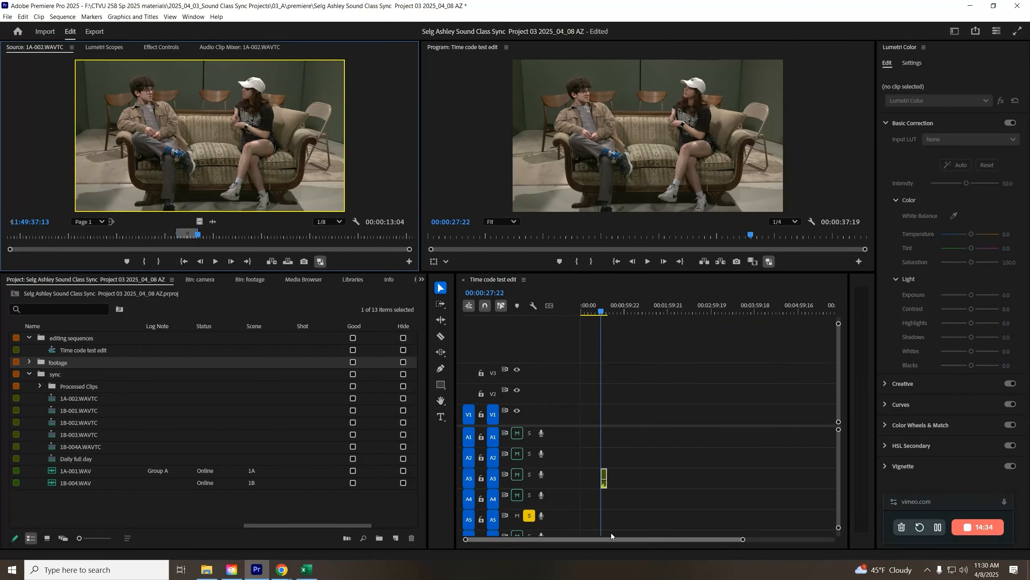
# Step: Clear the clip selection in the timeline and turn off the solo on audio track A5
pyautogui.click(604, 479)
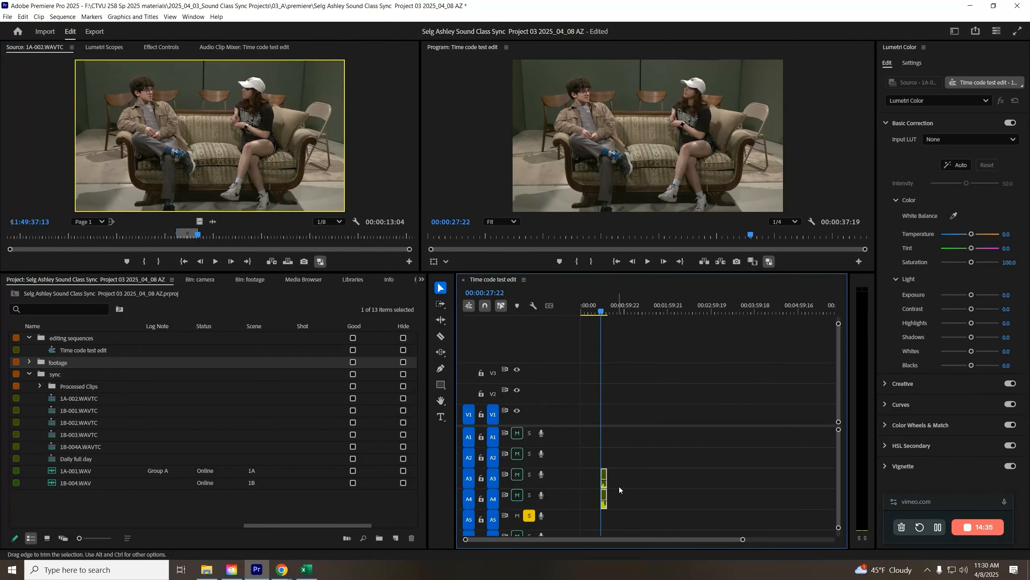
pyautogui.press('Delete')
pyautogui.click(528, 516)
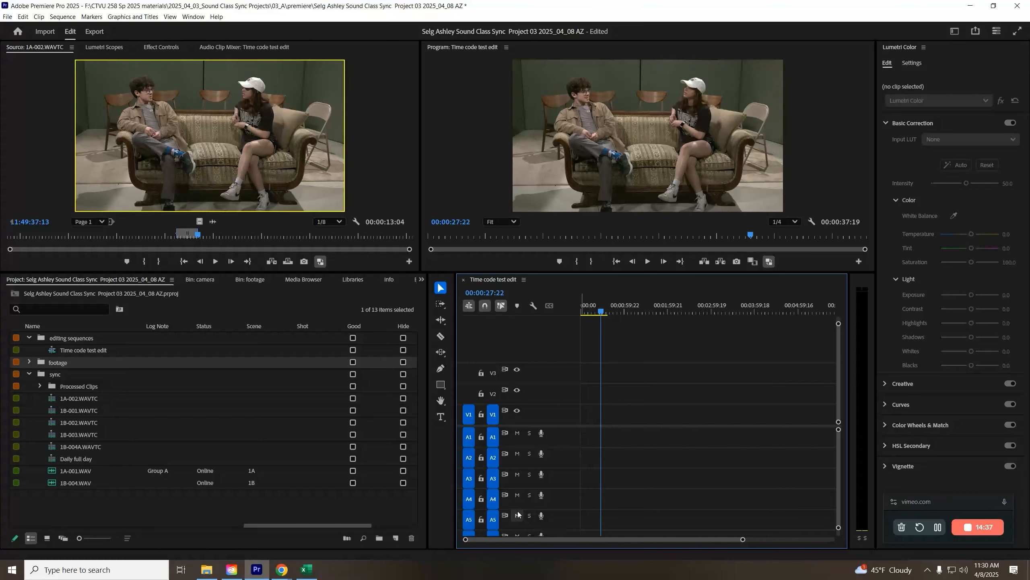
pyautogui.moveTo(650, 412); pyautogui.dragTo(546, 431)
pyautogui.click(601, 311)
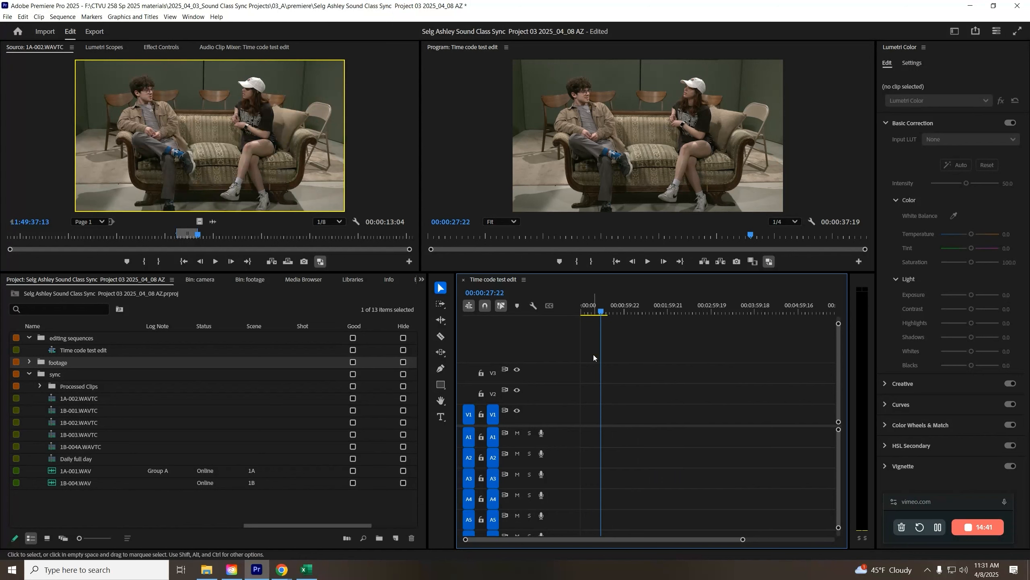
# Step: Insert the marked range of 1A-002.WAVTC again at the very start of the test edit
pyautogui.moveTo(600, 311); pyautogui.dragTo(550, 307)
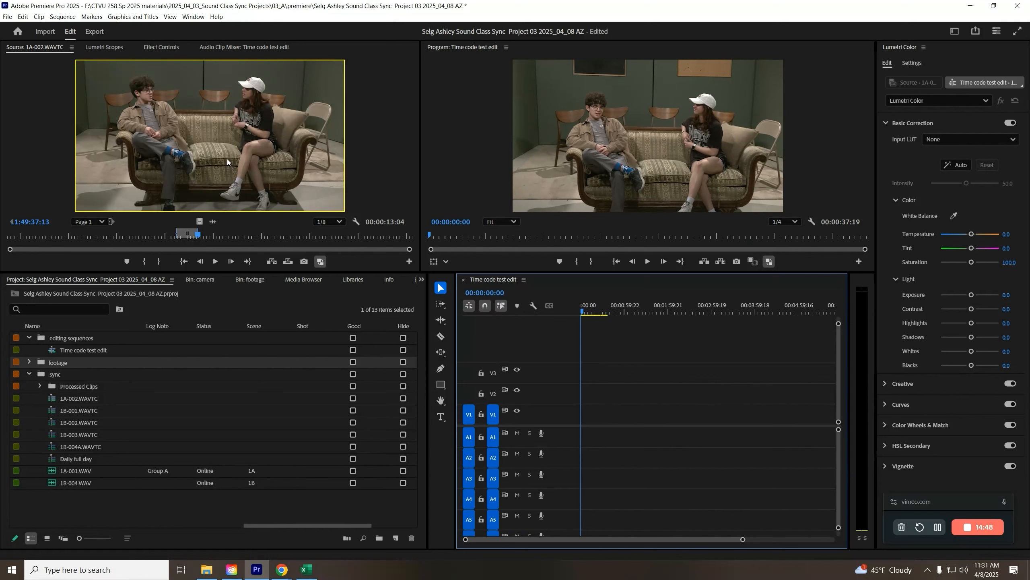
pyautogui.click(235, 166)
pyautogui.press('.')
pyautogui.moveTo(740, 539); pyautogui.dragTo(568, 540)
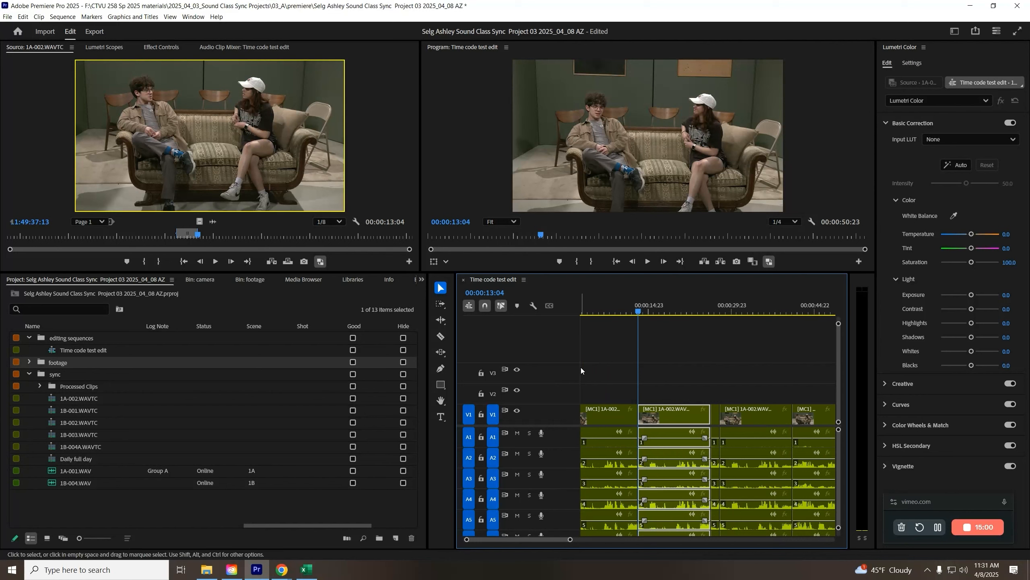
# Step: Widen the track headers further, expand audio track A1, and rename it "Left"
pyautogui.moveTo(581, 371); pyautogui.dragTo(610, 376)
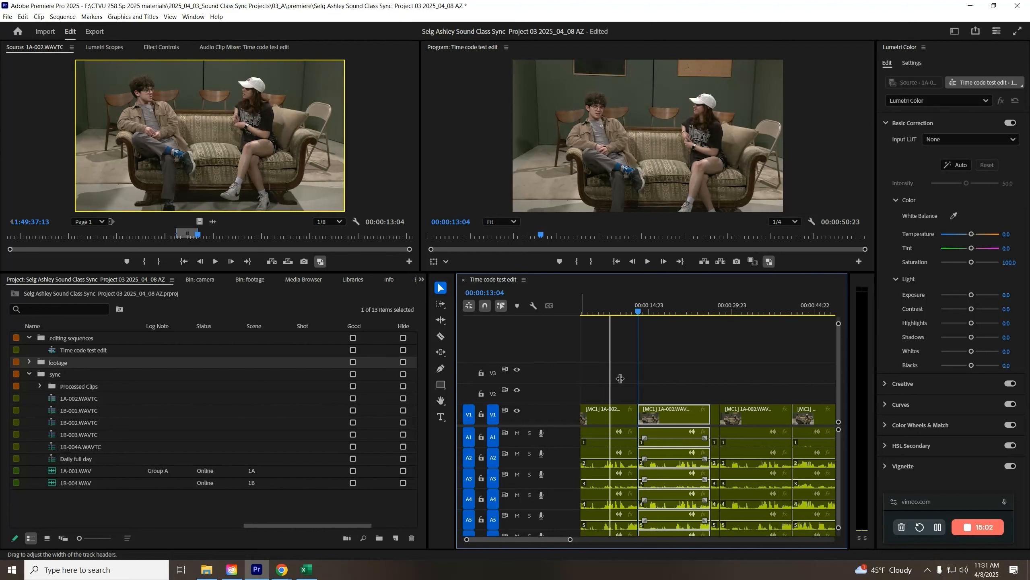
pyautogui.doubleClick(573, 439)
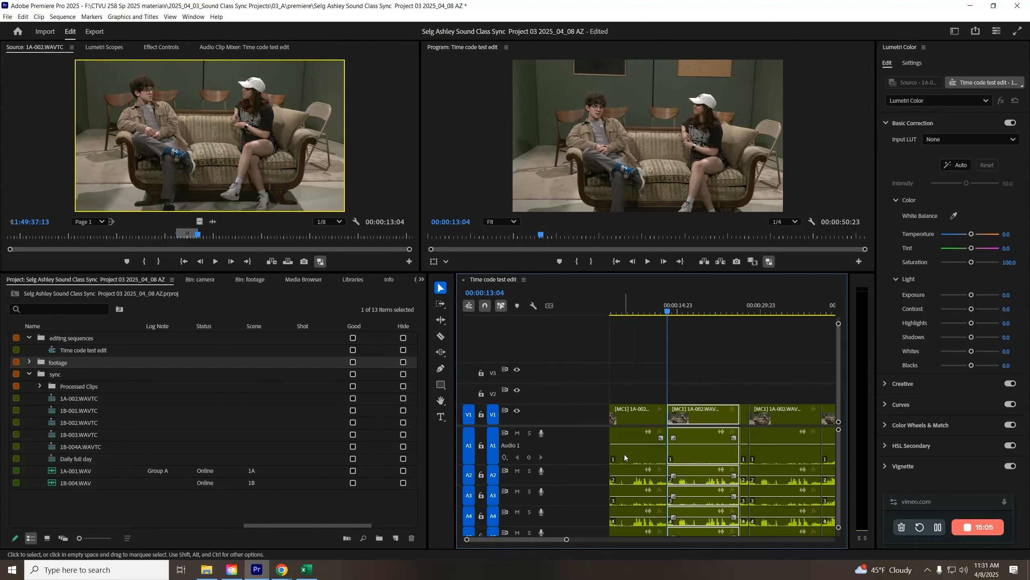
pyautogui.doubleClick(516, 443)
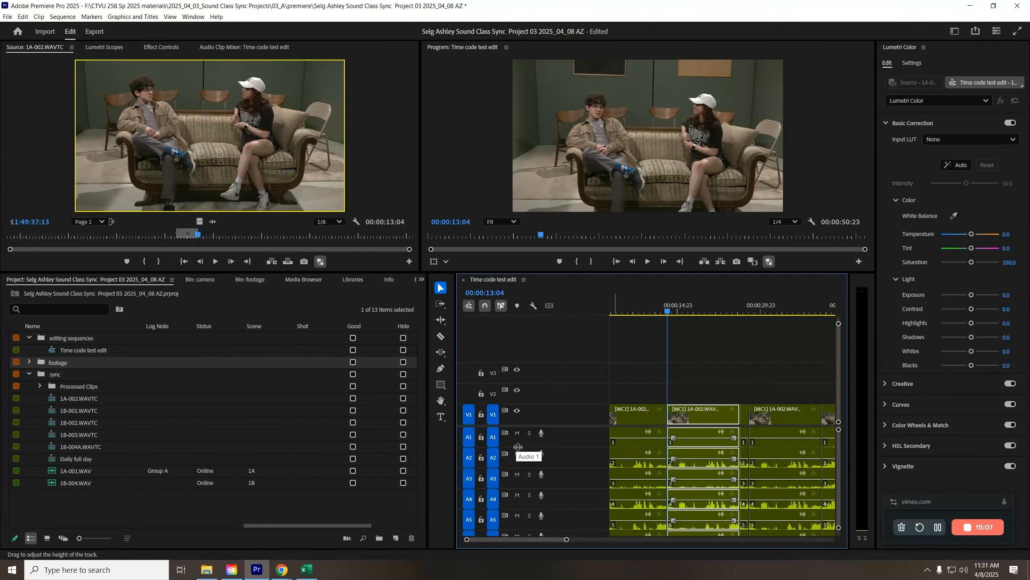
pyautogui.doubleClick(520, 446)
pyautogui.rightClick(510, 445)
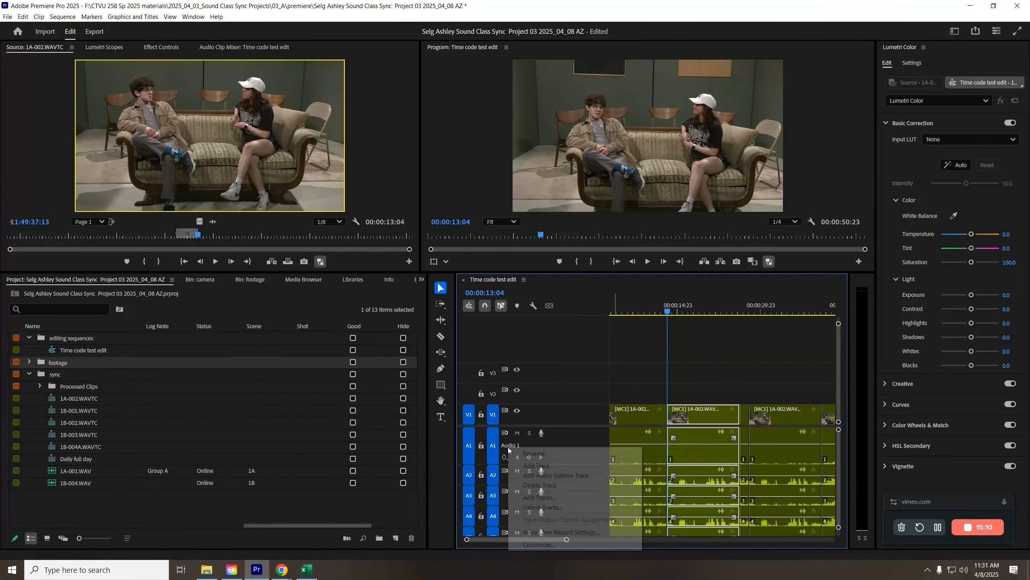
pyautogui.click(525, 453)
pyautogui.write('Left')
pyautogui.press('Return')
# Step: Expand audio track A2 and rename it "Right"
pyautogui.moveTo(572, 485); pyautogui.dragTo(549, 499)
pyautogui.rightClick(518, 485)
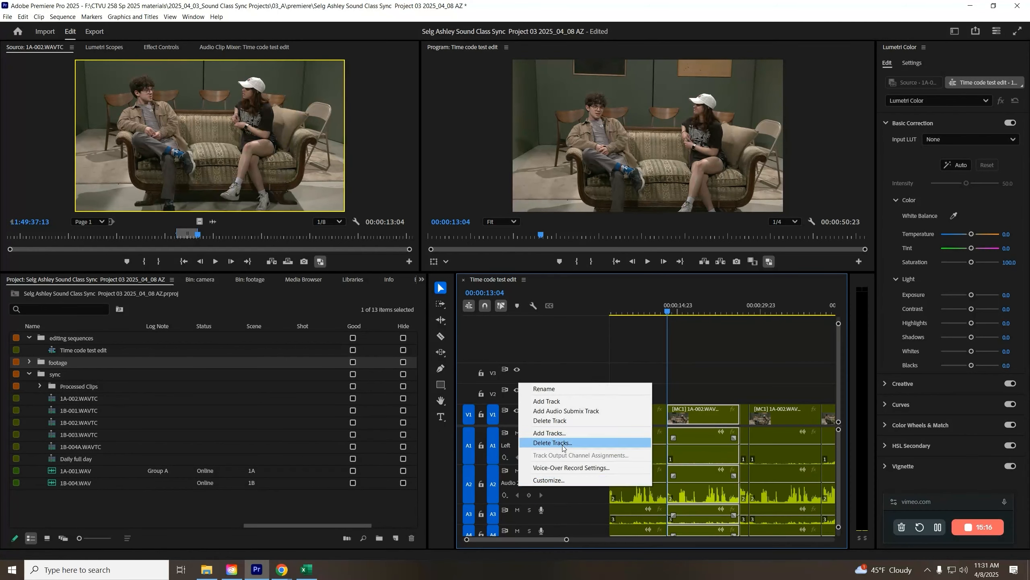
pyautogui.click(560, 388)
pyautogui.write('Right')
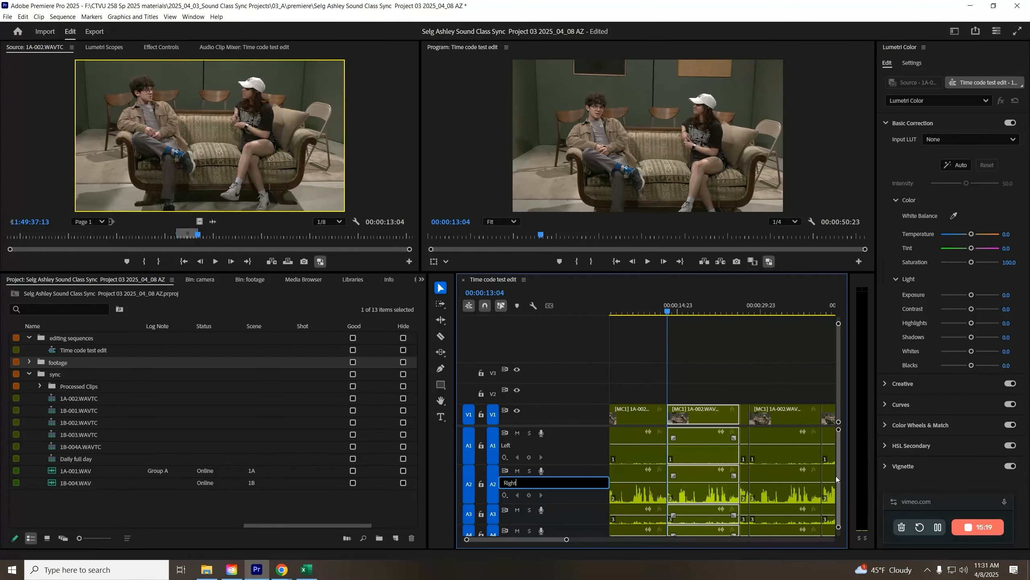
# Step: Expand the height of audio track A11 so that its name shows in the header
pyautogui.moveTo(839, 481); pyautogui.dragTo(840, 490)
pyautogui.scroll(1, 602, 470)
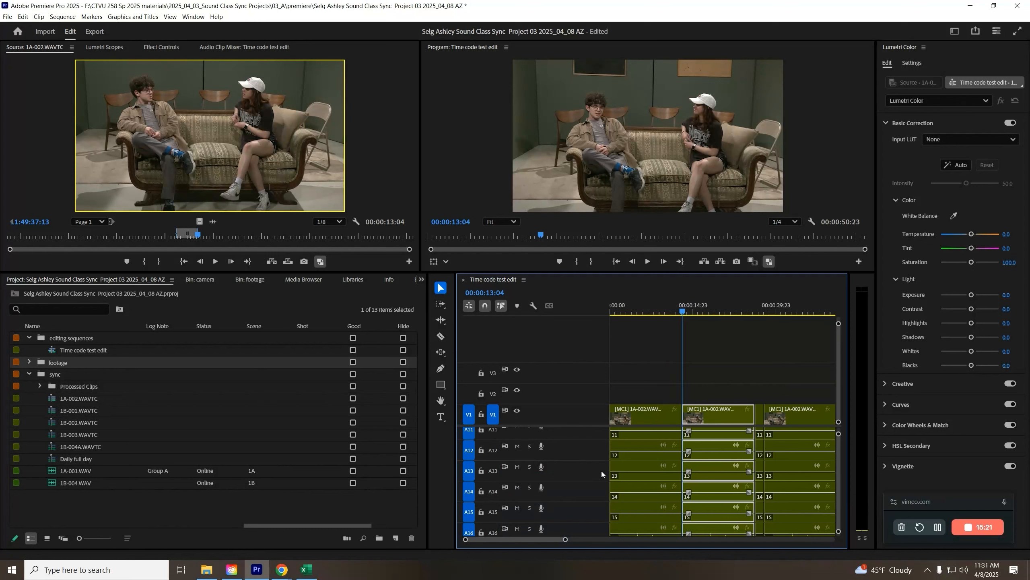
pyautogui.moveTo(581, 439); pyautogui.dragTo(578, 456)
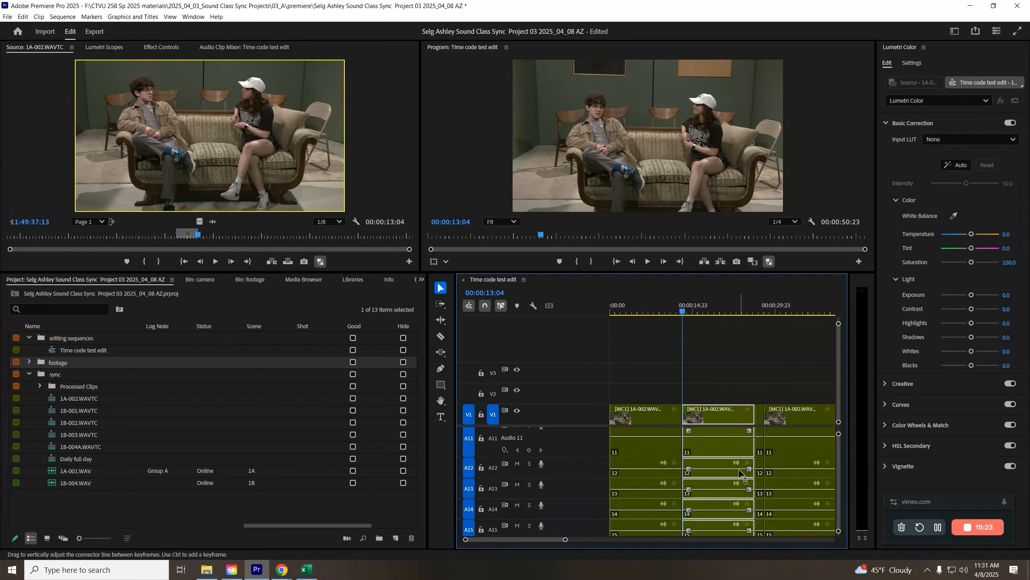
# Step: Expand audio track A3 and rename it "Boom"
pyautogui.moveTo(838, 460); pyautogui.dragTo(840, 444)
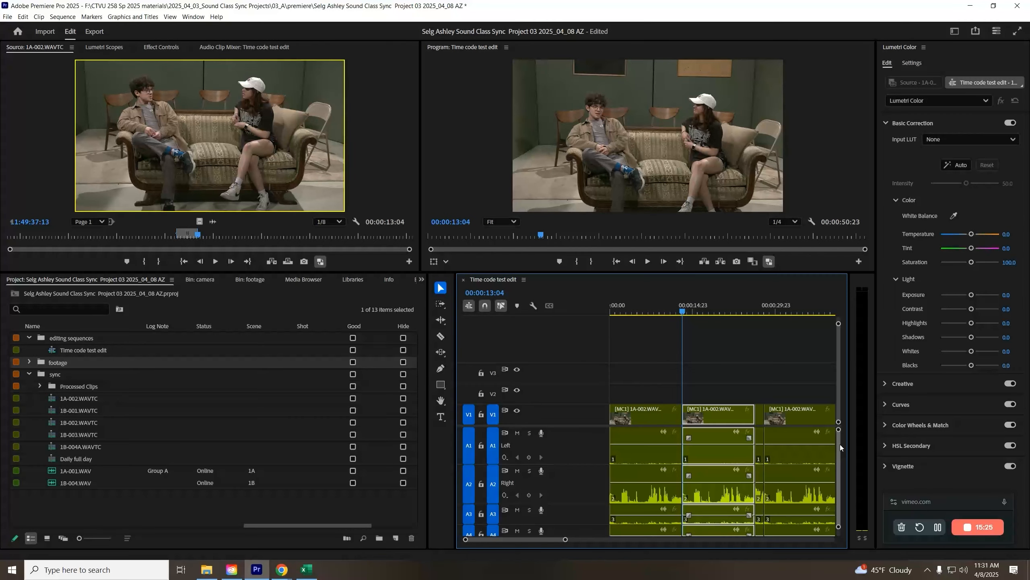
pyautogui.moveTo(580, 527); pyautogui.dragTo(583, 534)
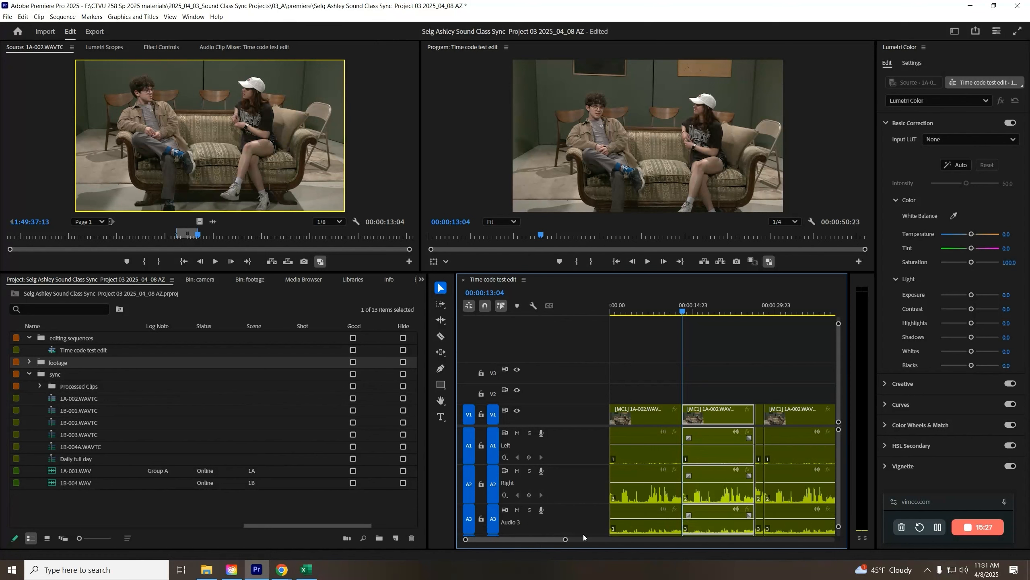
pyautogui.scroll(1, 510, 524)
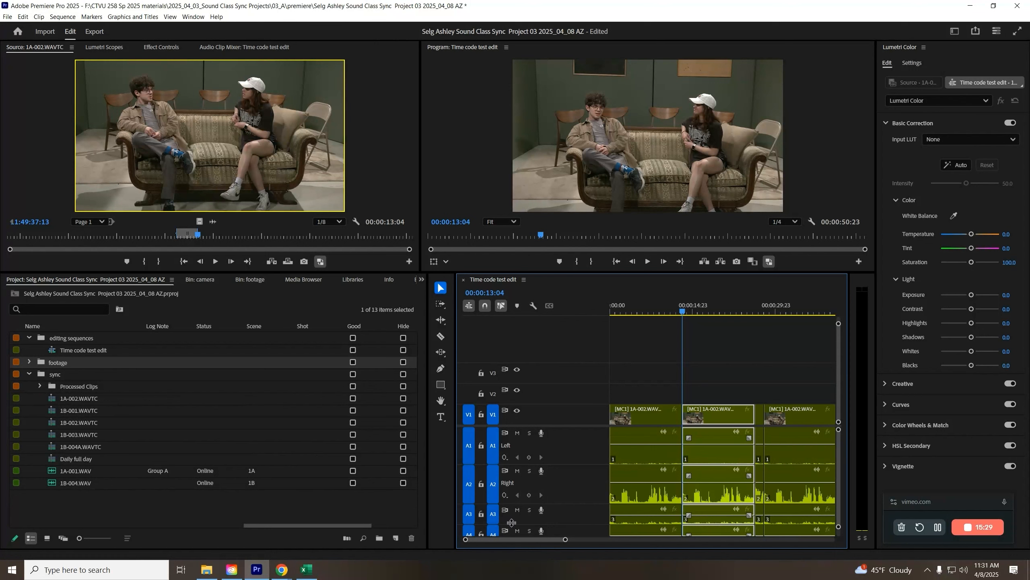
pyautogui.rightClick(512, 522)
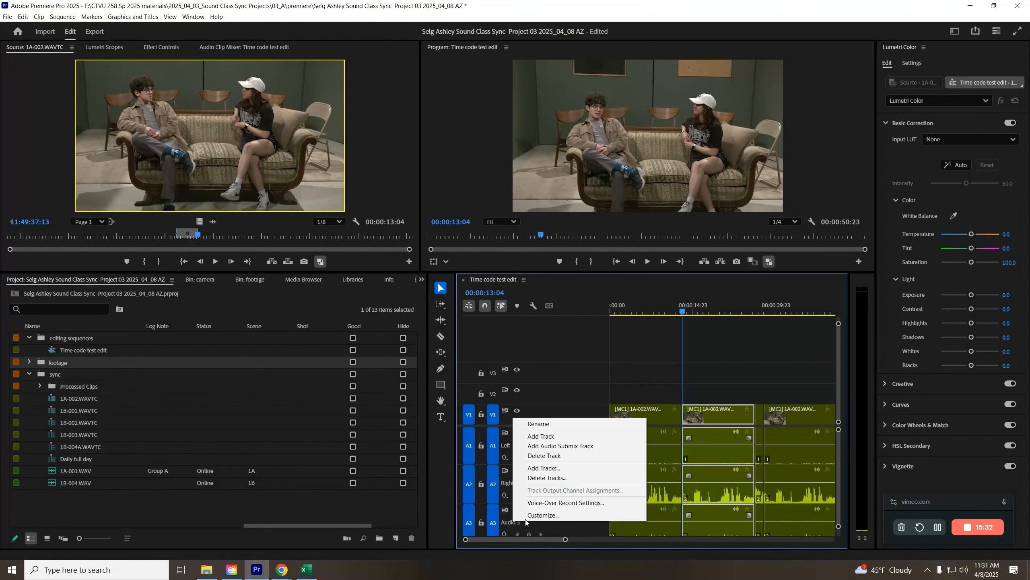
pyautogui.click(563, 428)
pyautogui.write('Boom')
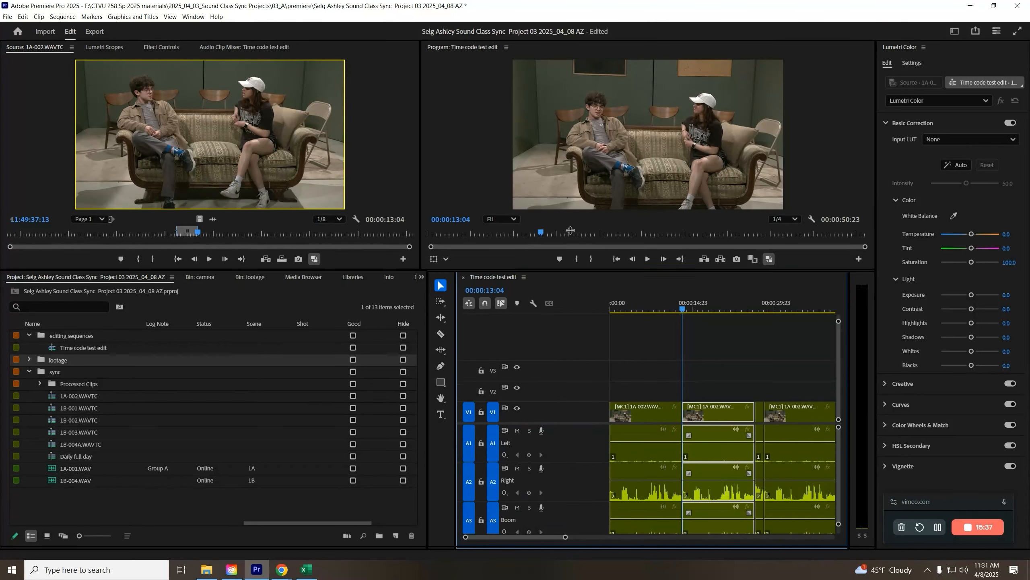
# Step: Make the timeline area taller, expand audio track A4, and rename it with the actress's first name
pyautogui.moveTo(570, 272); pyautogui.dragTo(570, 221)
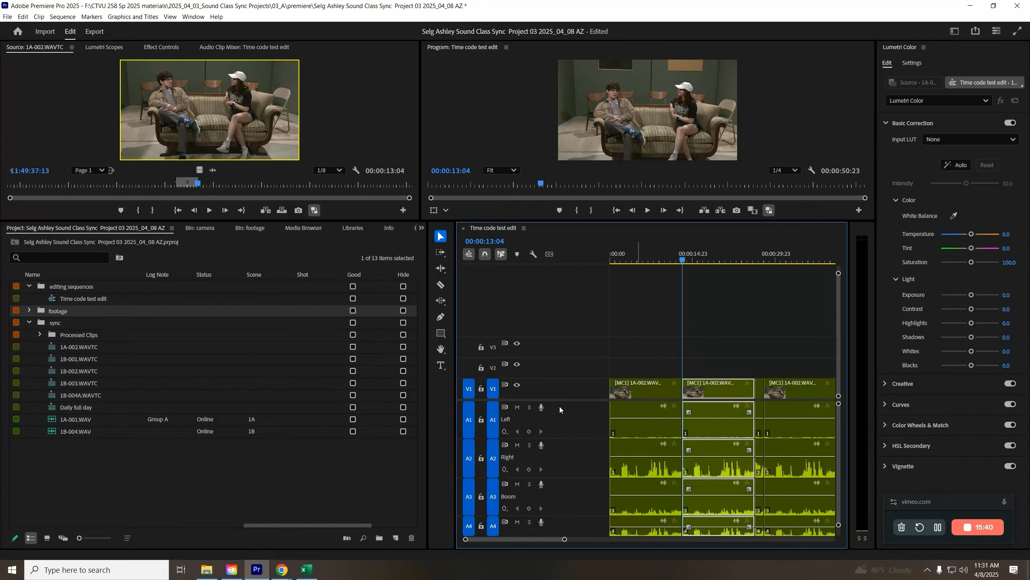
pyautogui.scroll(-2, 567, 385)
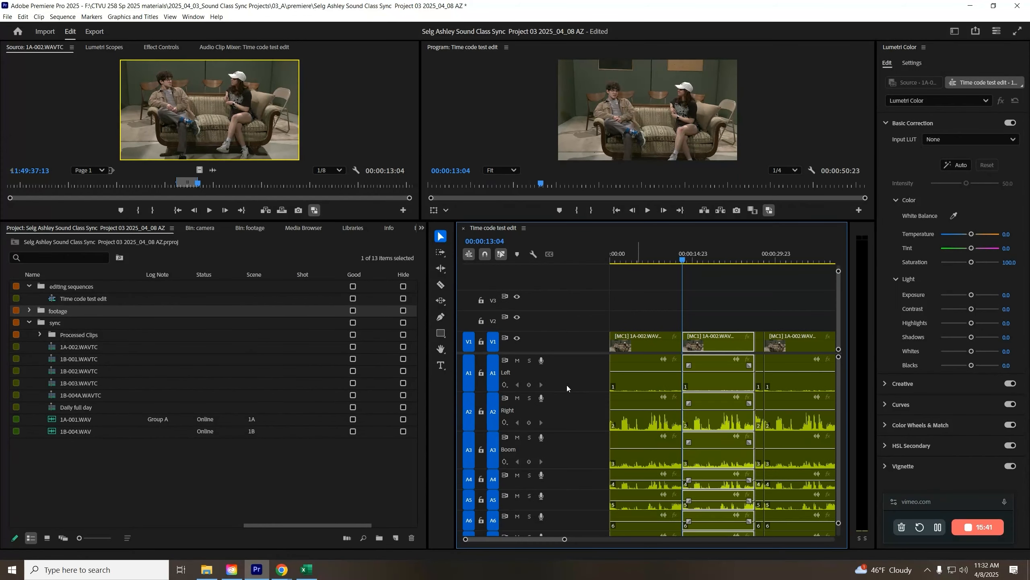
pyautogui.doubleClick(509, 486)
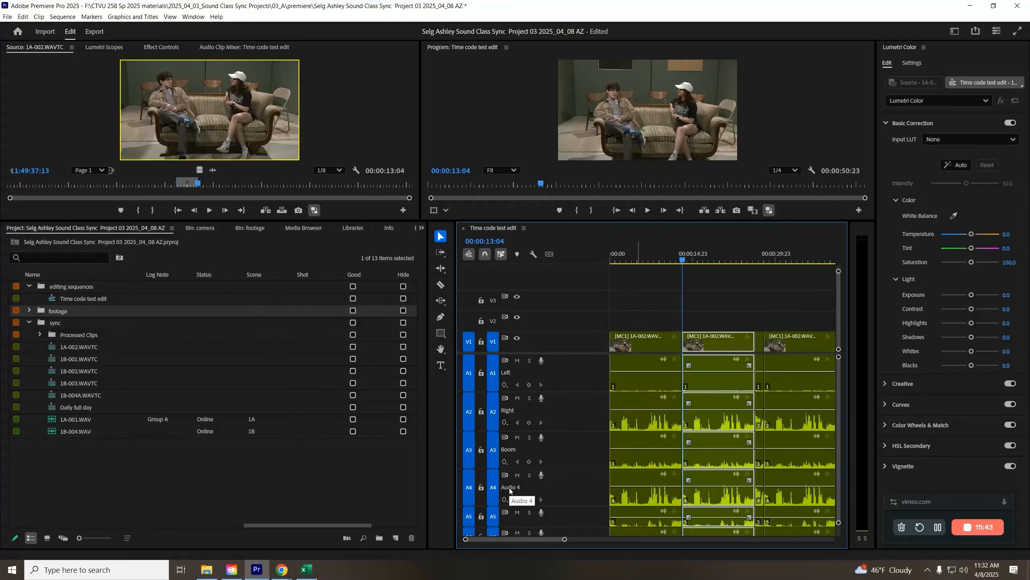
pyautogui.rightClick(509, 488)
pyautogui.click(548, 392)
pyautogui.write('Victoria')
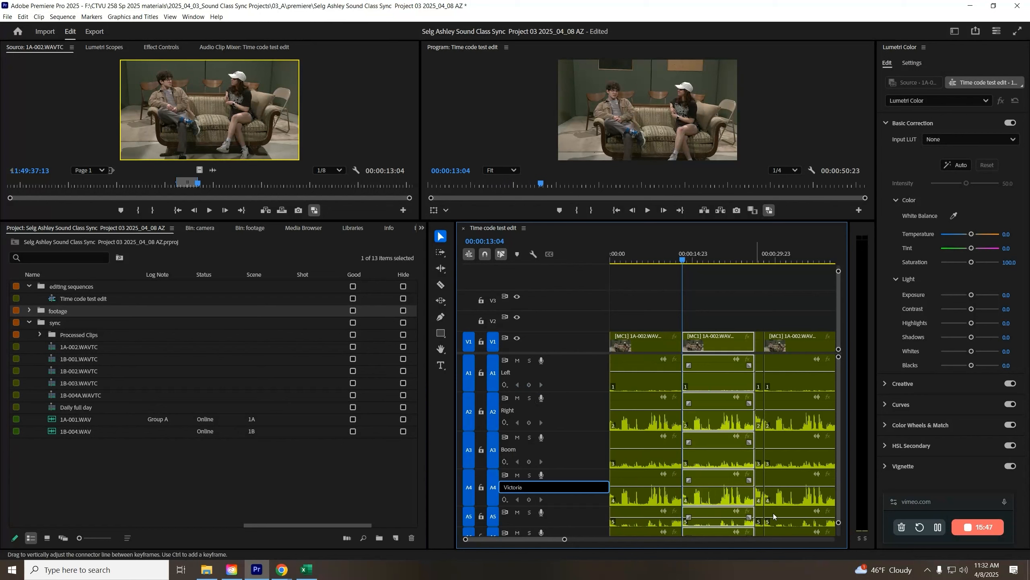
# Step: Expand audio track A5 and rename it with the actor's first name
pyautogui.moveTo(581, 527); pyautogui.dragTo(583, 539)
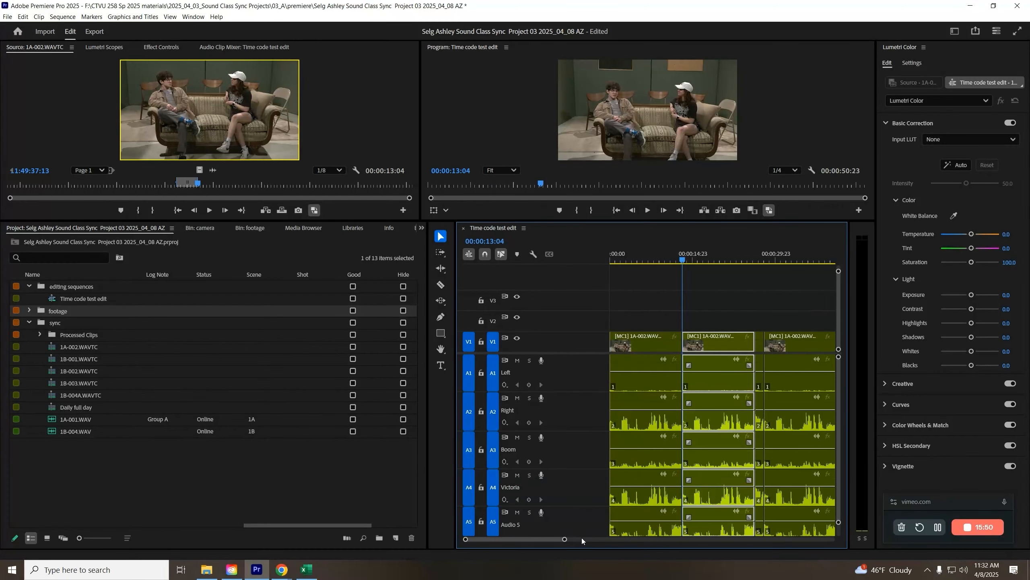
pyautogui.rightClick(514, 527)
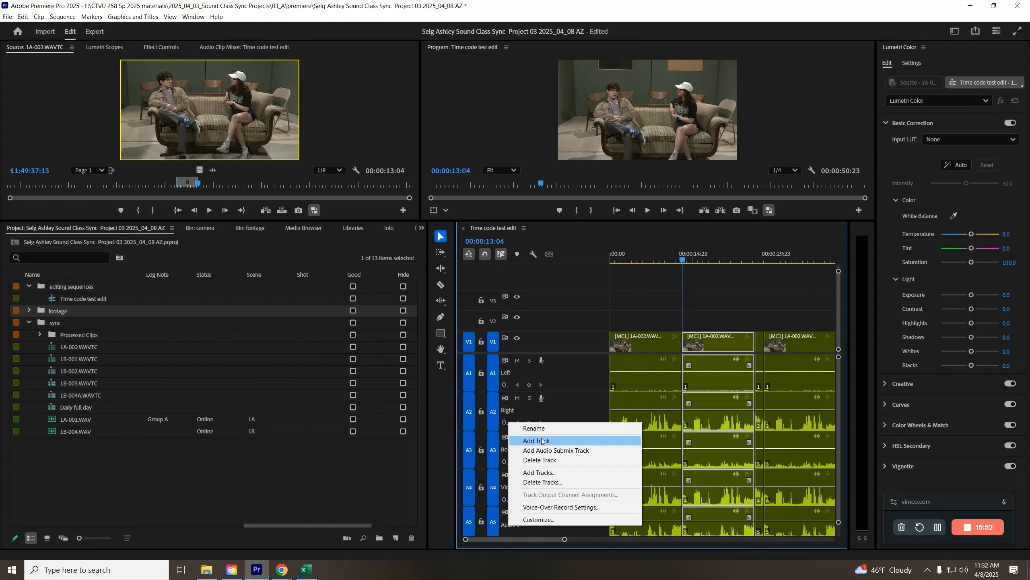
pyautogui.click(556, 424)
pyautogui.write('Will')
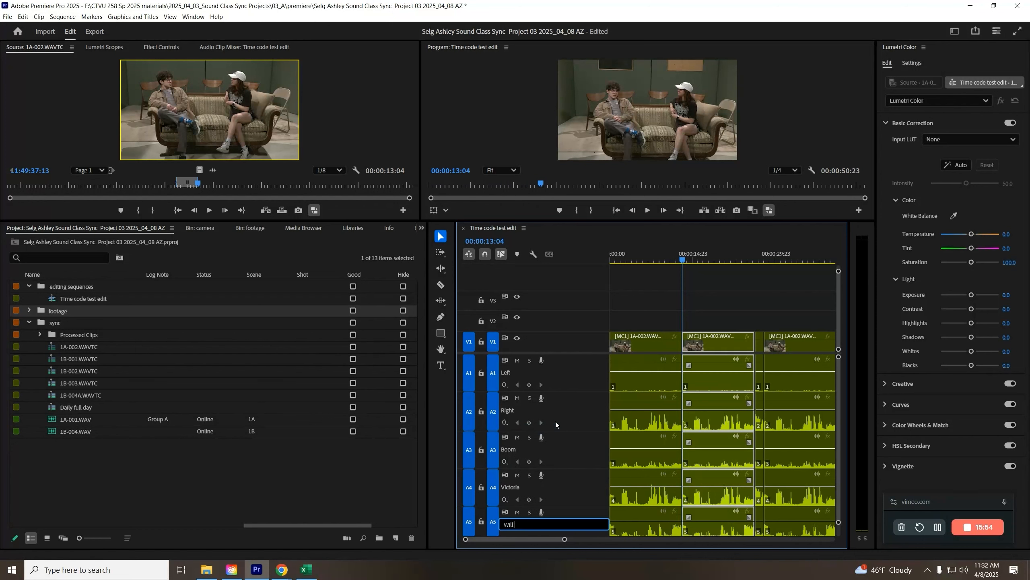
pyautogui.click(647, 323)
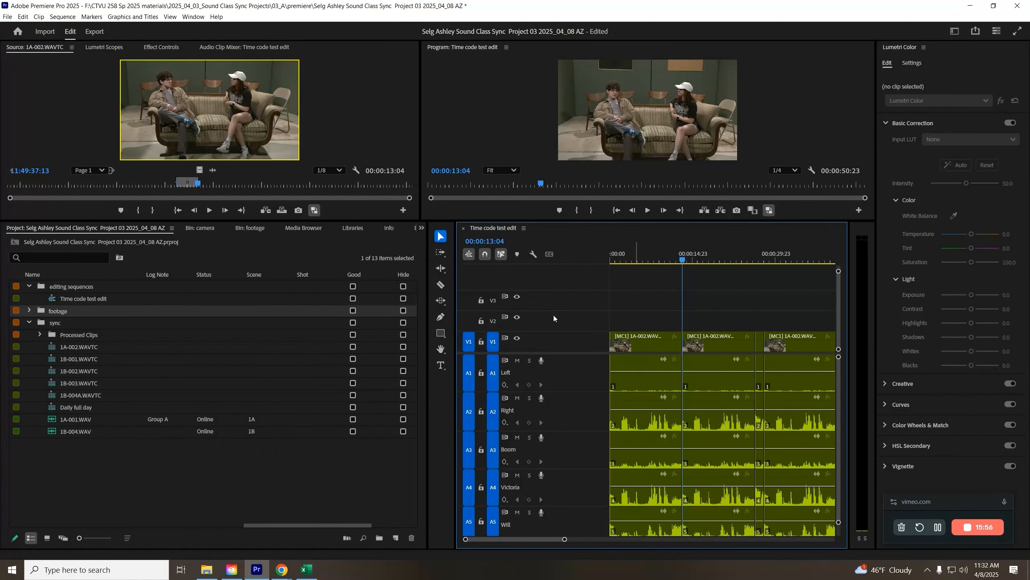
# Step: Disable source patching for the unneeded audio tracks A10, A11, and A15 through A22
pyautogui.scroll(-2, 801, 450)
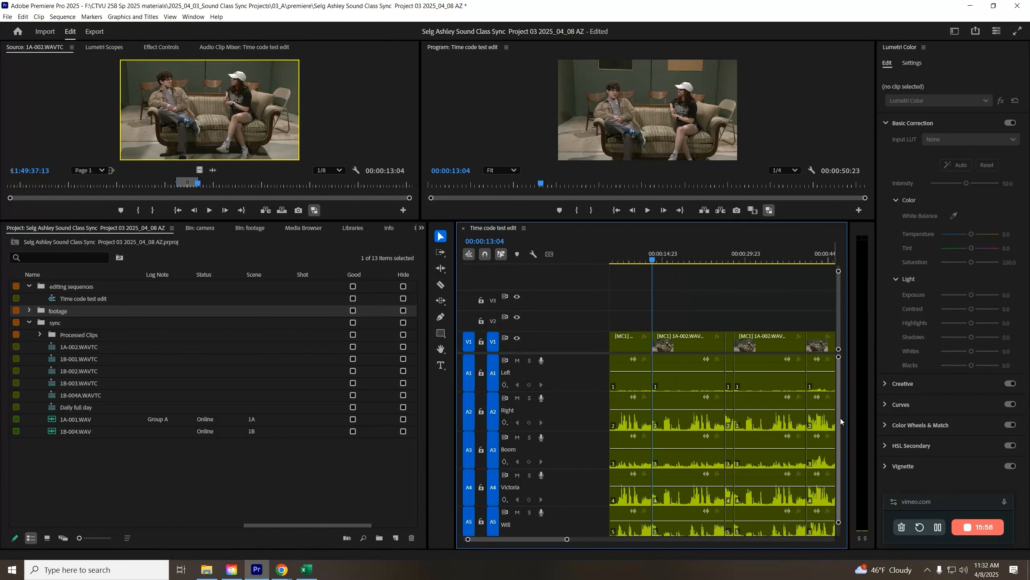
pyautogui.scroll(-10, 838, 420)
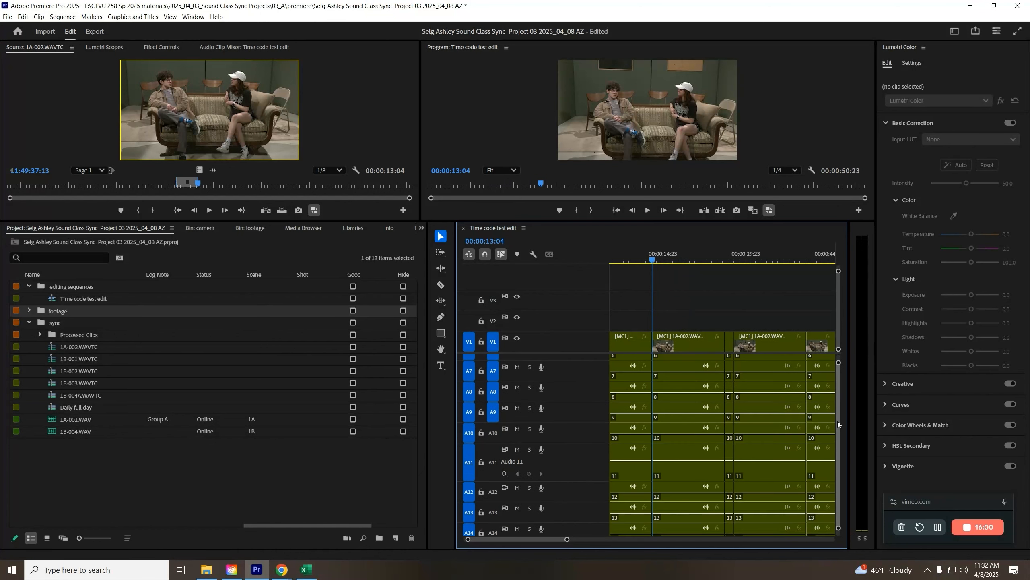
pyautogui.scroll(5, 839, 431)
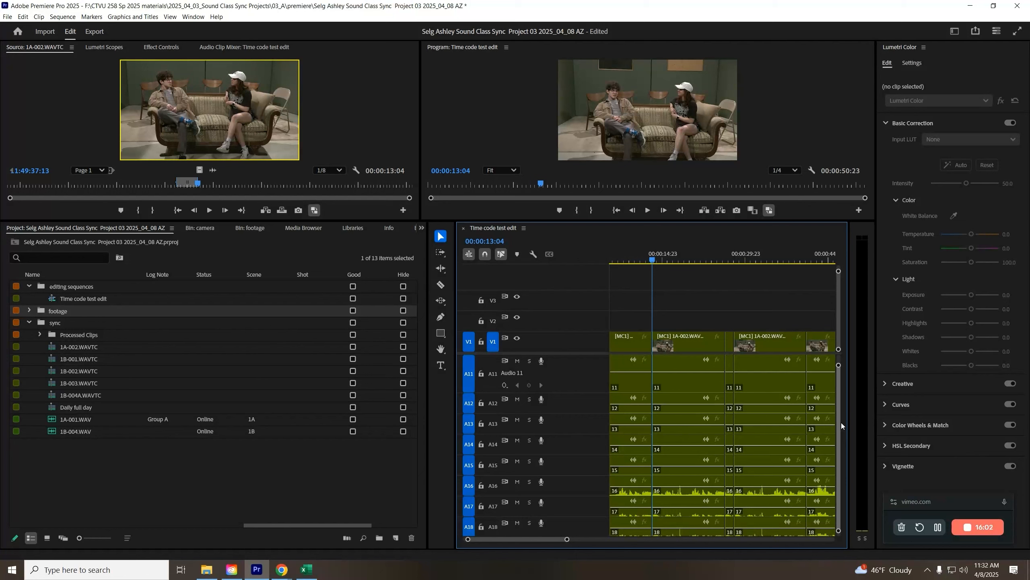
pyautogui.scroll(7, 842, 422)
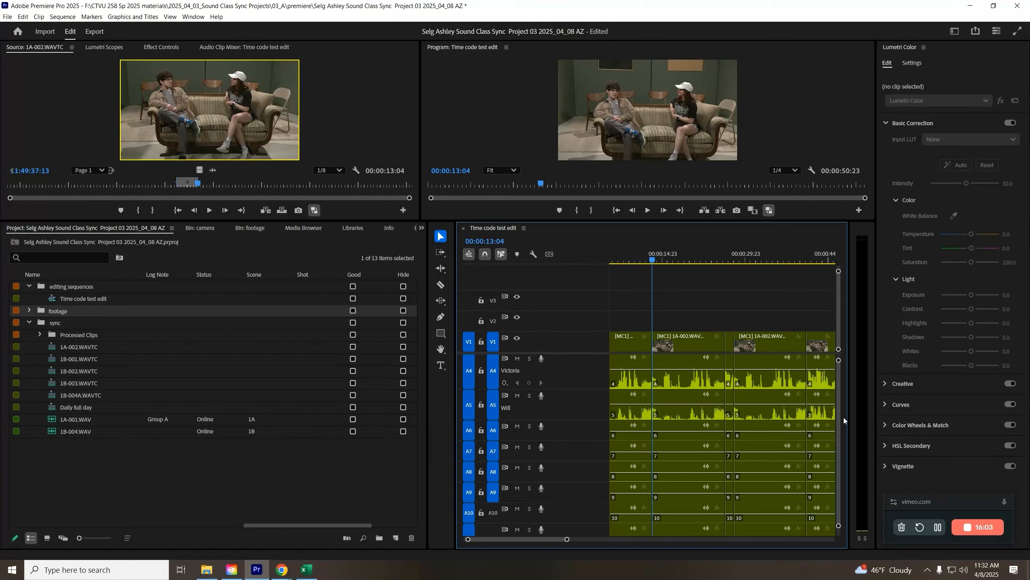
pyautogui.click(470, 514)
pyautogui.scroll(-8, 840, 447)
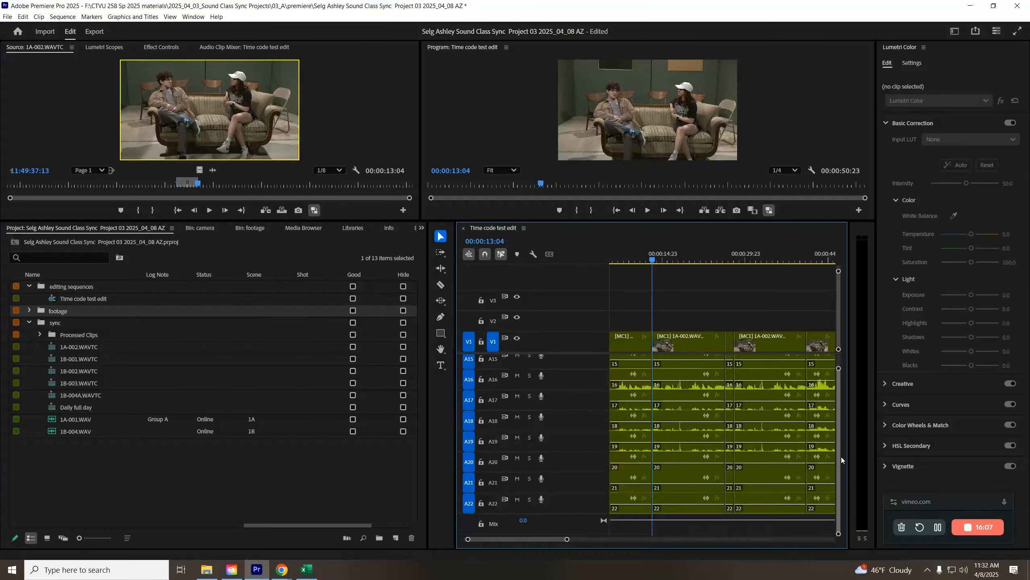
pyautogui.moveTo(469, 499); pyautogui.dragTo(468, 357)
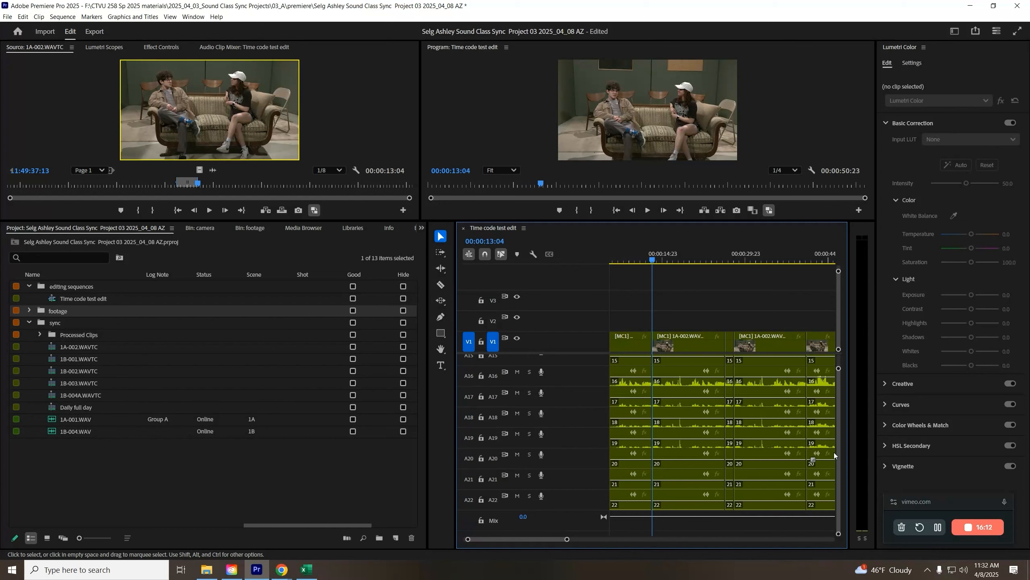
# Step: Disable the remaining source patches on audio tracks A12 to A14 and keep A13 unlocked
pyautogui.scroll(4, 844, 454)
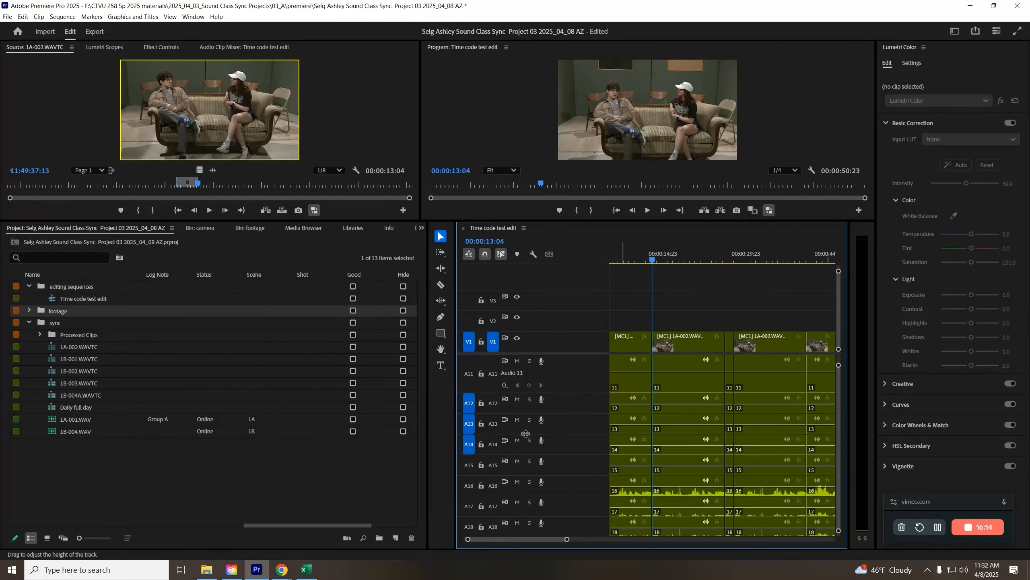
pyautogui.click(471, 450)
pyautogui.click(476, 430)
pyautogui.click(469, 429)
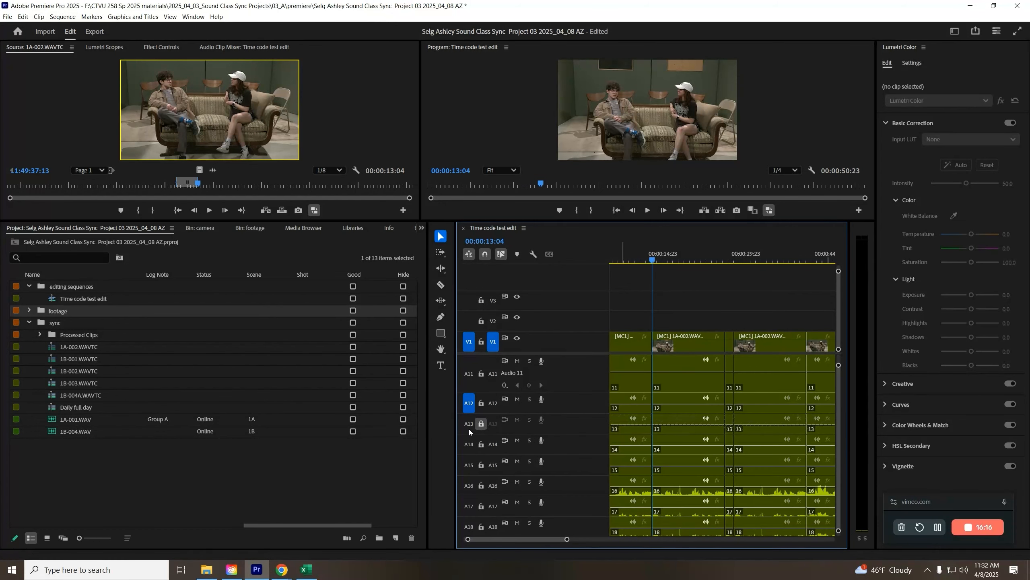
pyautogui.click(483, 422)
# Step: Delete all clips from the test edit and overwrite the marked range of 1A-002.WAVTC at its very start
pyautogui.scroll(10, 840, 462)
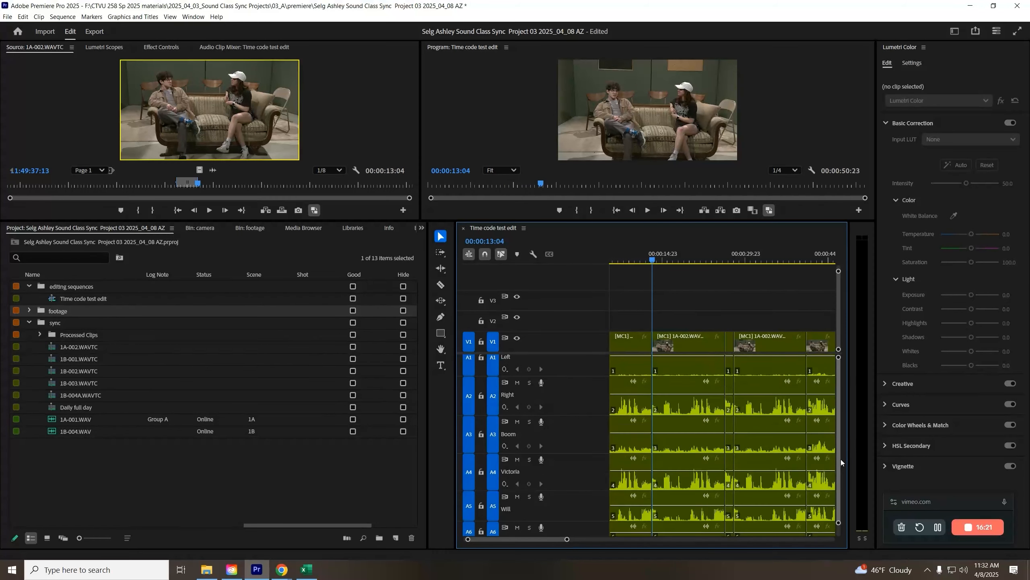
pyautogui.scroll(-3, 842, 461)
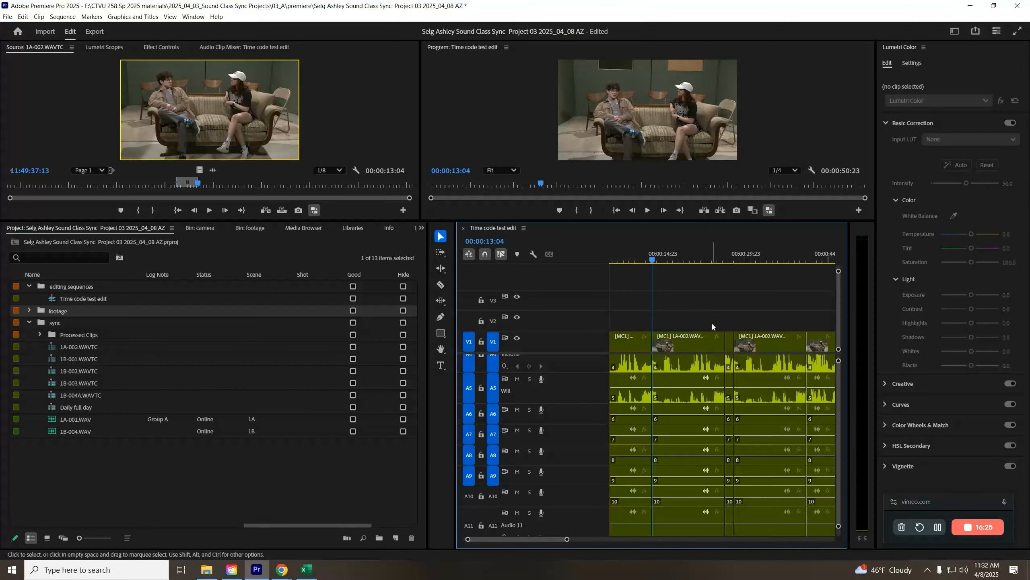
pyautogui.hotkey('ctrl', 'a')
pyautogui.press('Delete')
pyautogui.moveTo(637, 253); pyautogui.dragTo(498, 243)
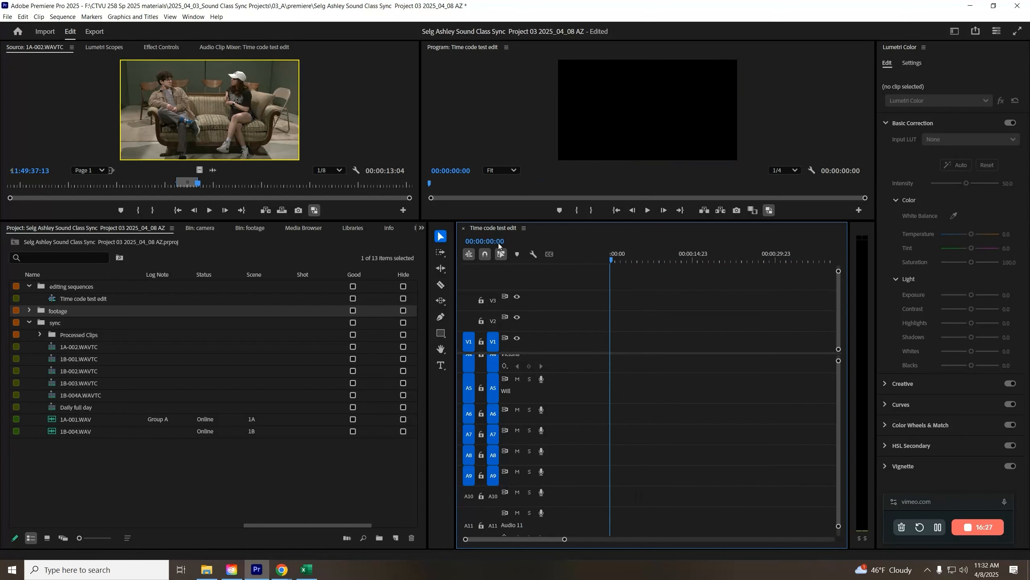
pyautogui.press('.')
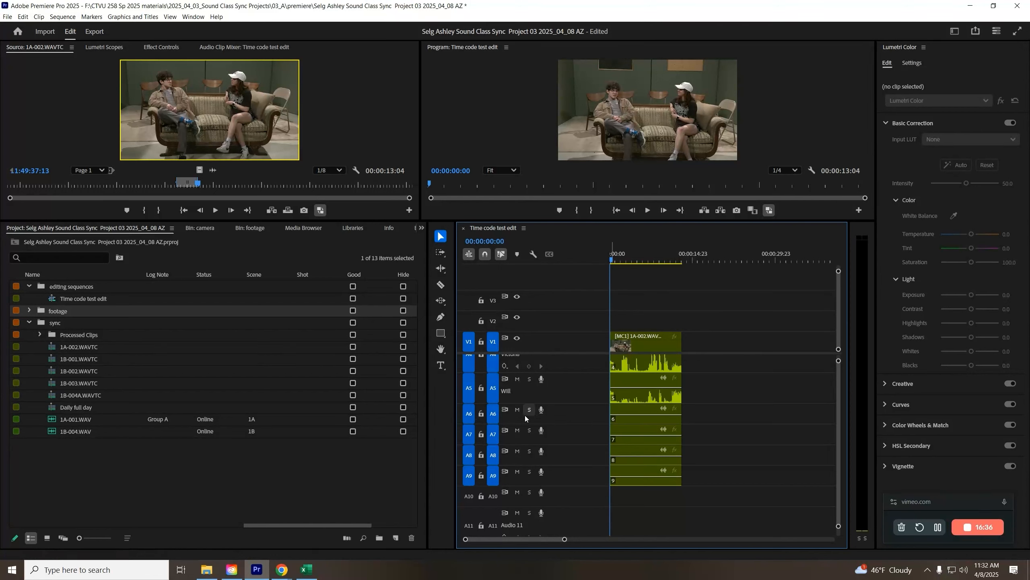
# Step: Mute audio tracks A6 through A9 as well as the Left and Right tracks
pyautogui.click(521, 454)
pyautogui.click(526, 472)
pyautogui.click(530, 473)
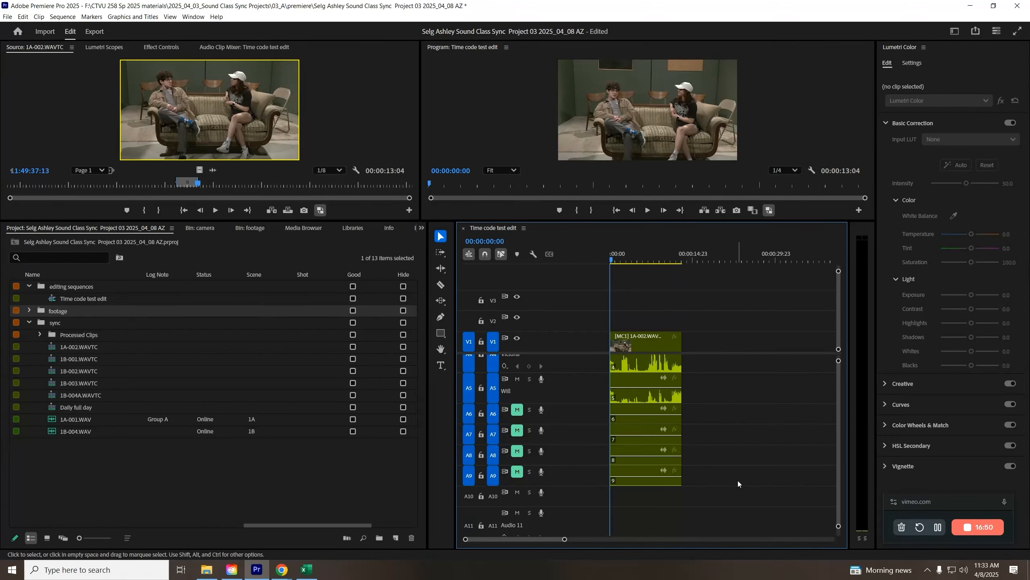
pyautogui.scroll(3, 840, 401)
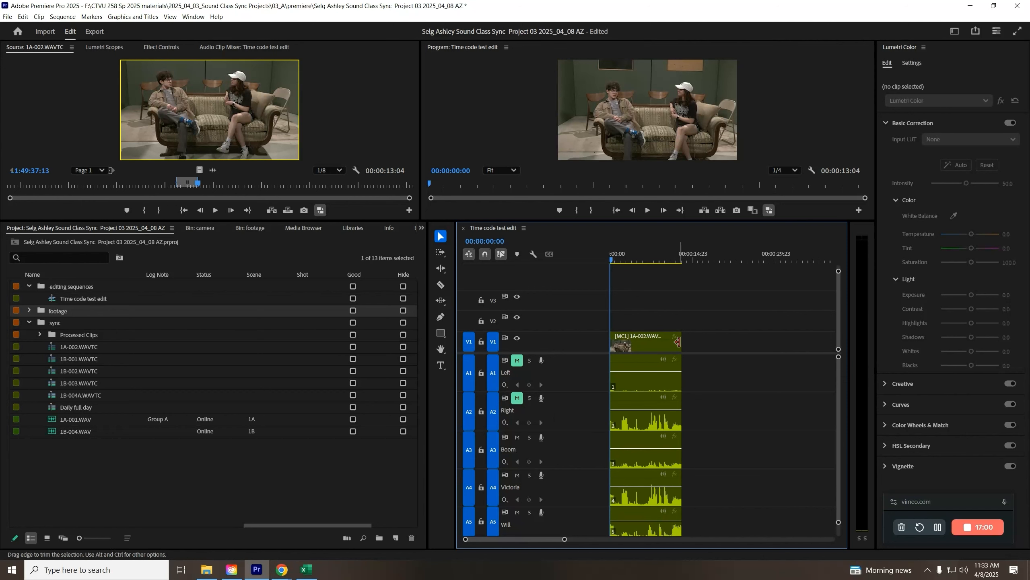
# Step: Mark a new 13:04 range further into 1A-002.WAVTC and insert it at 00:00:13:04, directly after the first clip
pyautogui.moveTo(702, 251); pyautogui.dragTo(681, 256)
pyautogui.click(215, 178)
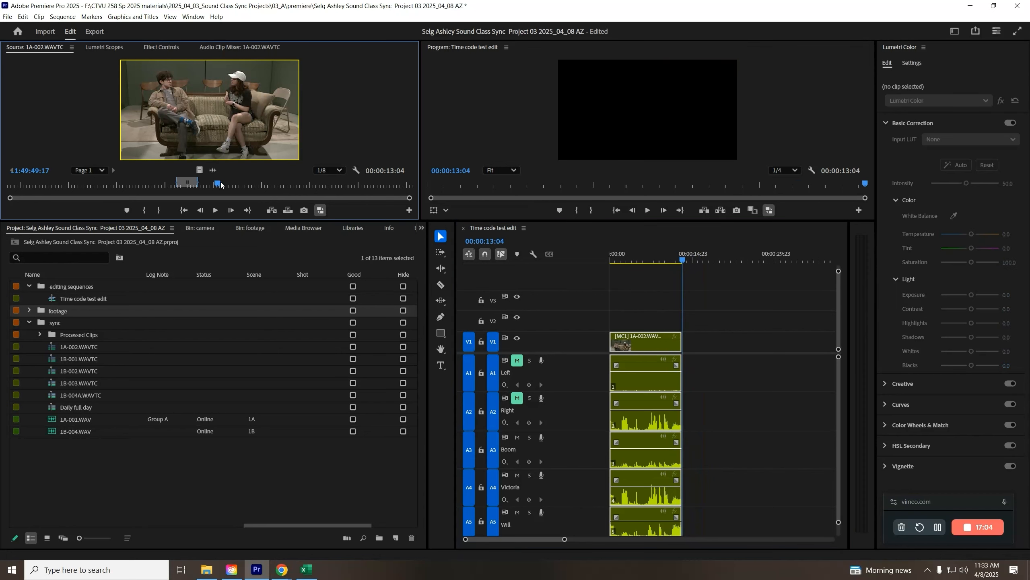
pyautogui.press('i')
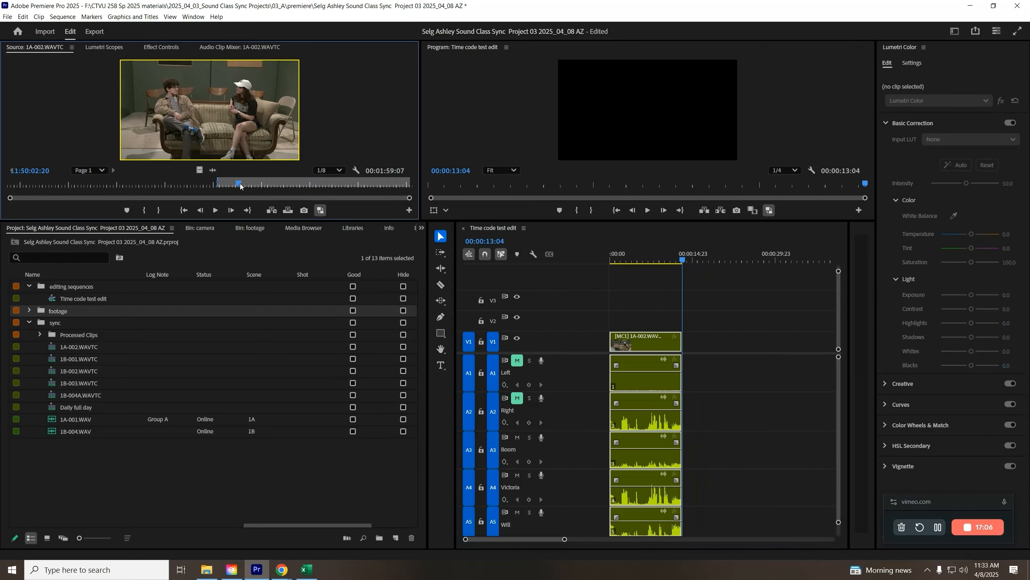
pyautogui.press('o')
pyautogui.press(',')
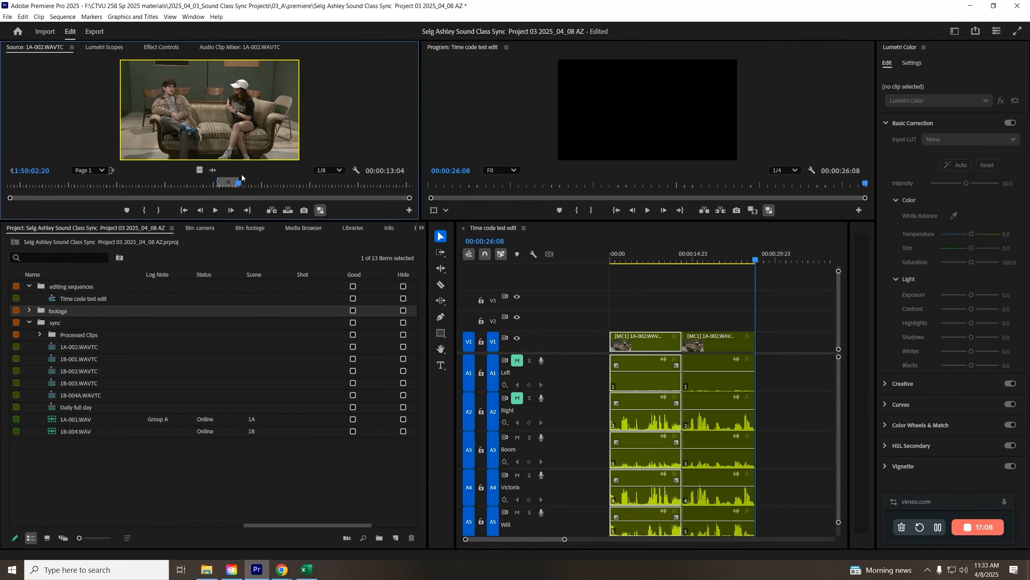
# Step: Mark a 7:05 range still further into 1A-002.WAVTC and insert it at 00:00:26:08, after the second clip
pyautogui.press('i')
pyautogui.click(259, 183)
pyautogui.press('o')
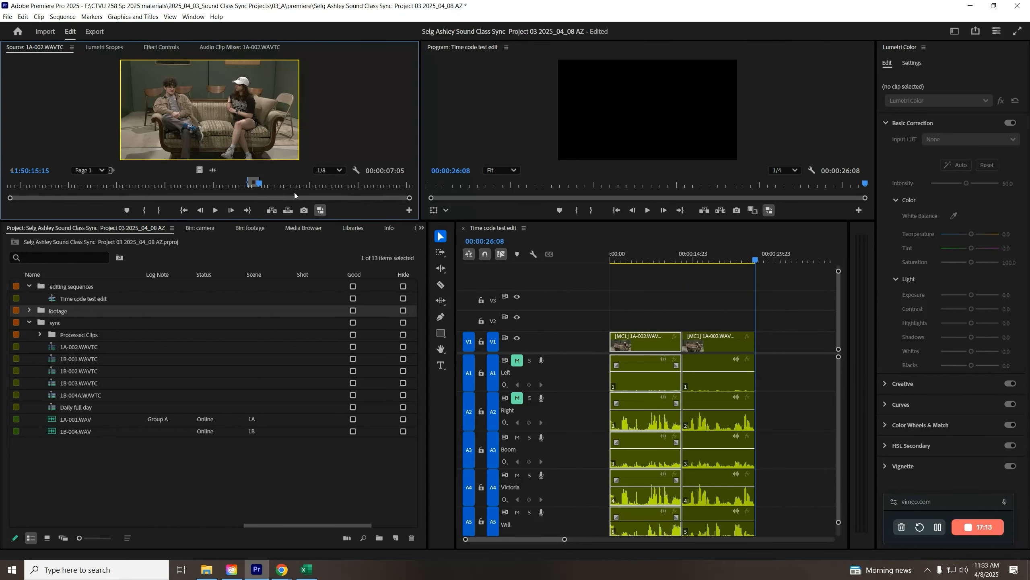
pyautogui.press(',')
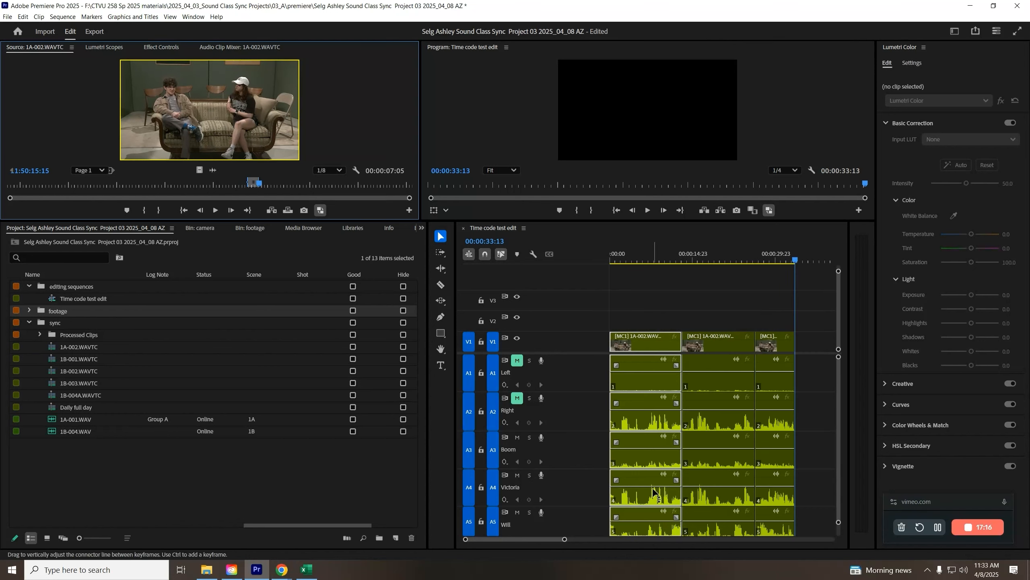
# Step: Lower the clip volume to -999 dB on A4 and A5 in the first clip, A3 and A5 in the second, A3 and A4 in the third
pyautogui.click(657, 503)
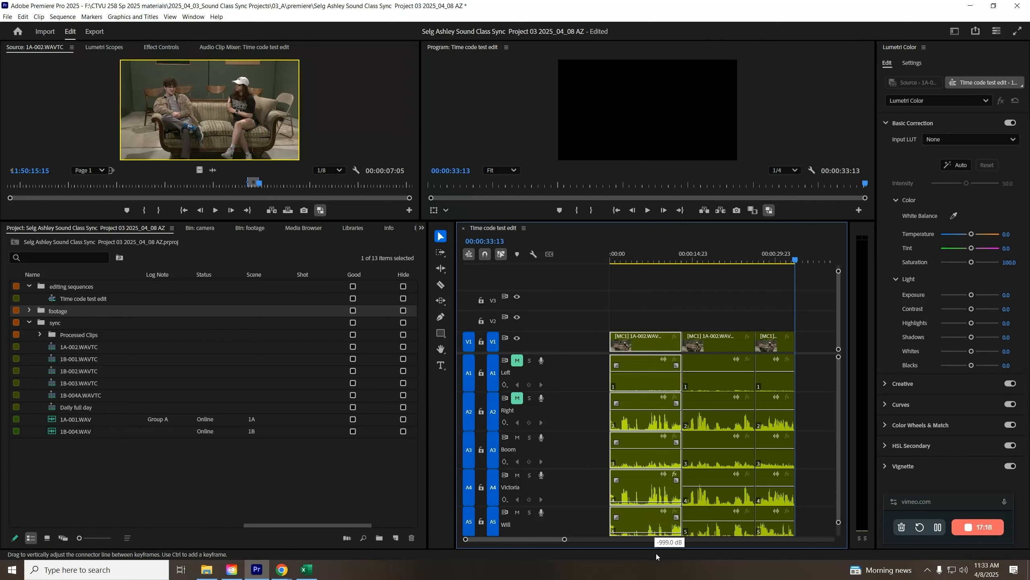
pyautogui.scroll(-2, 837, 413)
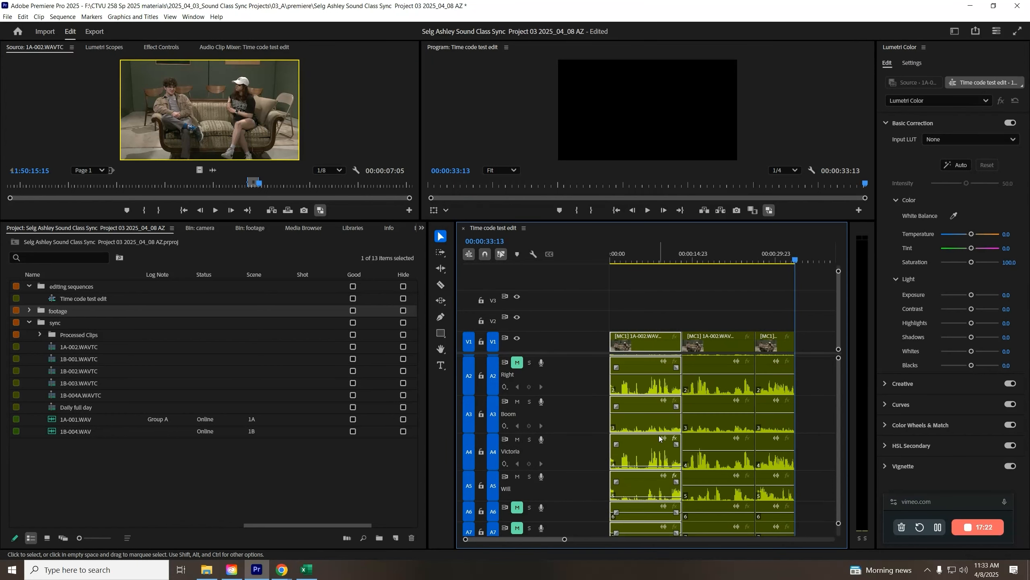
pyautogui.click(727, 423)
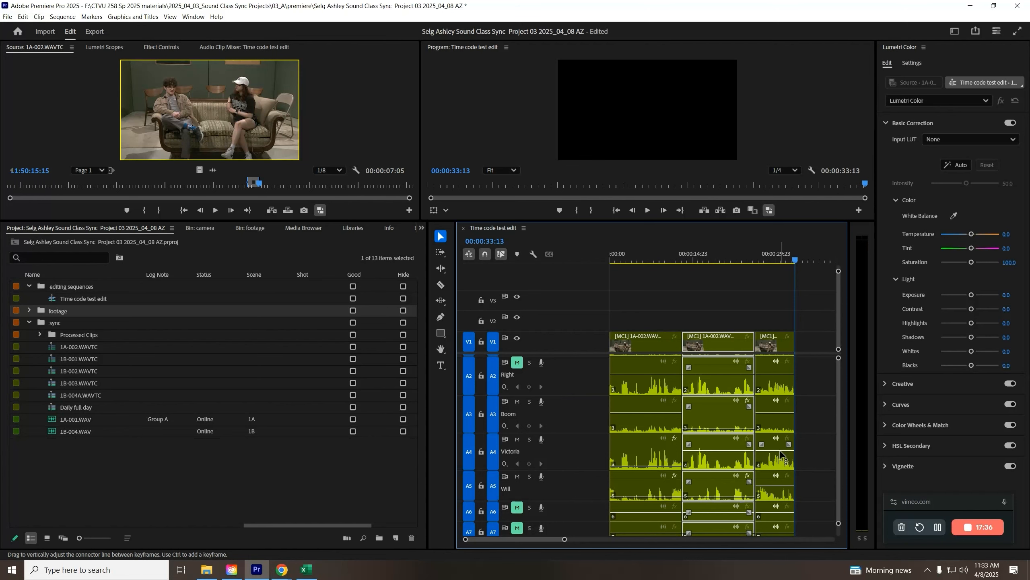
pyautogui.click(784, 488)
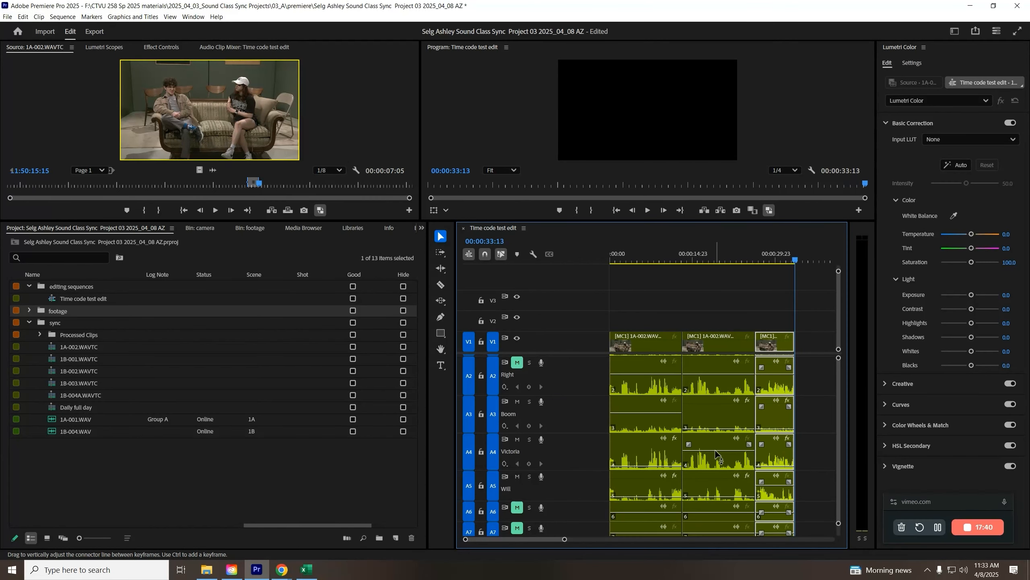
# Step: Play the test edit from its beginning to check the microphone levels, and save the project
pyautogui.click(634, 260)
pyautogui.press('space')
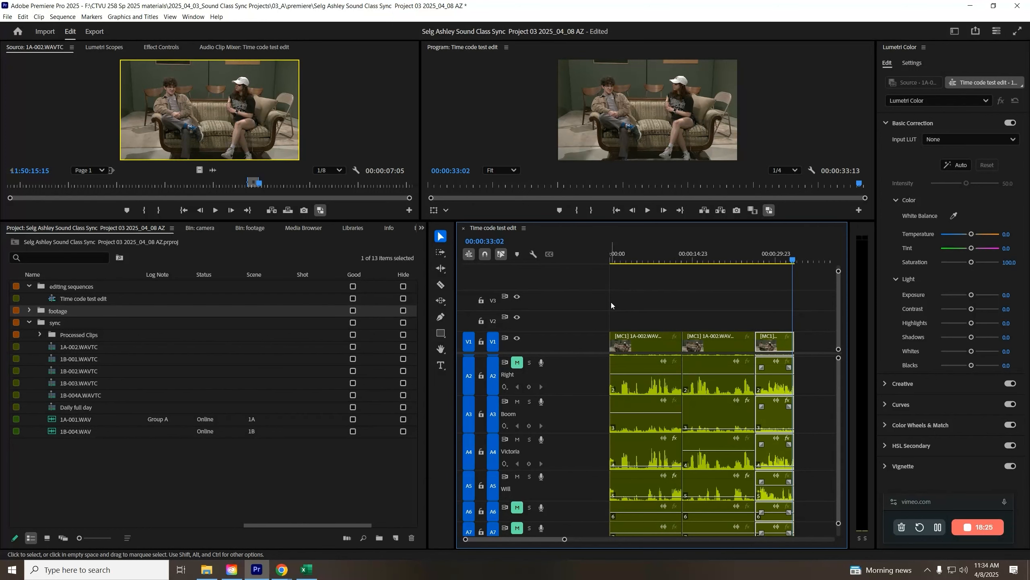
pyautogui.hotkey('ctrl', 's')
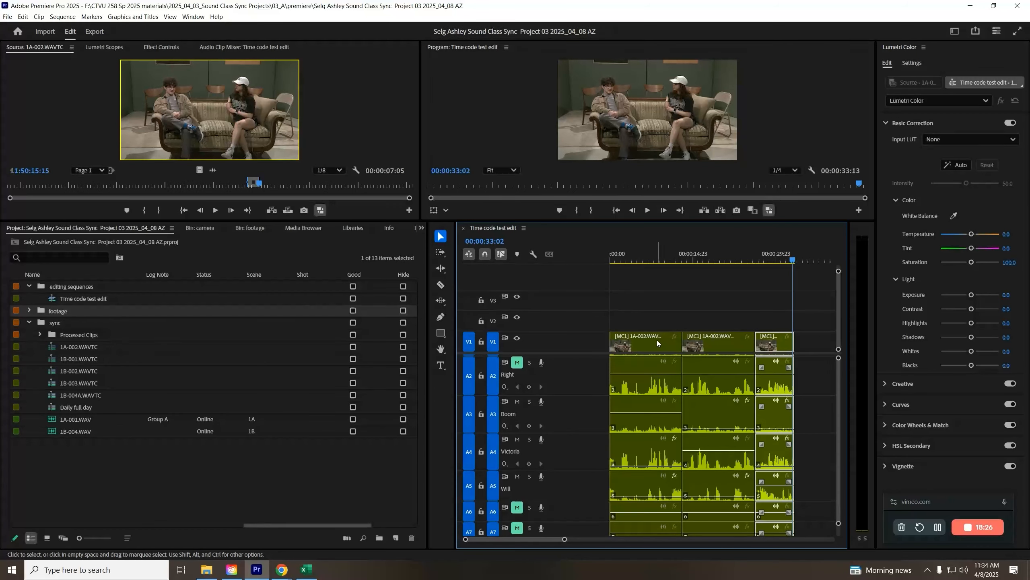
pyautogui.scroll(-5, 840, 410)
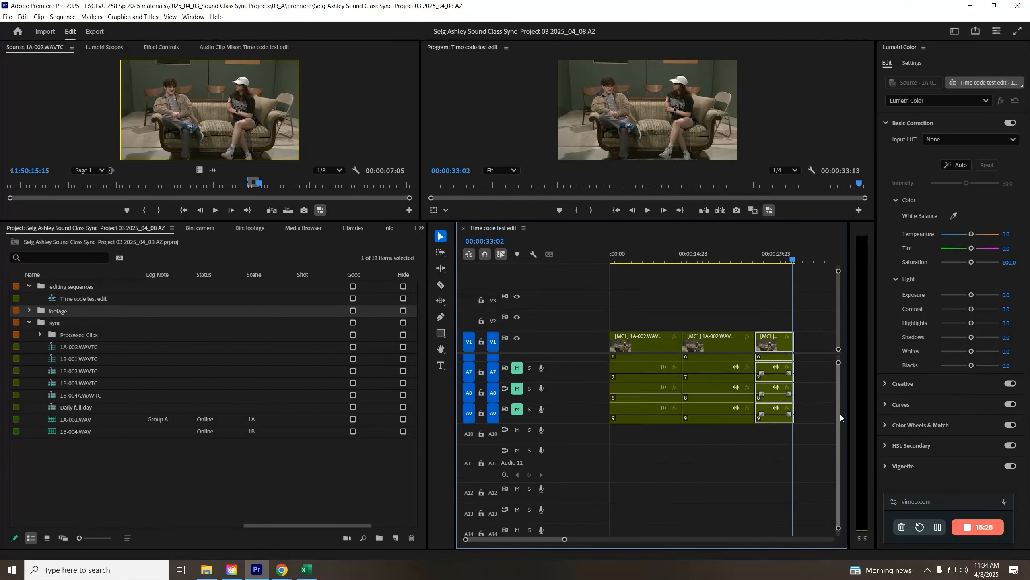
pyautogui.scroll(6, 842, 413)
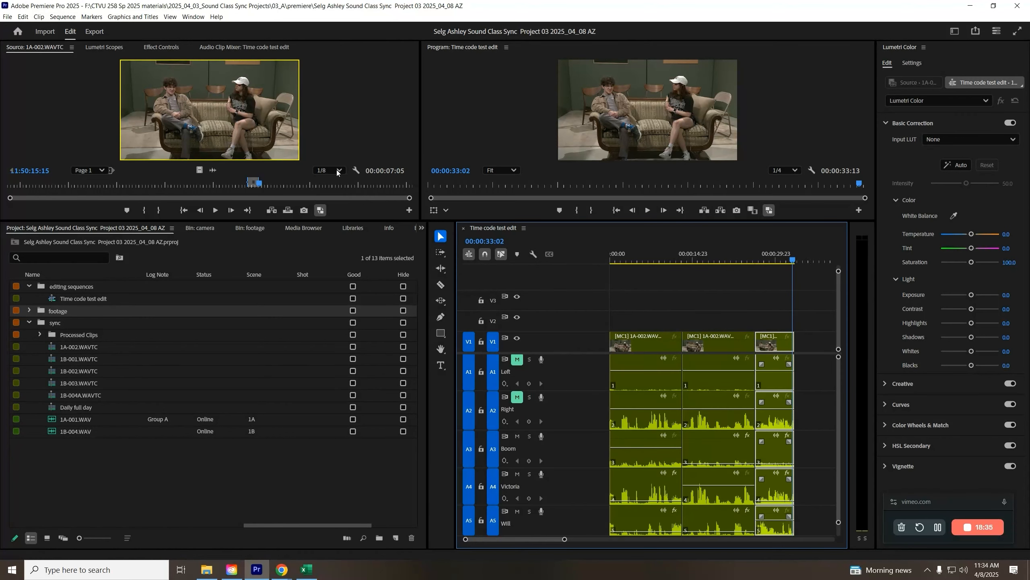
# Step: Start sending the entire test edit sequence to Adobe Audition with the audio handles set to 10 seconds
pyautogui.click(7, 17)
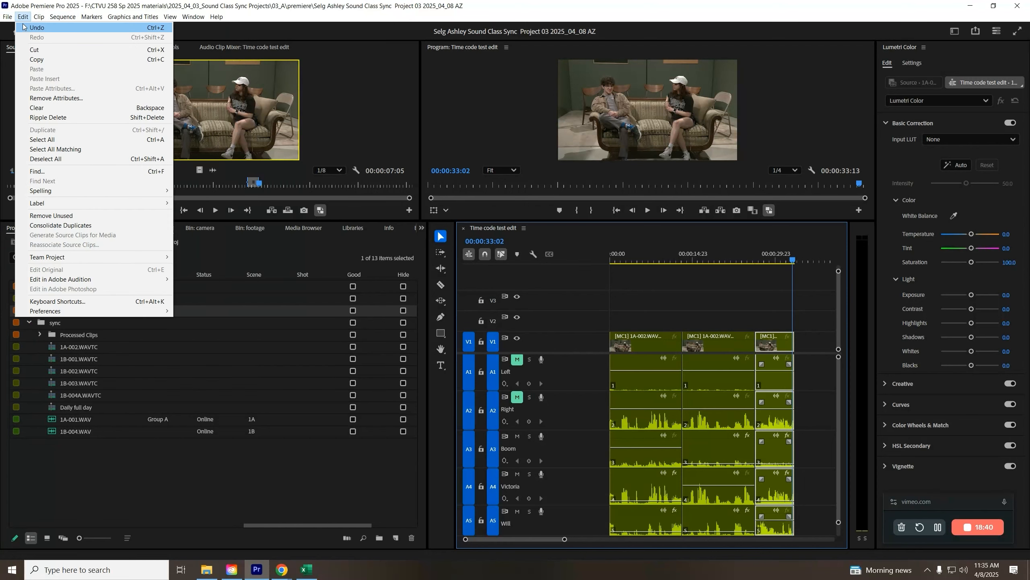
pyautogui.moveTo(115, 279)
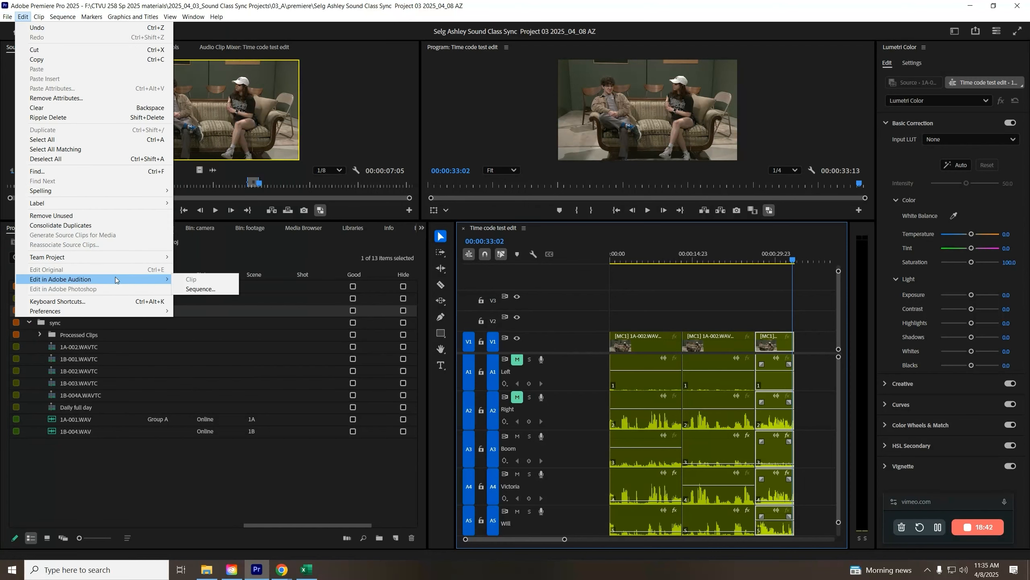
pyautogui.click(207, 289)
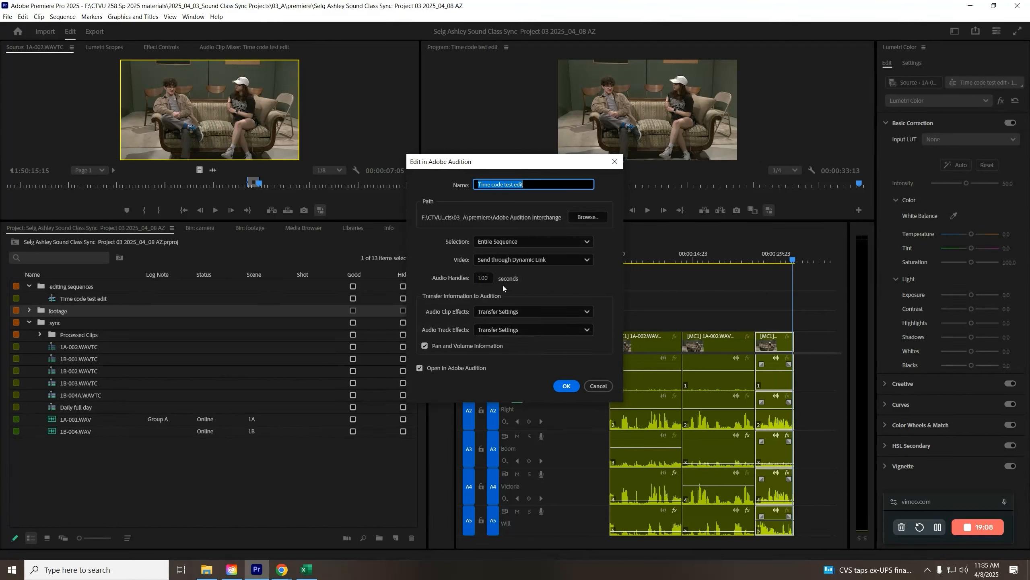
pyautogui.click(482, 277)
pyautogui.write('0')
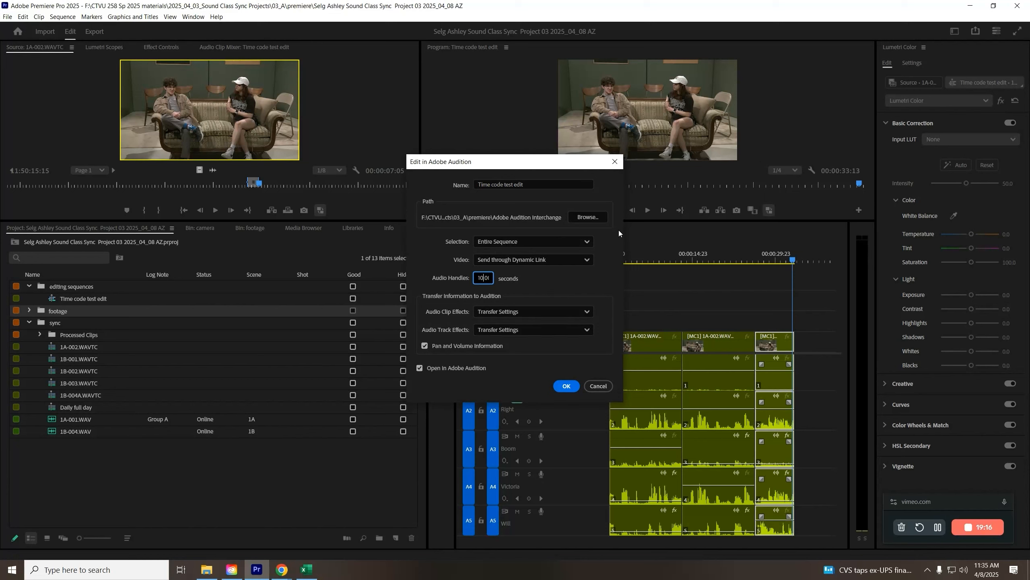
# Step: Choose the audition folder inside 03_A as the destination and open the sequence in Adobe Audition
pyautogui.click(586, 220)
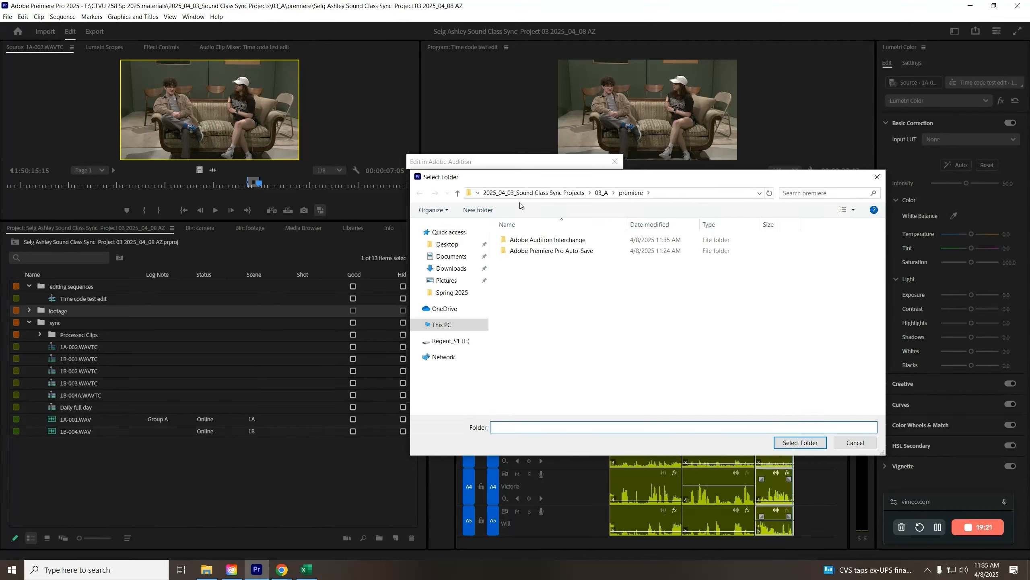
pyautogui.click(602, 193)
pyautogui.doubleClick(521, 240)
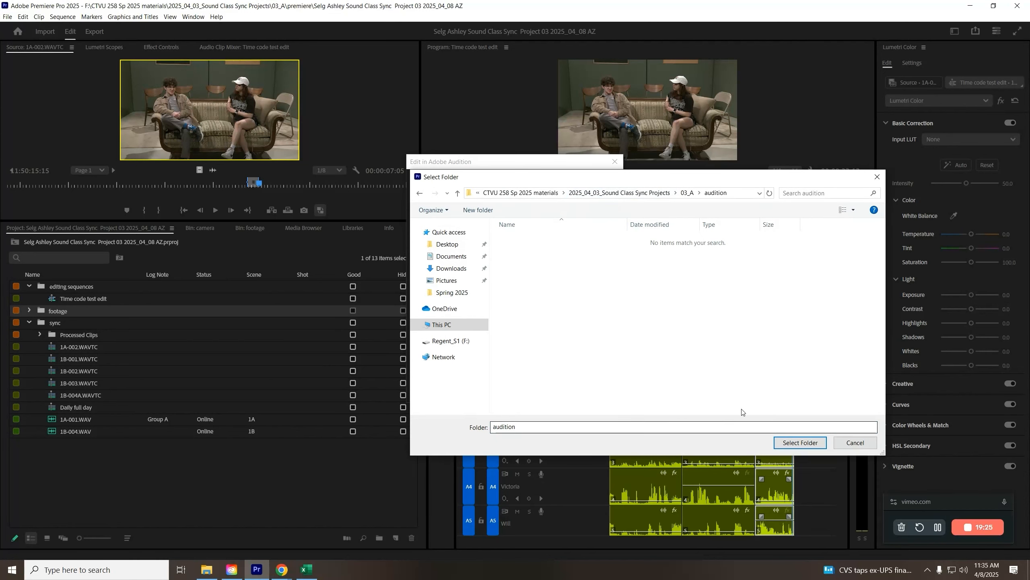
pyautogui.click(785, 444)
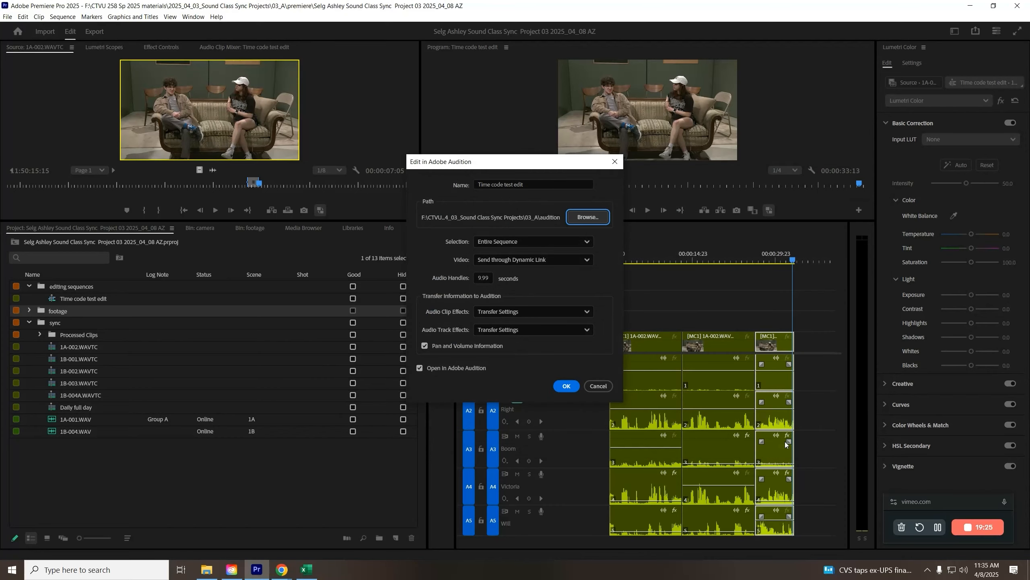
pyautogui.click(558, 385)
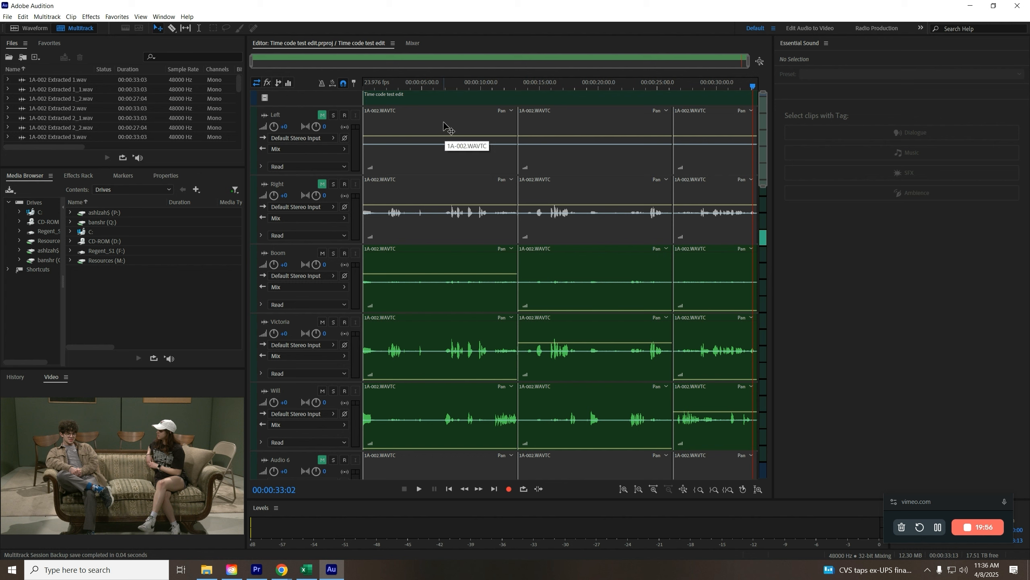
# Step: Unmute the Left and Right tracks, listen to Right soloed from 00:00:04:04, and mute both again
pyautogui.click(322, 115)
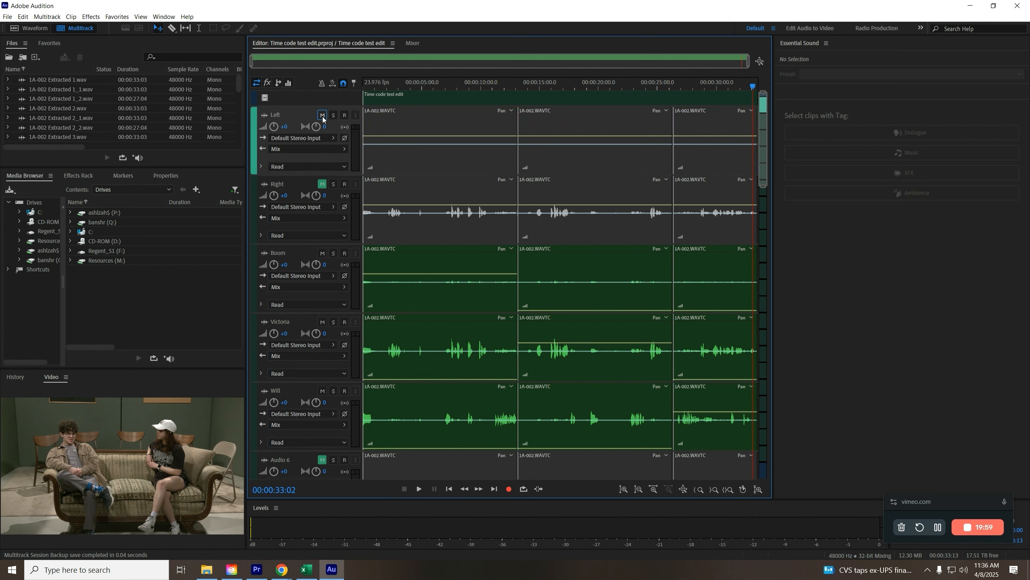
pyautogui.click(322, 184)
pyautogui.click(413, 88)
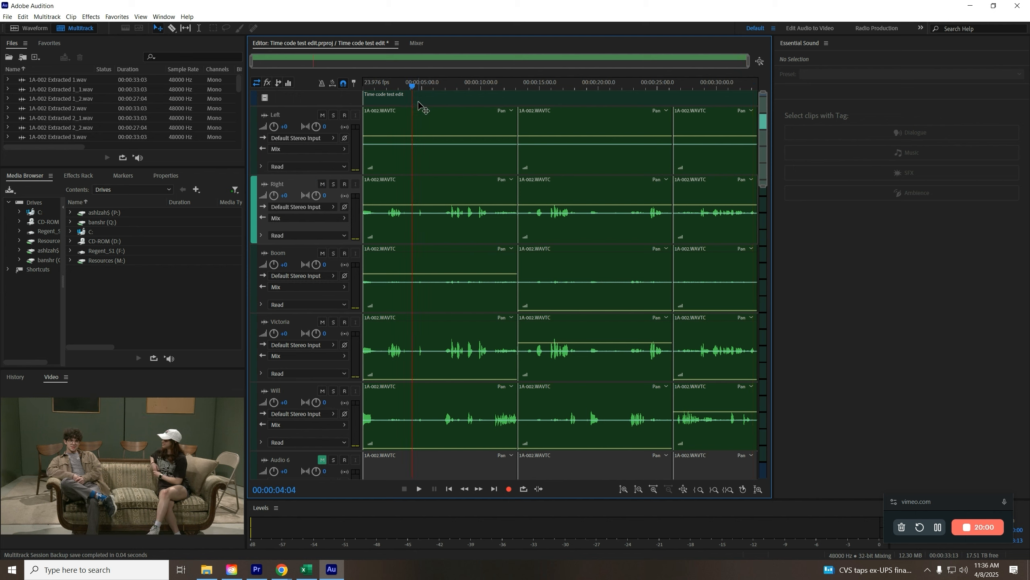
pyautogui.click(333, 184)
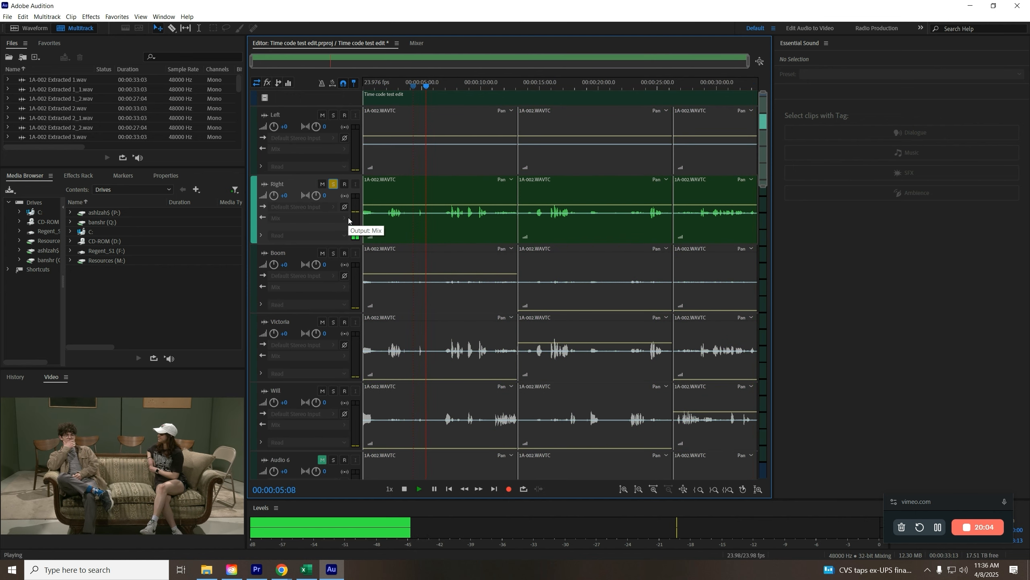
pyautogui.press('space')
pyautogui.click(333, 184)
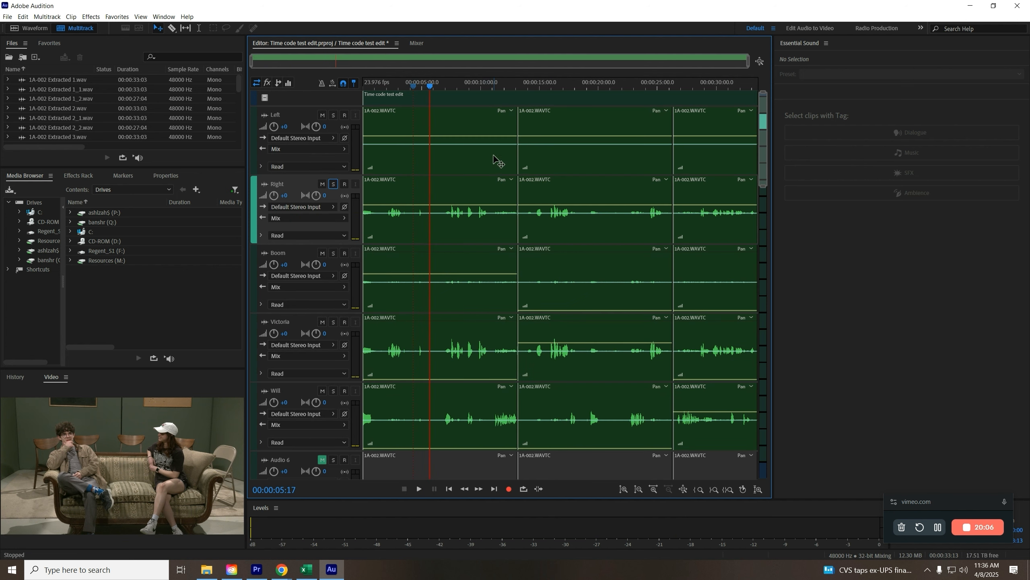
pyautogui.click(322, 115)
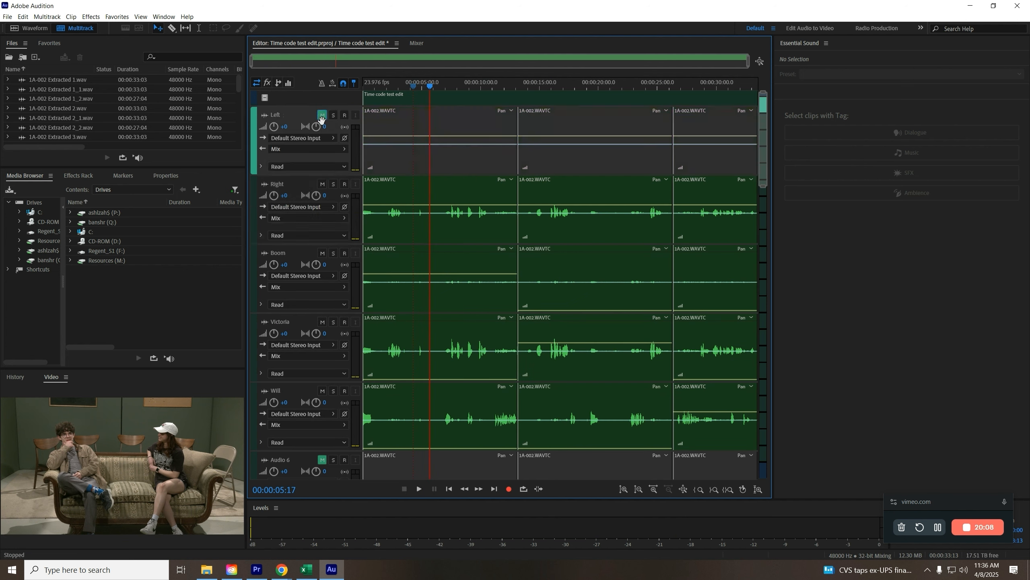
pyautogui.click(322, 184)
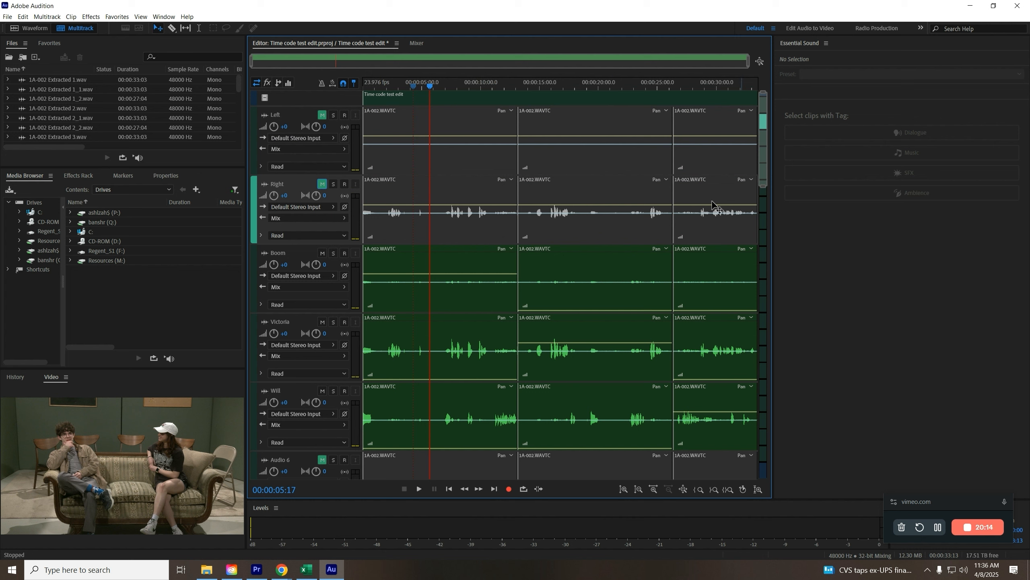
# Step: Play the multitrack mix from 00:00:05:17 into the third clip and select the first clips of the three unmuted microphone tracks in turn
pyautogui.press('space')
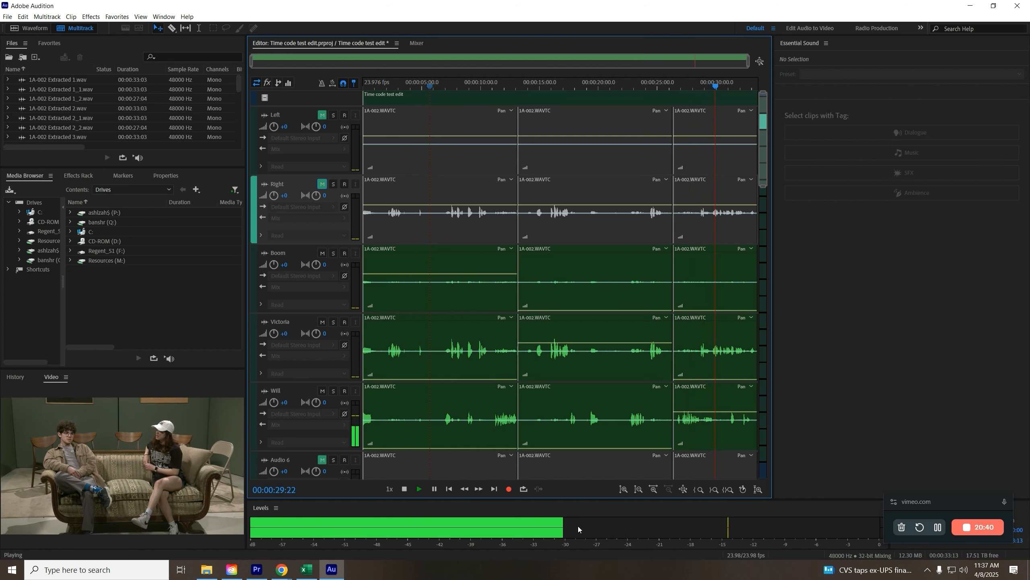
pyautogui.press('space')
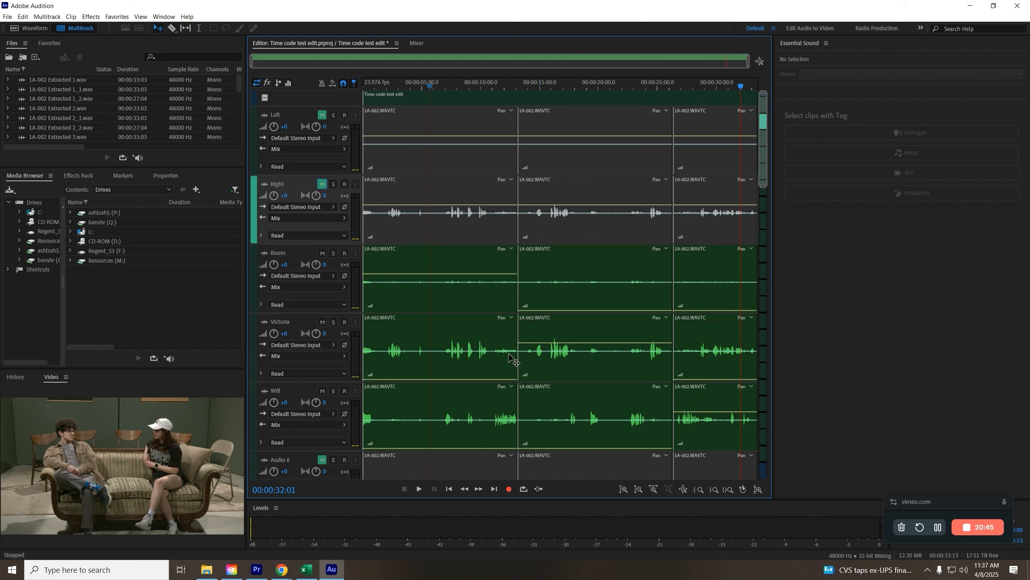
pyautogui.click(472, 293)
pyautogui.click(467, 339)
pyautogui.click(454, 401)
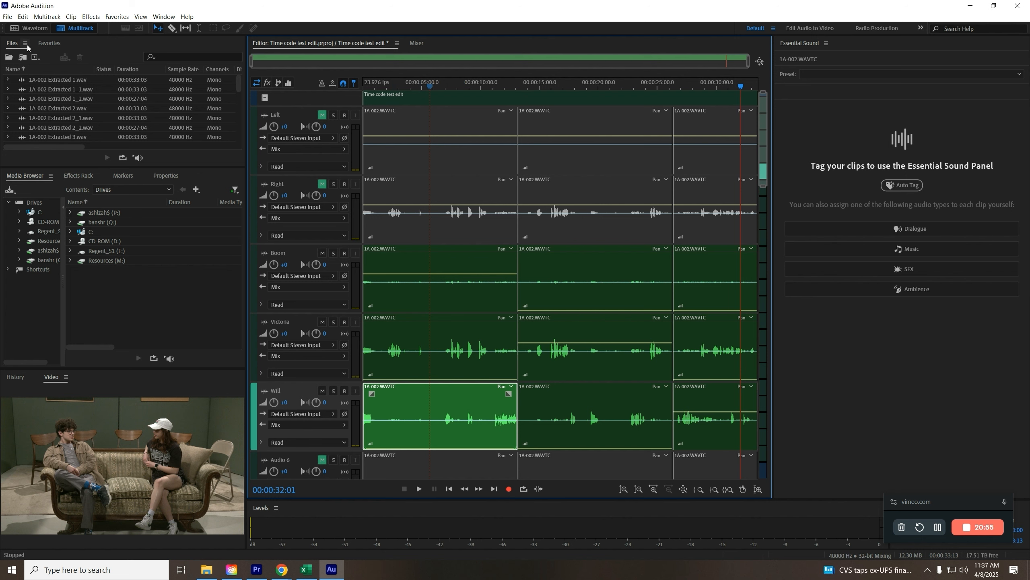
# Step: Save the Audition session under the file name "Time code test edit 2025_04_08 AZ.sesx"
pyautogui.hotkey('ctrl', 'shift', 's')
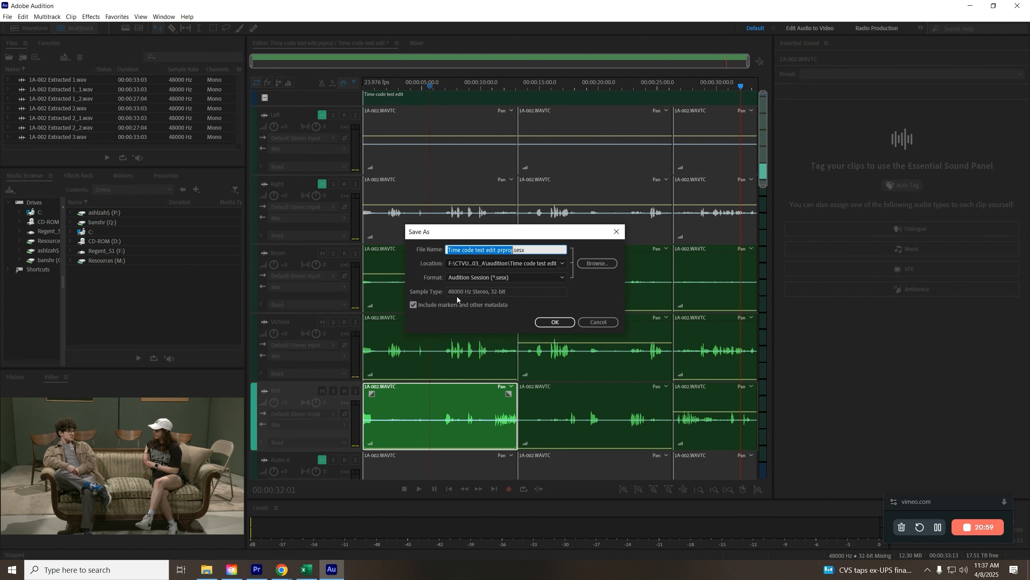
pyautogui.press('Right')
pyautogui.press('Left')
pyautogui.press('Left')
pyautogui.press('Left')
pyautogui.press('Left')
pyautogui.press('Left')
pyautogui.press('Left')
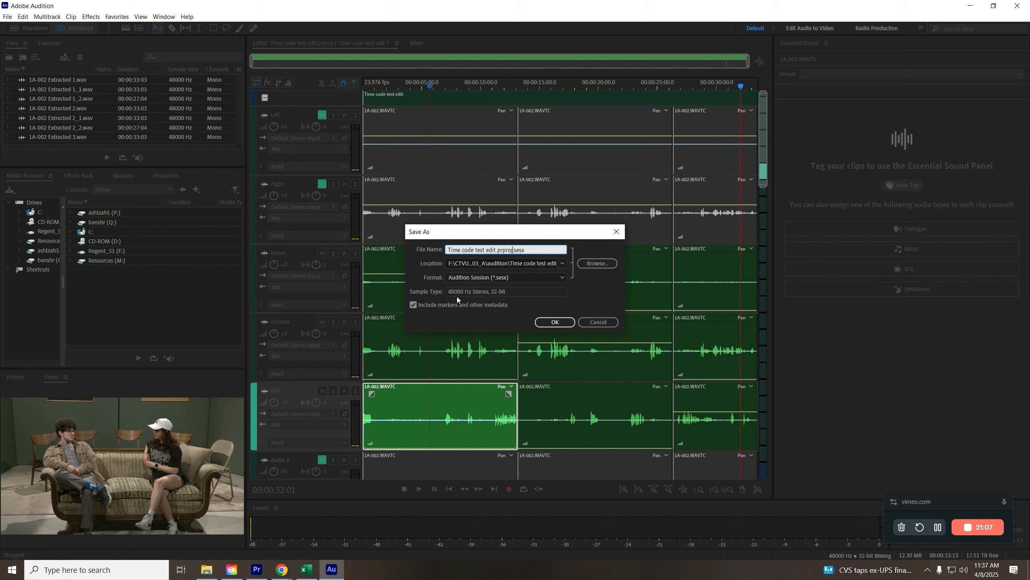
pyautogui.press('Delete')
pyautogui.press('Delete')
pyautogui.press('Delete')
pyautogui.press('Delete')
pyautogui.press('Delete')
pyautogui.press('Delete')
pyautogui.press('Delete')
pyautogui.press('Delete')
pyautogui.press('Delete')
pyautogui.write('t. 2025_04_08 AZ')
pyautogui.click(567, 322)
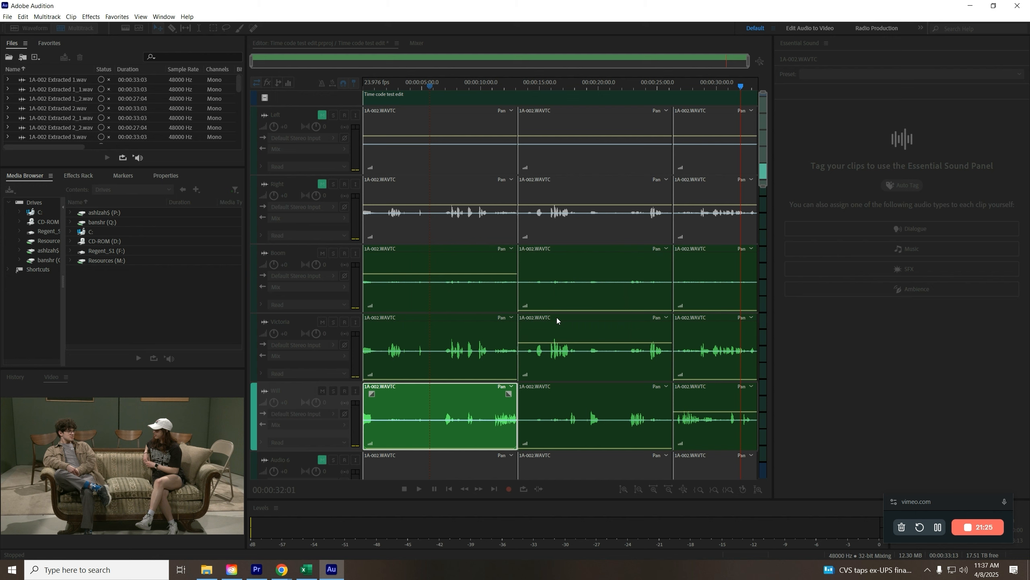
# Step: Switch to File Explorer and examine the extracted audio and session files in 03_A > audition > Time code test edit
pyautogui.click(207, 569)
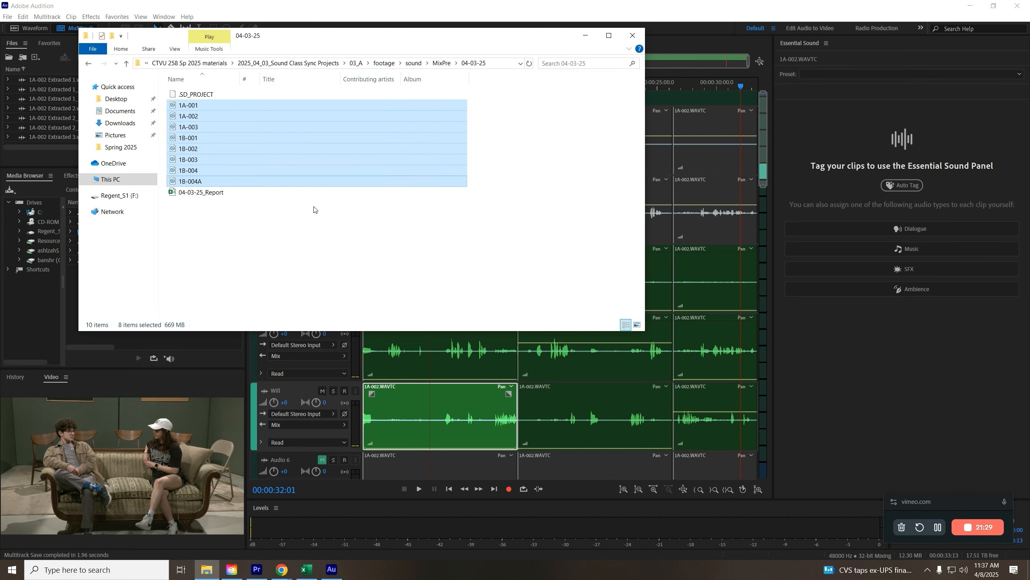
pyautogui.click(384, 64)
pyautogui.click(373, 64)
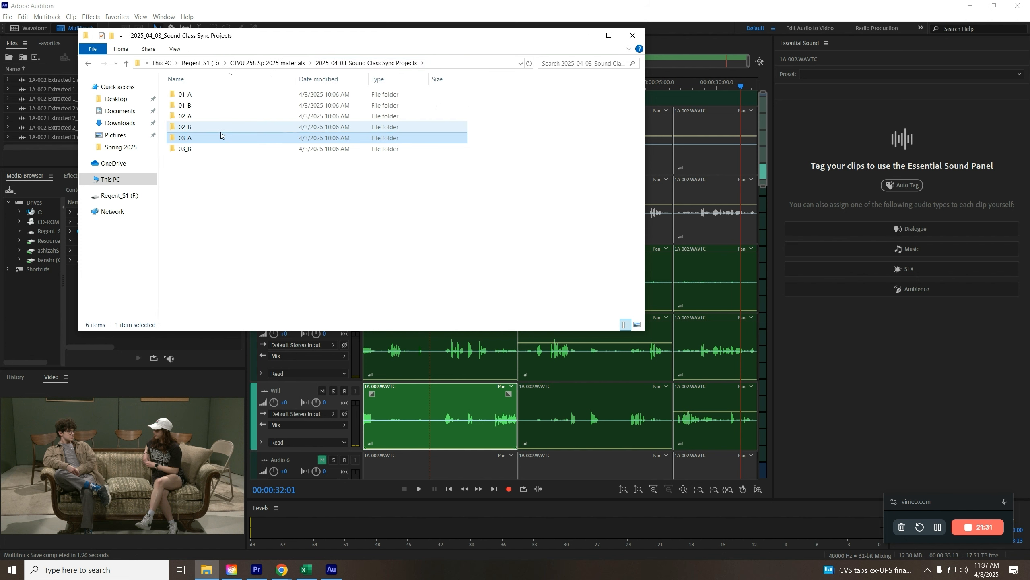
pyautogui.doubleClick(197, 138)
pyautogui.click(190, 94)
pyautogui.doubleClick(191, 94)
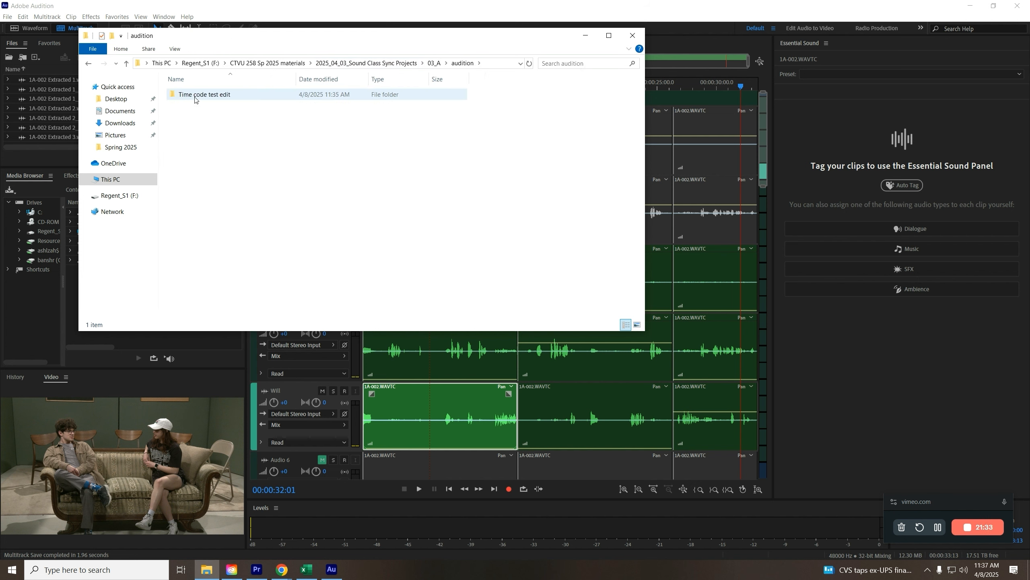
pyautogui.doubleClick(200, 98)
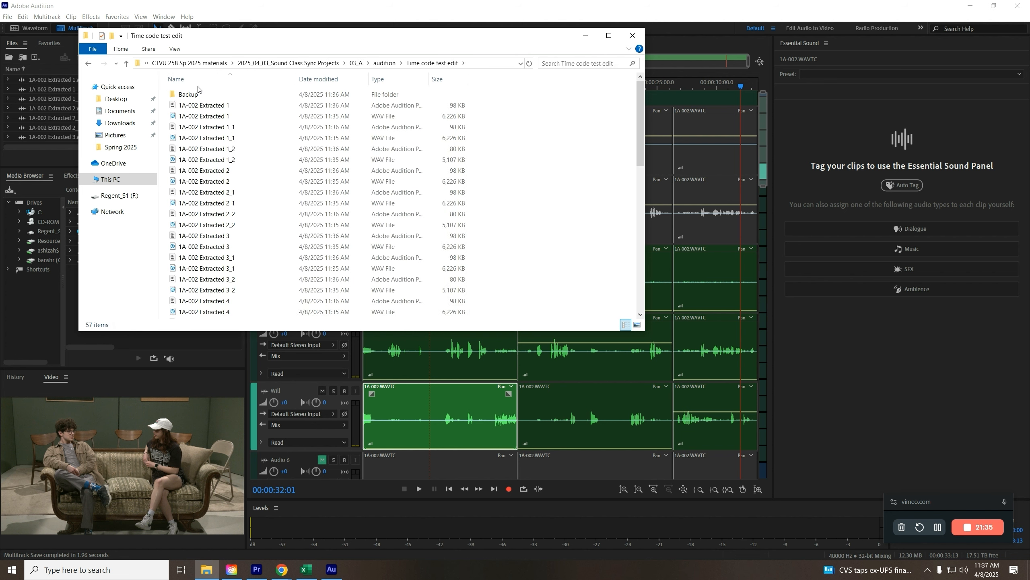
pyautogui.scroll(-3, 185, 251)
pyautogui.scroll(-10, 185, 252)
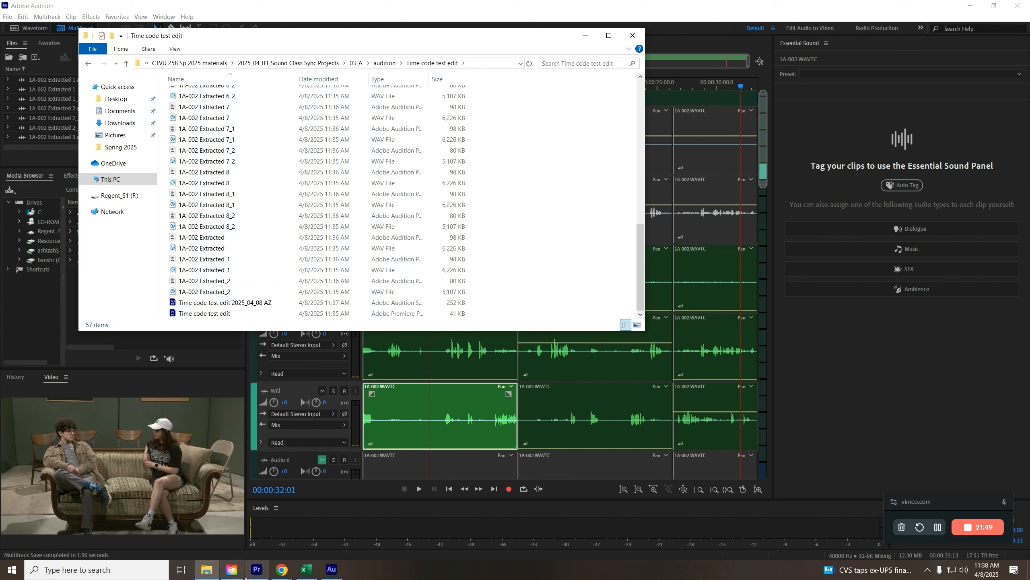
# Step: Switch back to Premiere Pro and expand the Processed Clips bin inside the sync bin
pyautogui.click(257, 569)
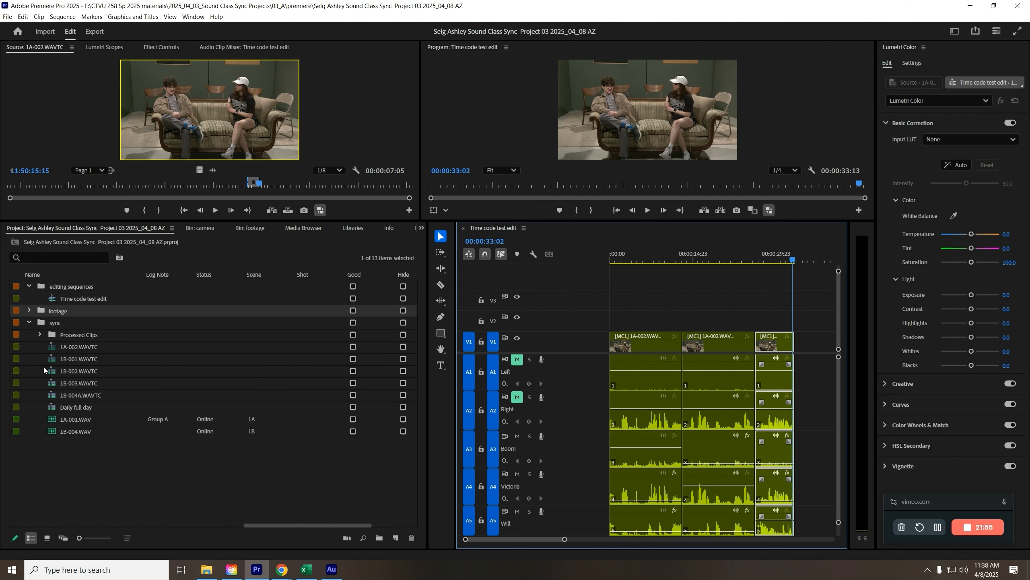
pyautogui.click(40, 336)
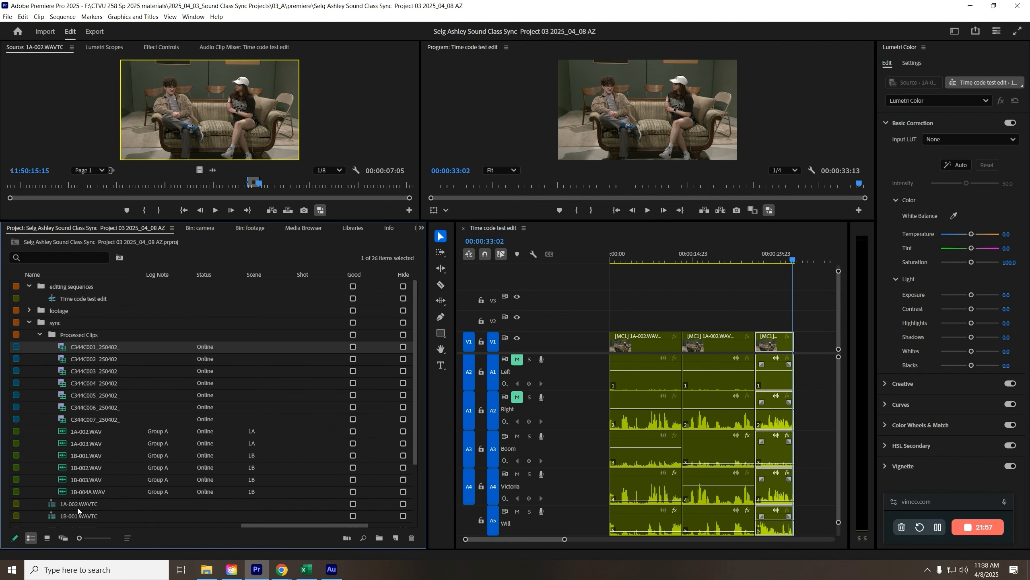
# Step: Create multi-camera source sequences from all camera and WAV clips in Processed Clips, synchronized by audio track channel 1, with the name suffix "Sound"
pyautogui.keyDown('shift'); pyautogui.click(79, 493); pyautogui.keyUp('shift')
pyautogui.rightClick(79, 492)
pyautogui.click(140, 408)
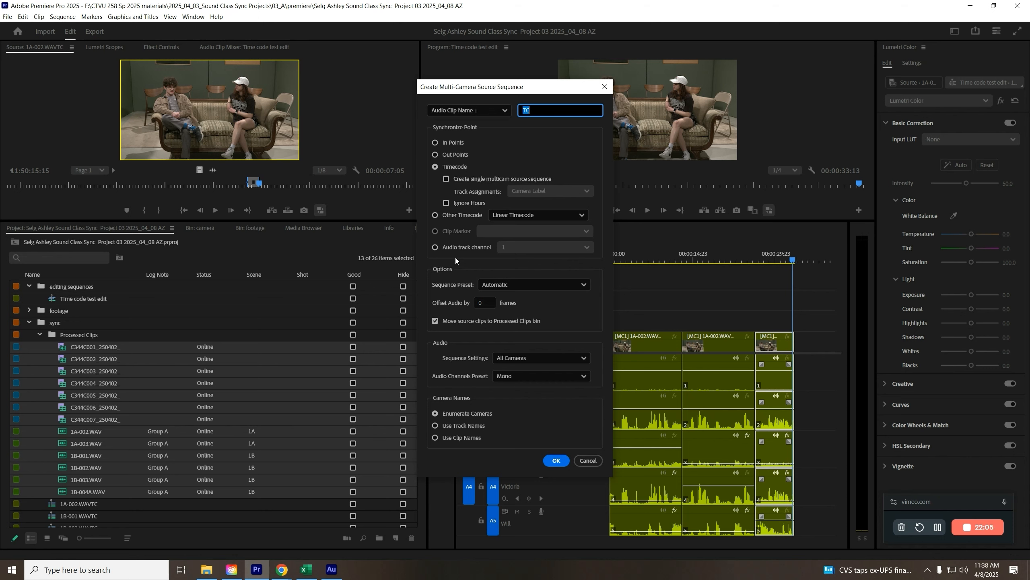
pyautogui.click(449, 247)
pyautogui.click(523, 110)
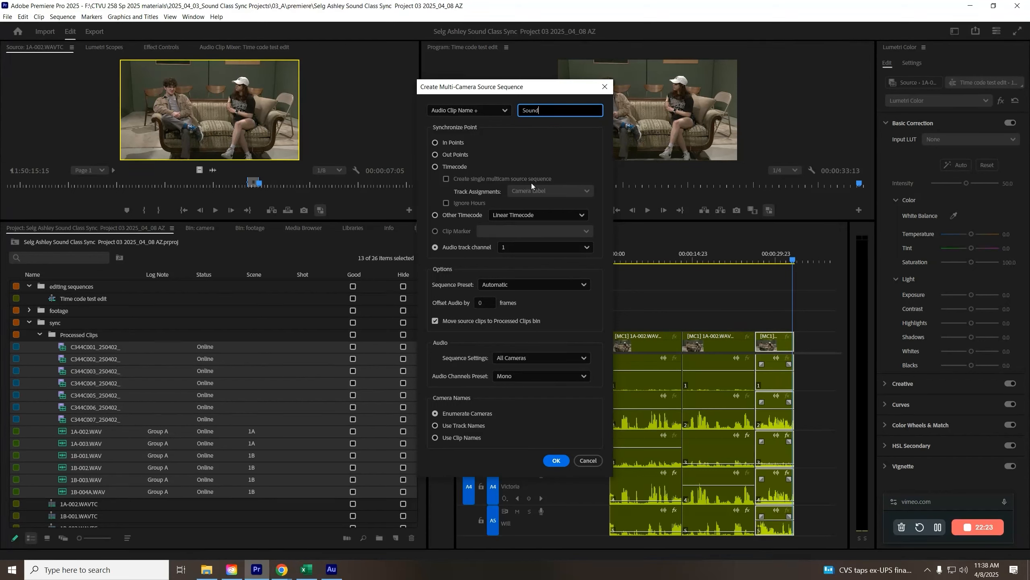
pyautogui.click(556, 460)
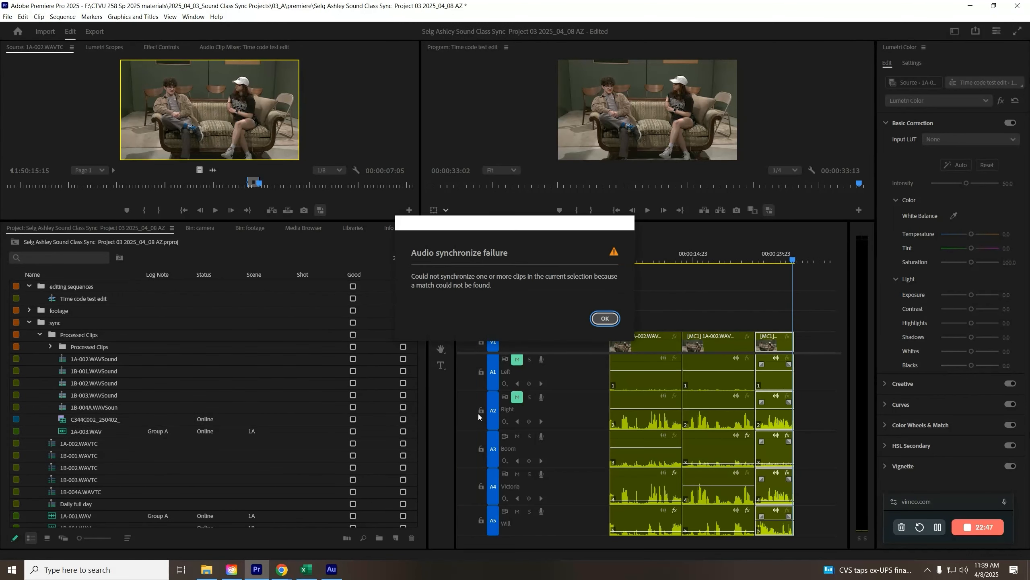
pyautogui.click(606, 318)
# Step: Examine the leftover clips 1A-003.WAV and C344C002_250402 in Processed Clips, playing the camera clip in the source monitor
pyautogui.click(73, 431)
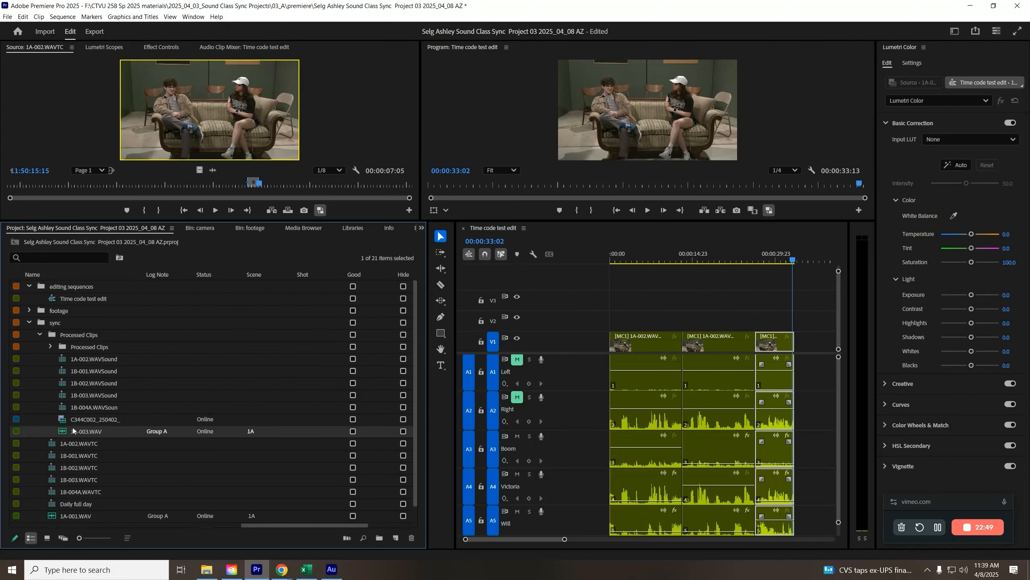
pyautogui.scroll(-1, 79, 436)
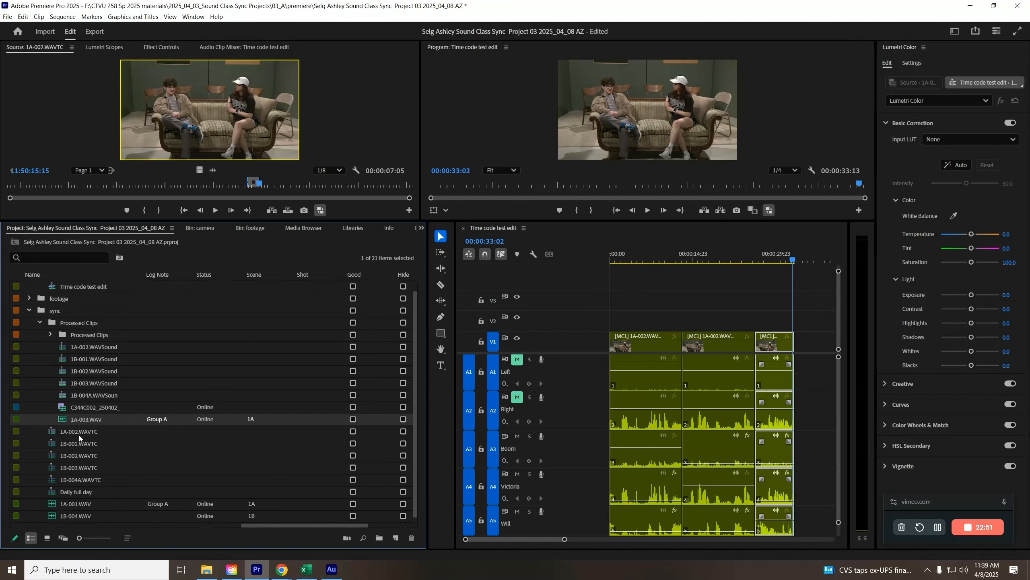
pyautogui.click(74, 405)
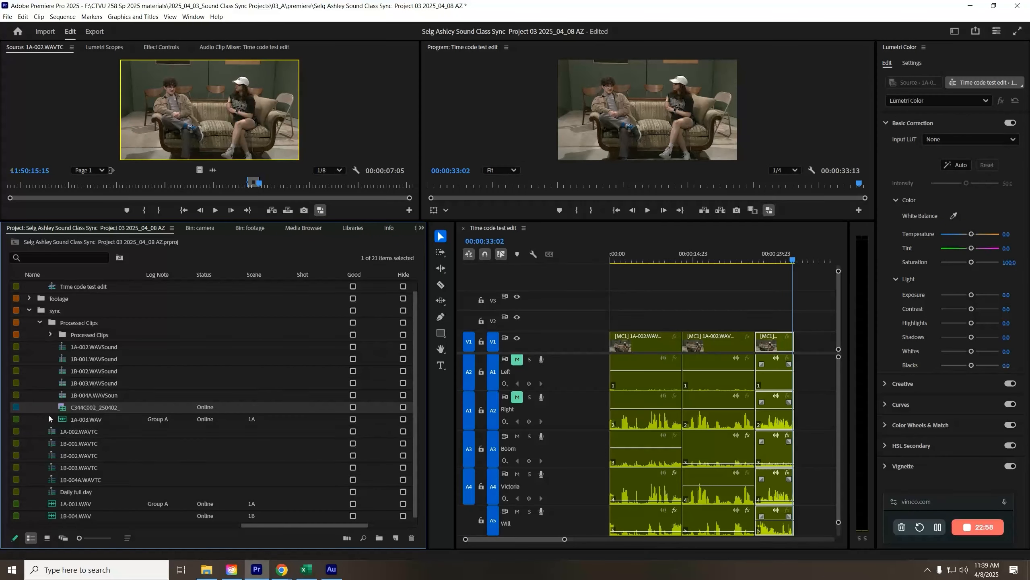
pyautogui.doubleClick(61, 407)
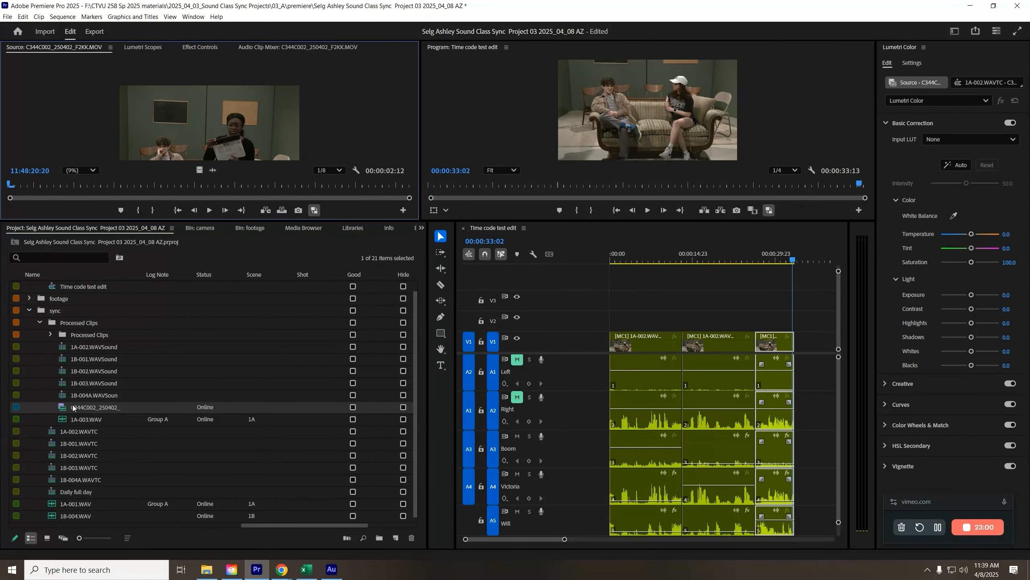
pyautogui.click(136, 187)
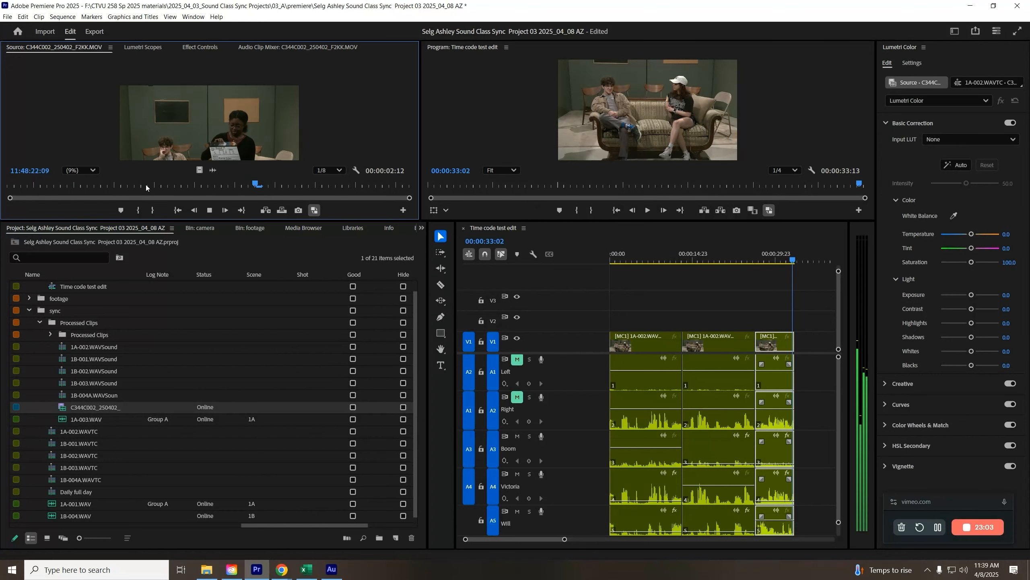
pyautogui.click(66, 423)
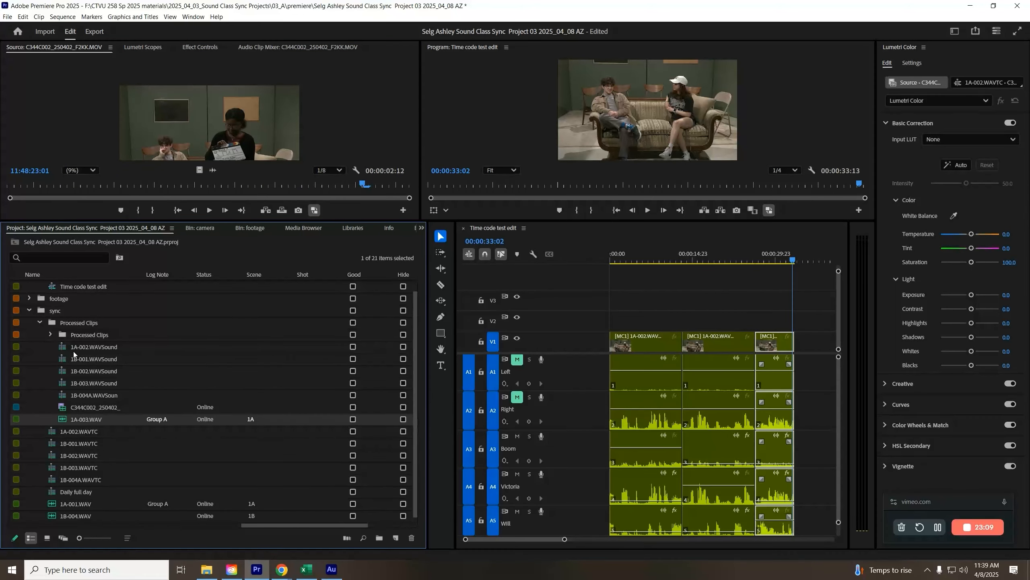
# Step: Open the multi-camera sequence 1A-002.WAVSound in the timeline
pyautogui.click(77, 350)
pyautogui.rightClick(64, 351)
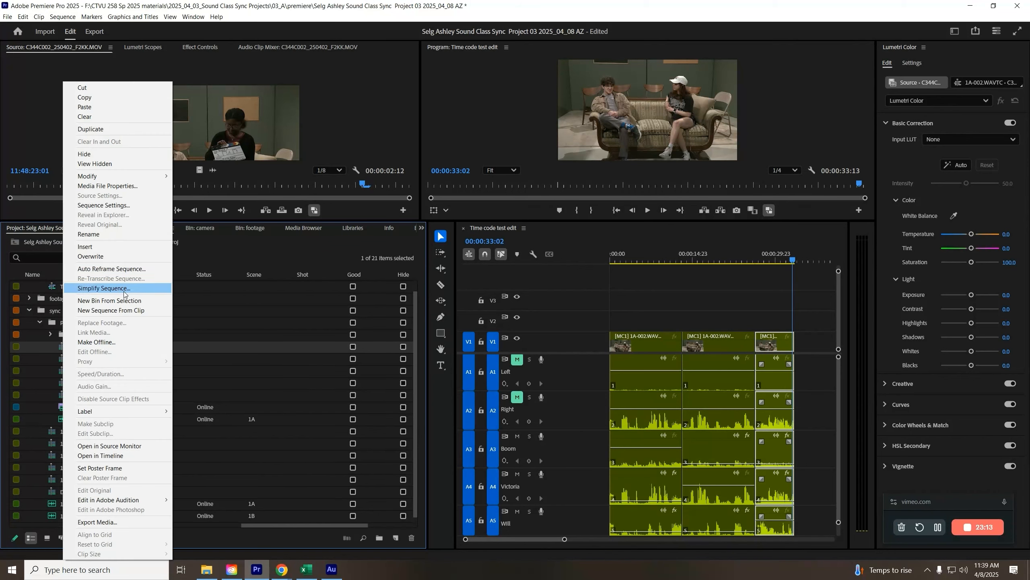
pyautogui.click(118, 455)
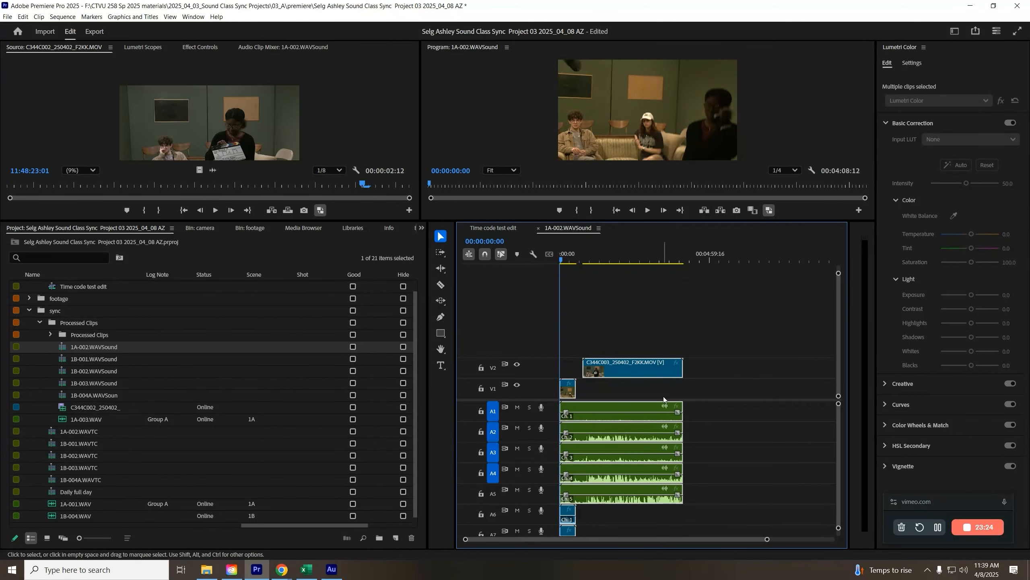
# Step: Solo audio track A2 and play the sequence within the second video clip and from 00:00:19:02 in the first
pyautogui.click(590, 258)
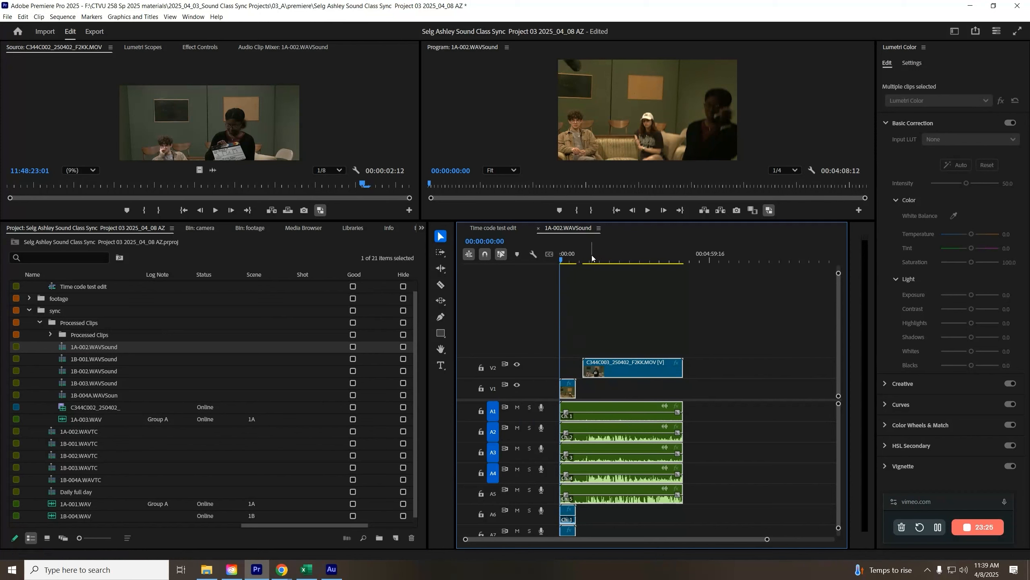
pyautogui.click(529, 428)
pyautogui.press('space')
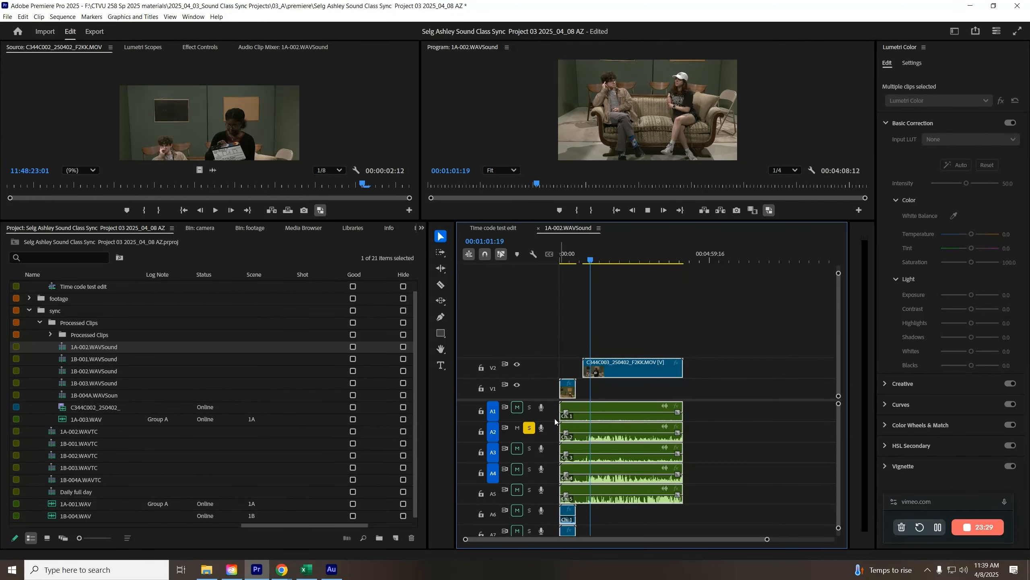
pyautogui.press('space')
pyautogui.click(569, 258)
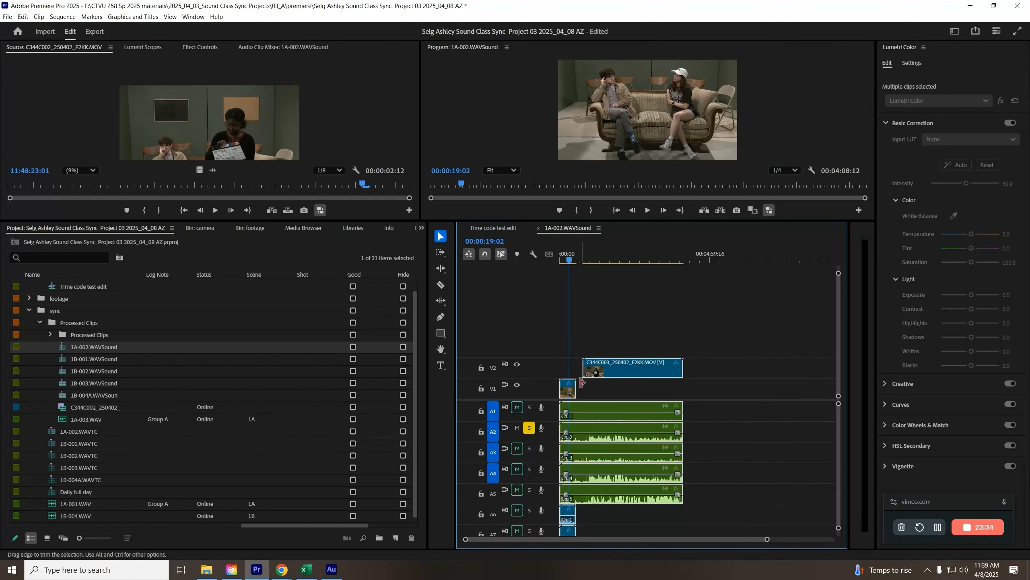
pyautogui.press('space')
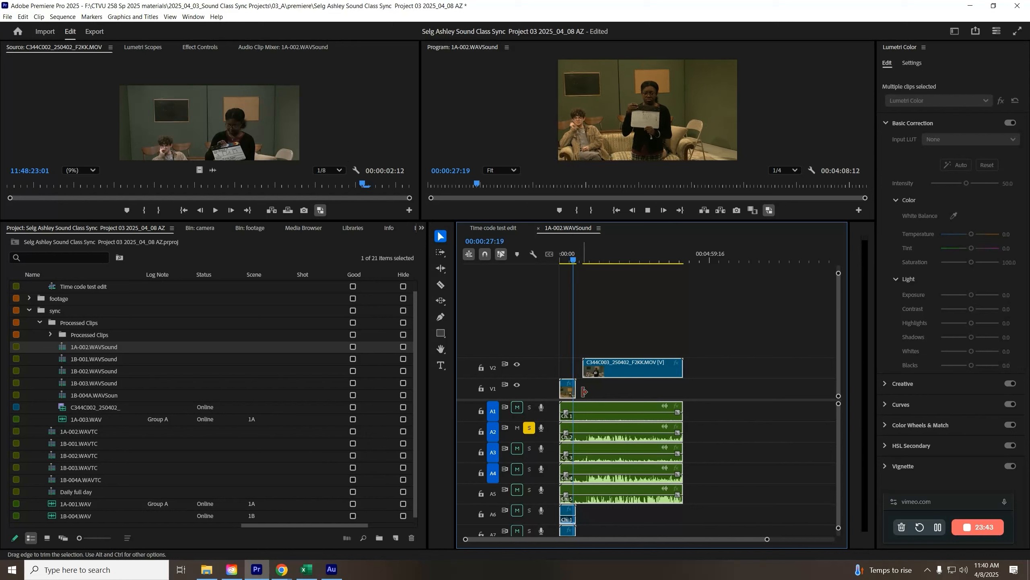
pyautogui.press('space')
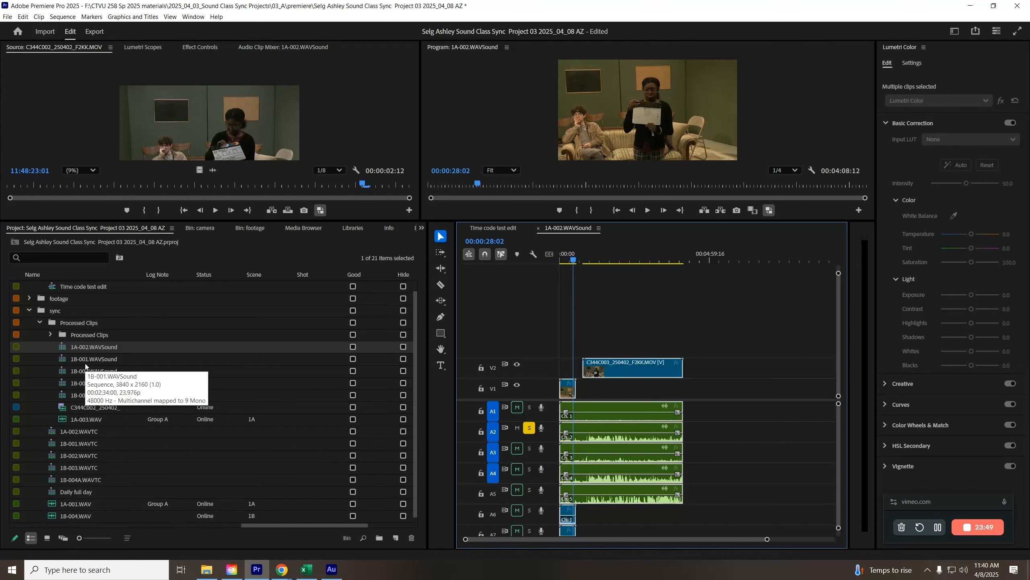
# Step: Load 1B-001.WAVSound in the source monitor and open the sequence 1B-002.WAVSound in the timeline
pyautogui.doubleClick(62, 359)
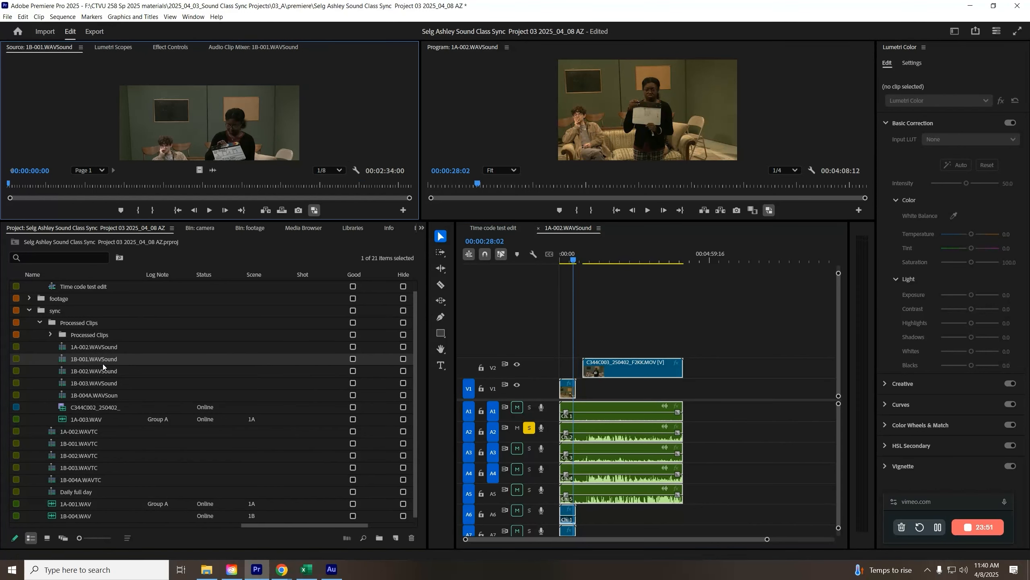
pyautogui.moveTo(735, 326); pyautogui.dragTo(568, 528)
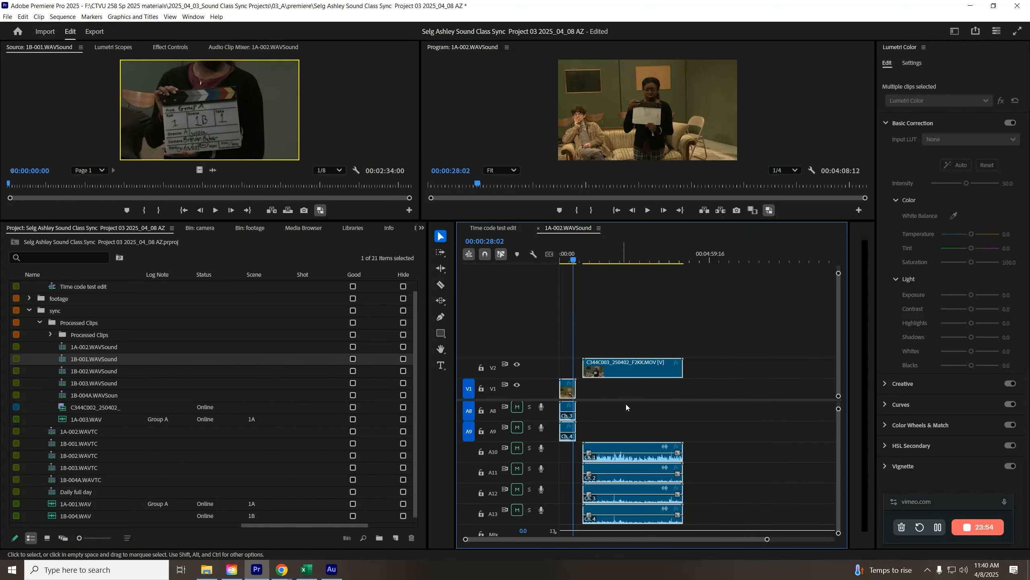
pyautogui.click(81, 372)
pyautogui.rightClick(70, 373)
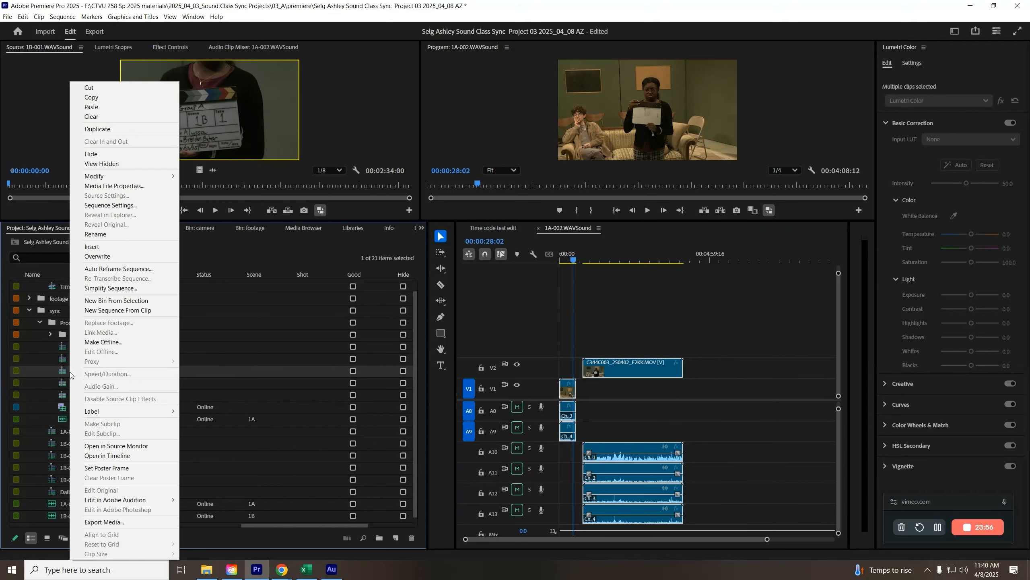
pyautogui.click(124, 457)
# Step: Group all video and audio clips in the 1B-002.WAVSound sequence and undo a test move of the group
pyautogui.moveTo(693, 360); pyautogui.dragTo(557, 534)
pyautogui.rightClick(626, 396)
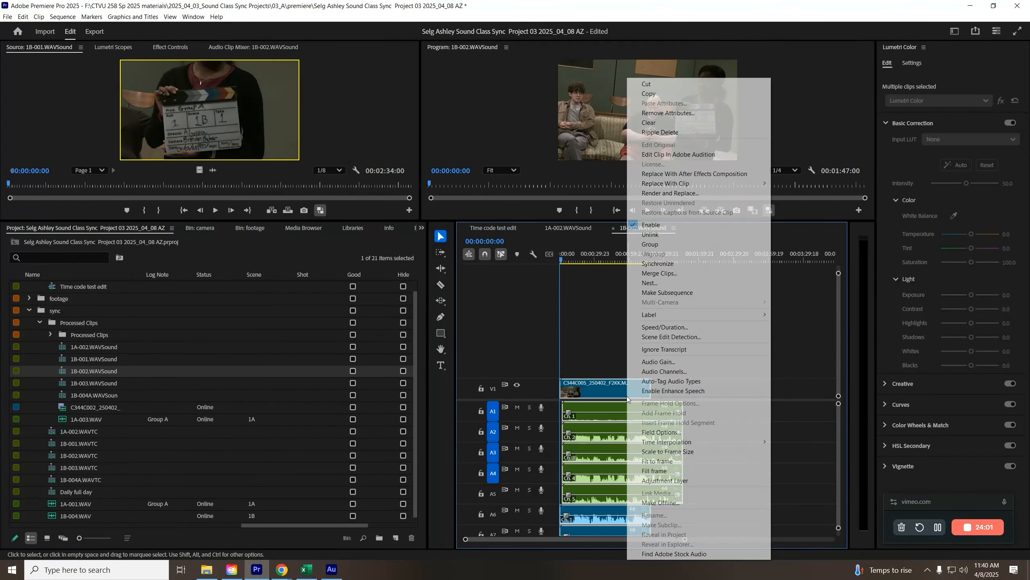
pyautogui.click(685, 245)
pyautogui.click(703, 318)
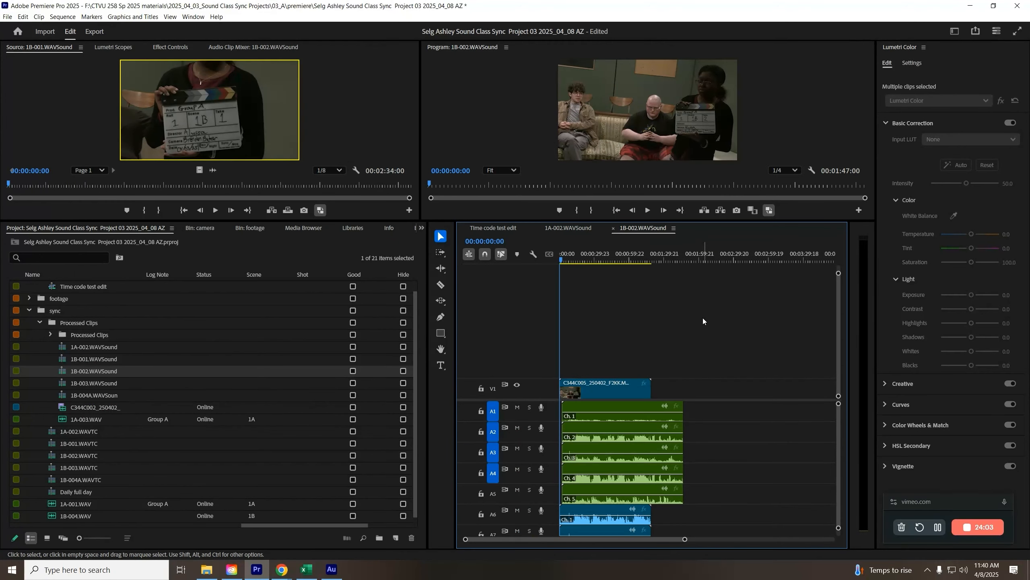
pyautogui.moveTo(629, 393); pyautogui.dragTo(697, 402)
pyautogui.hotkey('ctrl', 'z')
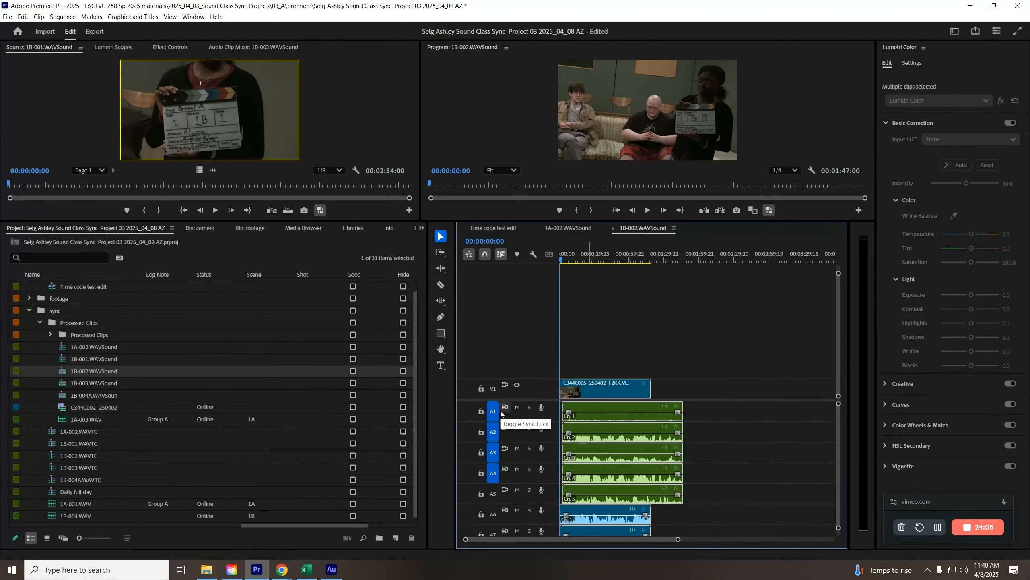